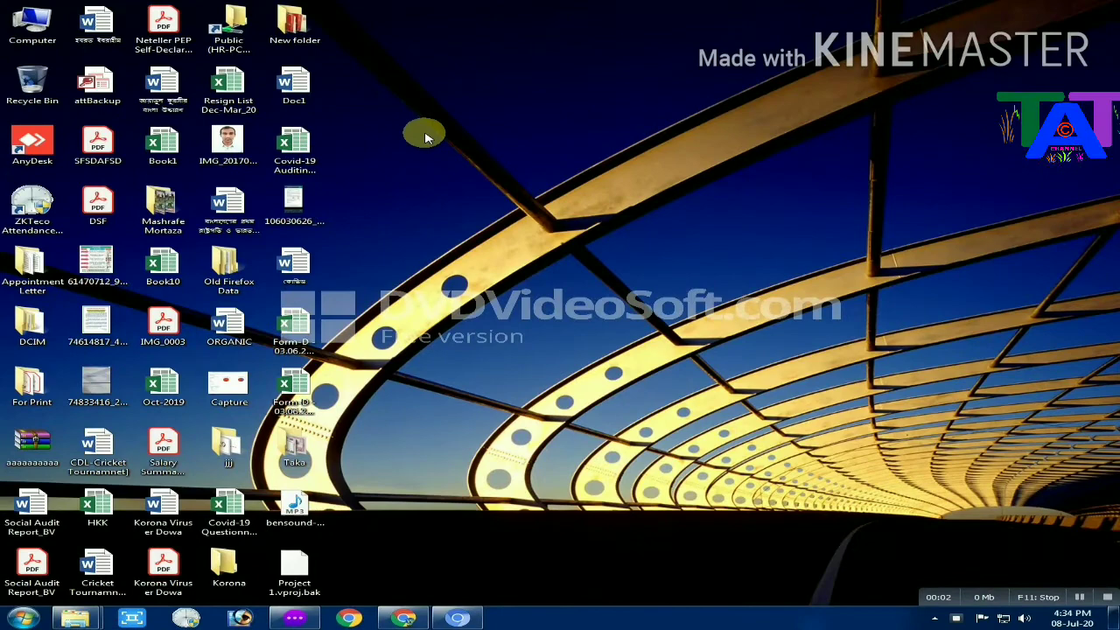
- Refresh the desktop and drag selection boxes across the desktop icons
{"action": "right_click", "coordinate": [424, 135]}
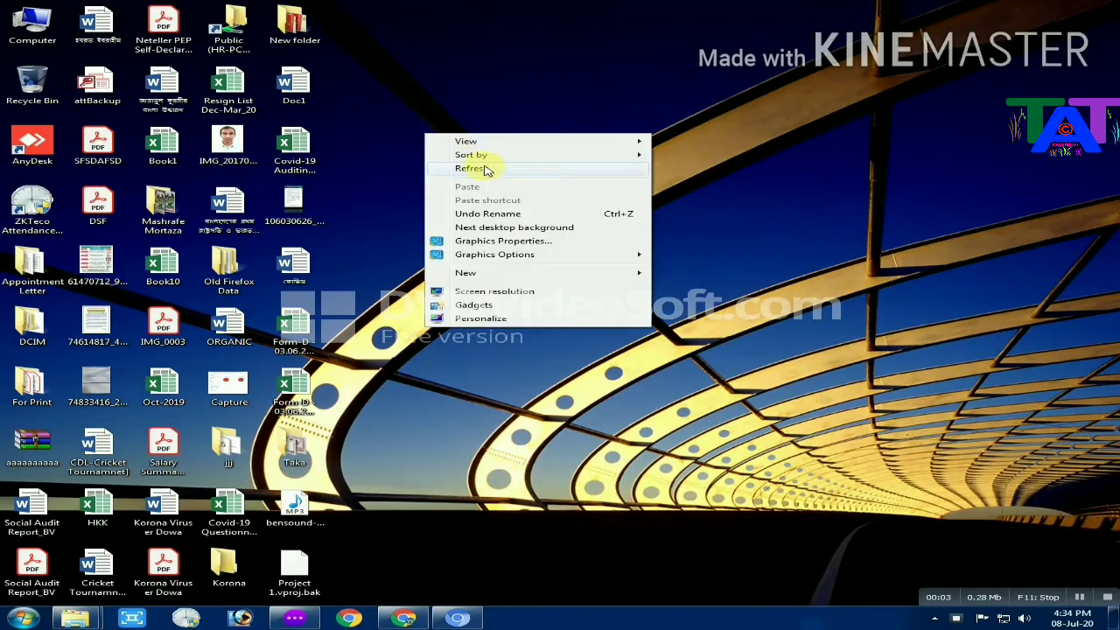
{"action": "left_click", "coordinate": [486, 168]}
{"action": "left_click_drag", "start_coordinate": [422, 103], "coordinate": [615, 290]}
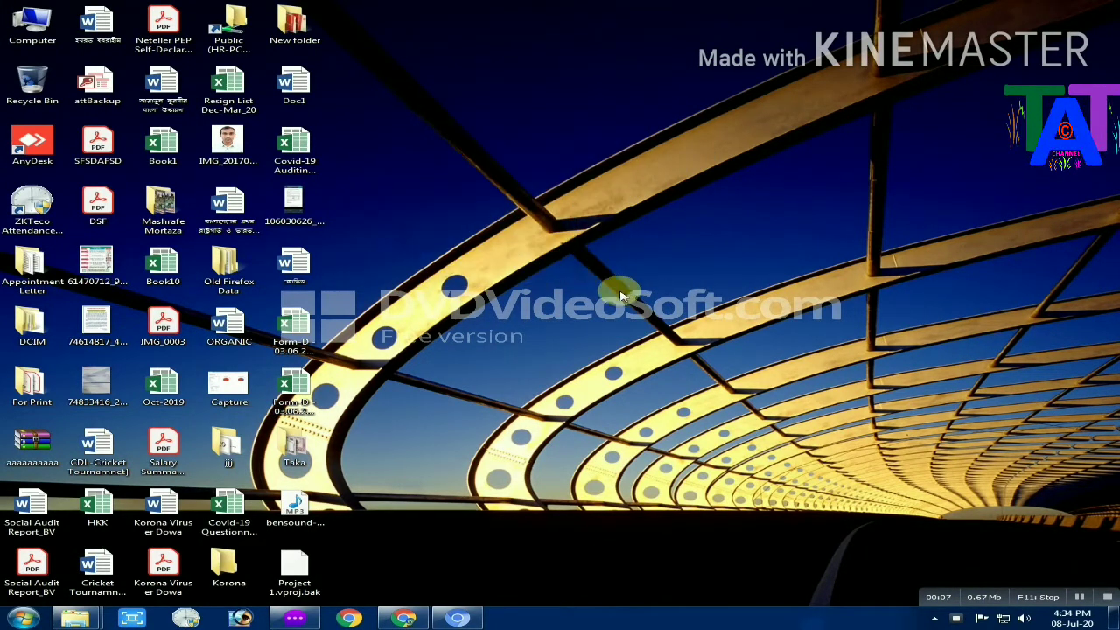
{"action": "left_click_drag", "start_coordinate": [390, 91], "coordinate": [630, 247]}
{"action": "left_click_drag", "start_coordinate": [414, 95], "coordinate": [489, 239]}
{"action": "left_click_drag", "start_coordinate": [412, 137], "coordinate": [691, 358]}
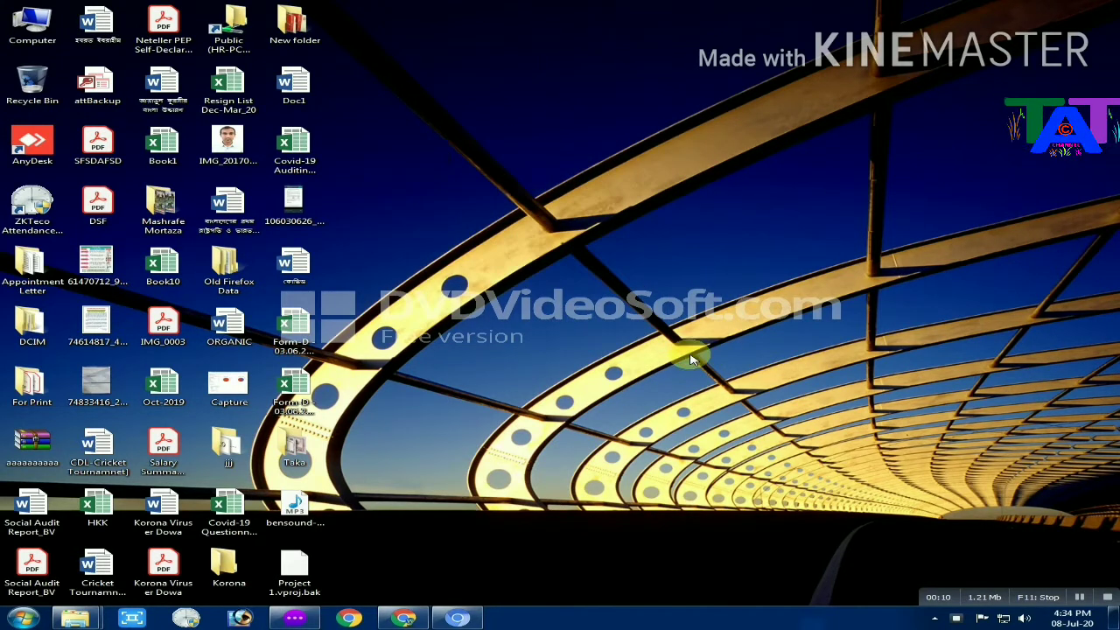
- Launch Word 2013 by searching 'word' in the Start menu and start a blank document
{"action": "left_click", "coordinate": [24, 617]}
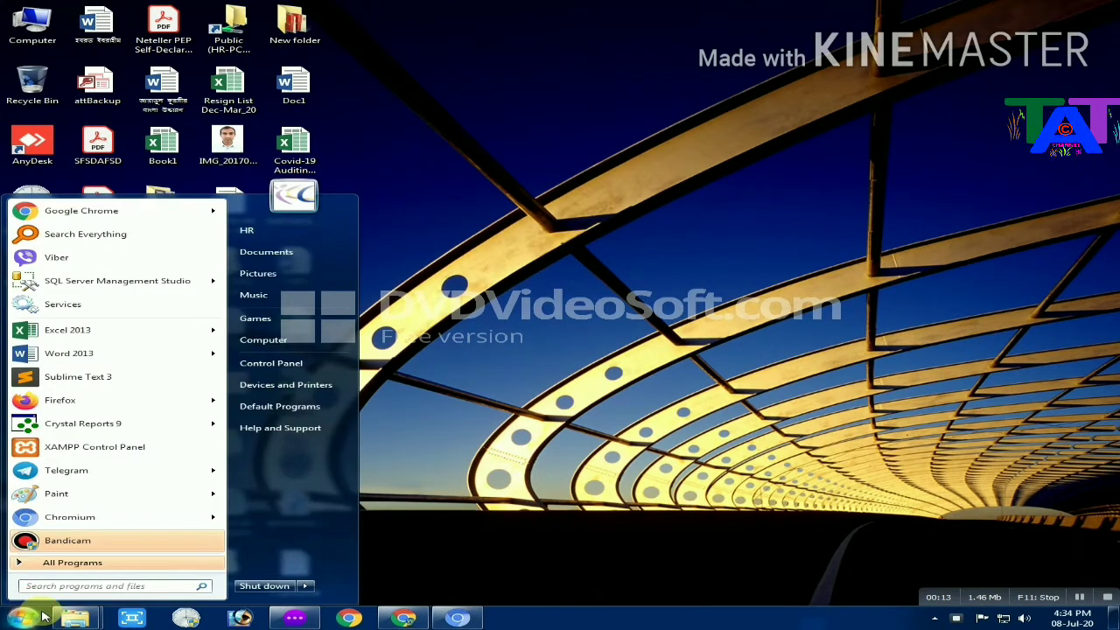
{"action": "type", "text": "word"}
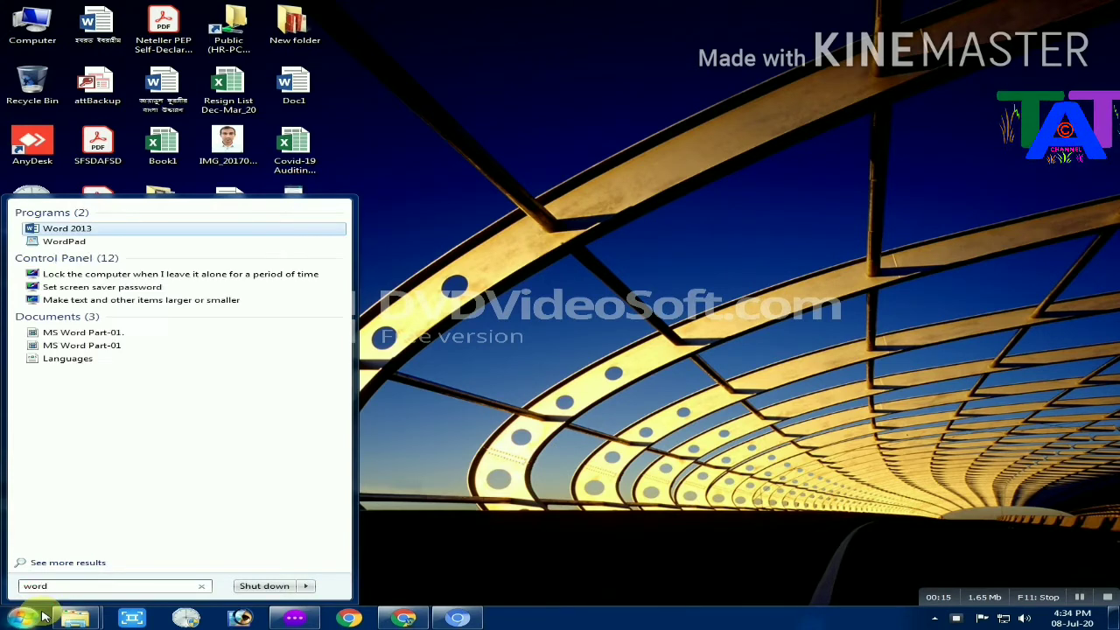
{"action": "left_click", "coordinate": [85, 231]}
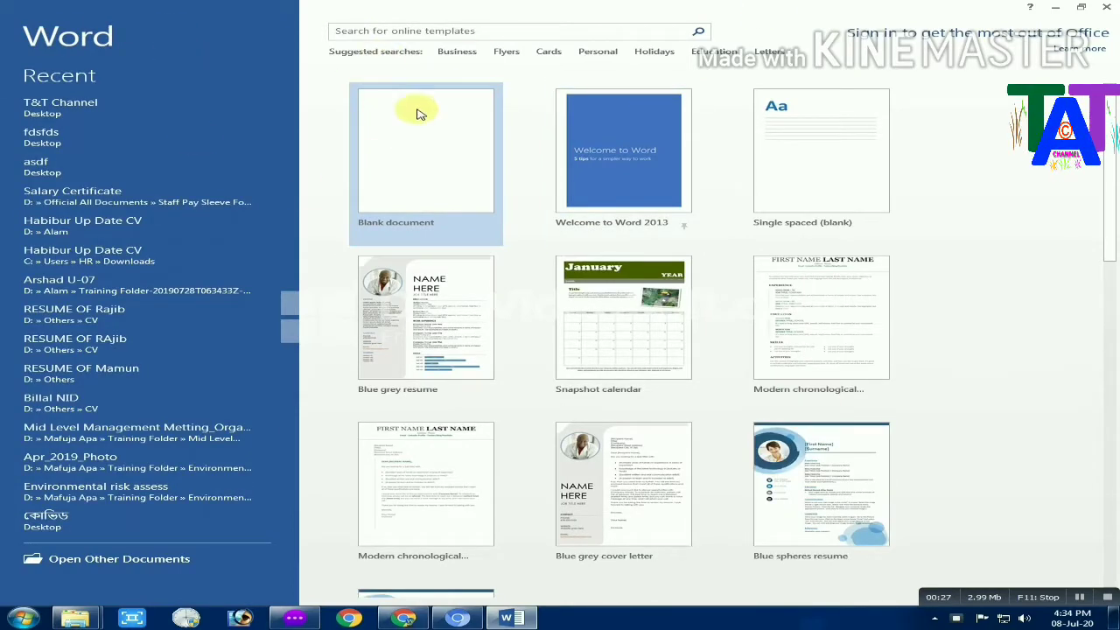
{"action": "left_click", "coordinate": [409, 164]}
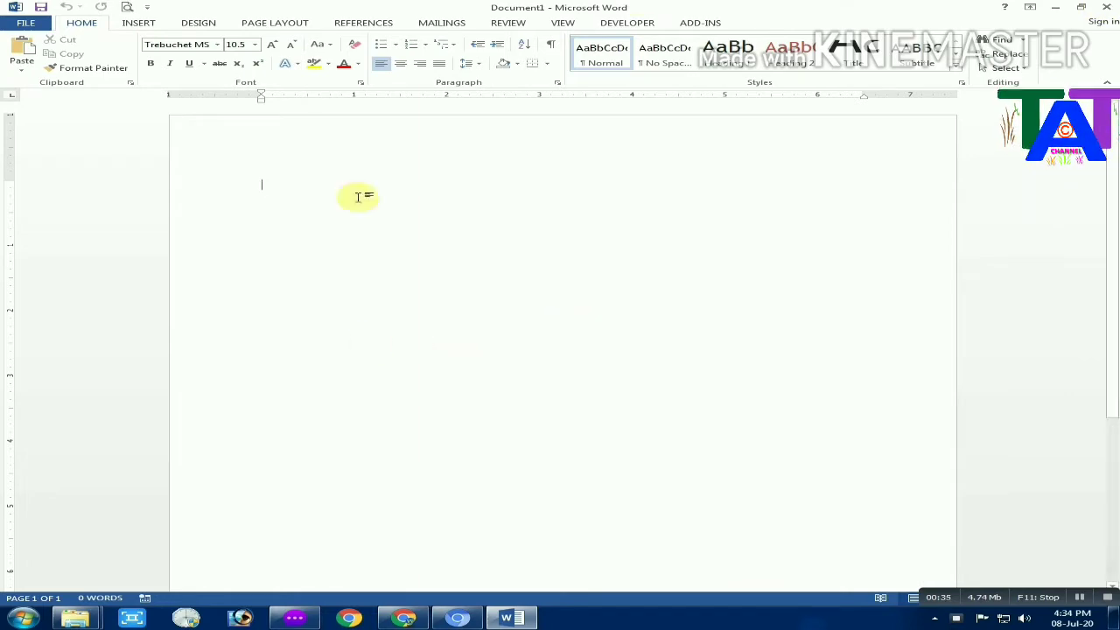
- Close Word and create a new Microsoft Word Document on the desktop
{"action": "left_click", "coordinate": [1109, 9]}
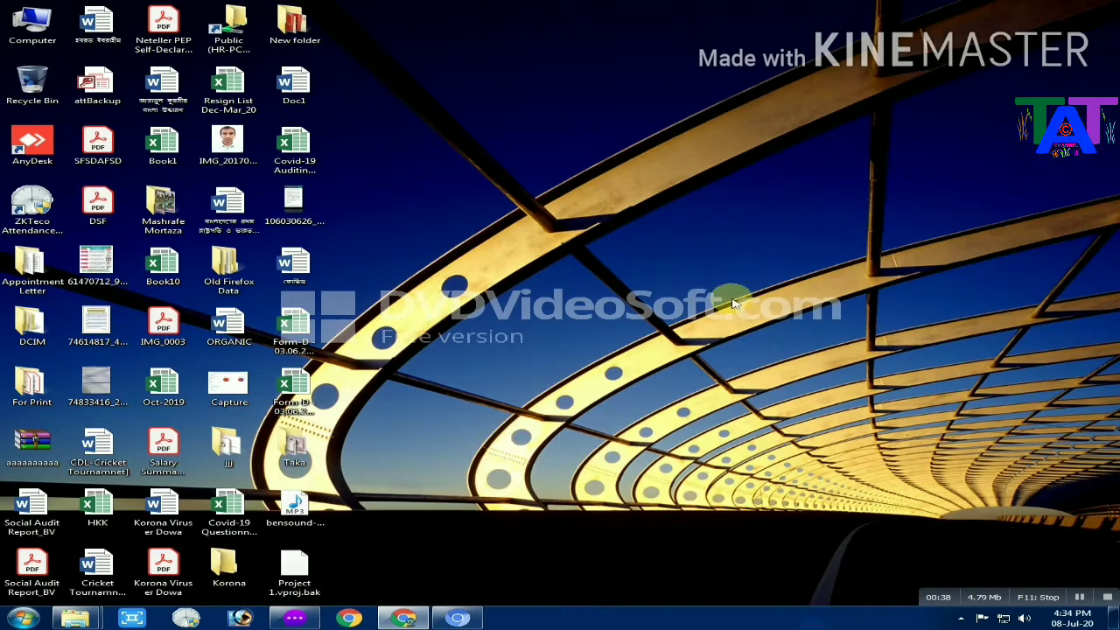
{"action": "right_click", "coordinate": [373, 133]}
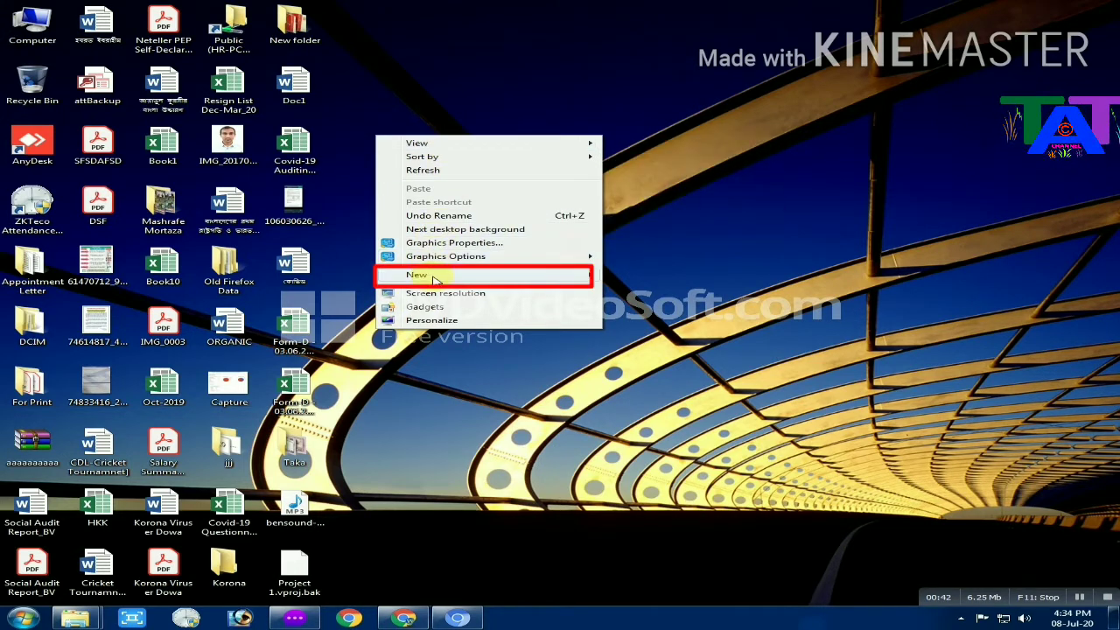
{"action": "mouse_move", "coordinate": [450, 278]}
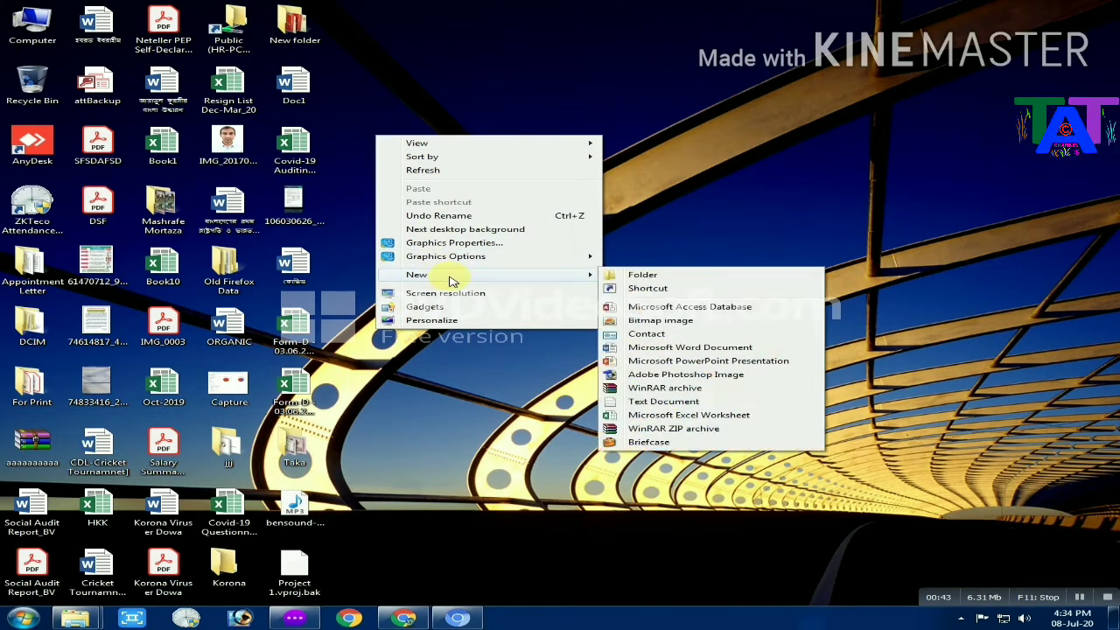
{"action": "left_click", "coordinate": [683, 348]}
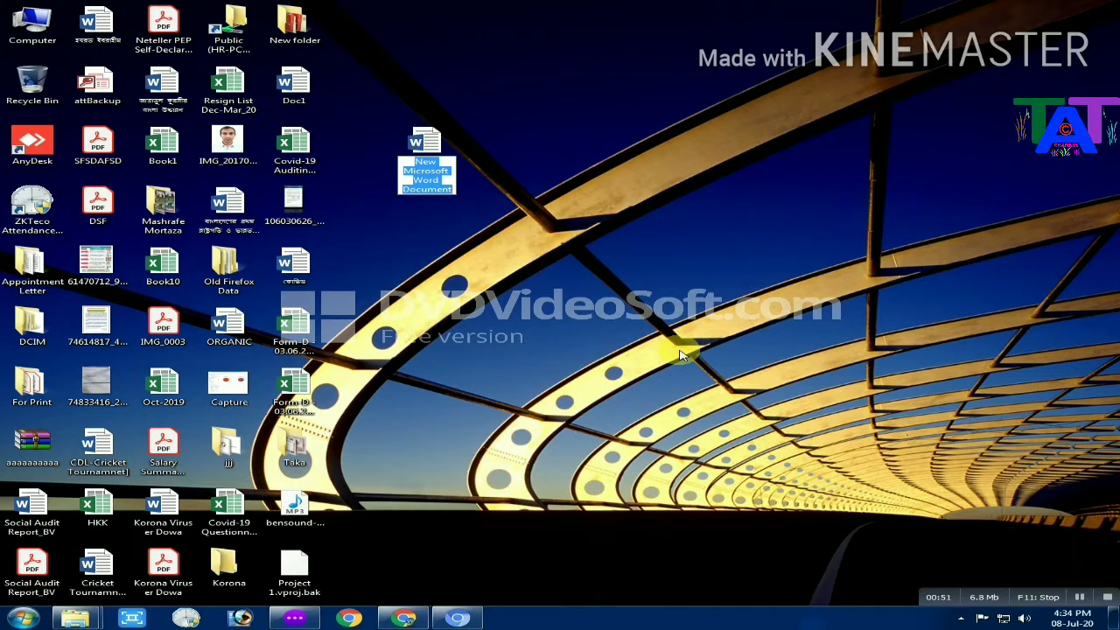
- Name the new desktop file 'T&T Channel'
{"action": "type", "text": "T&T"}
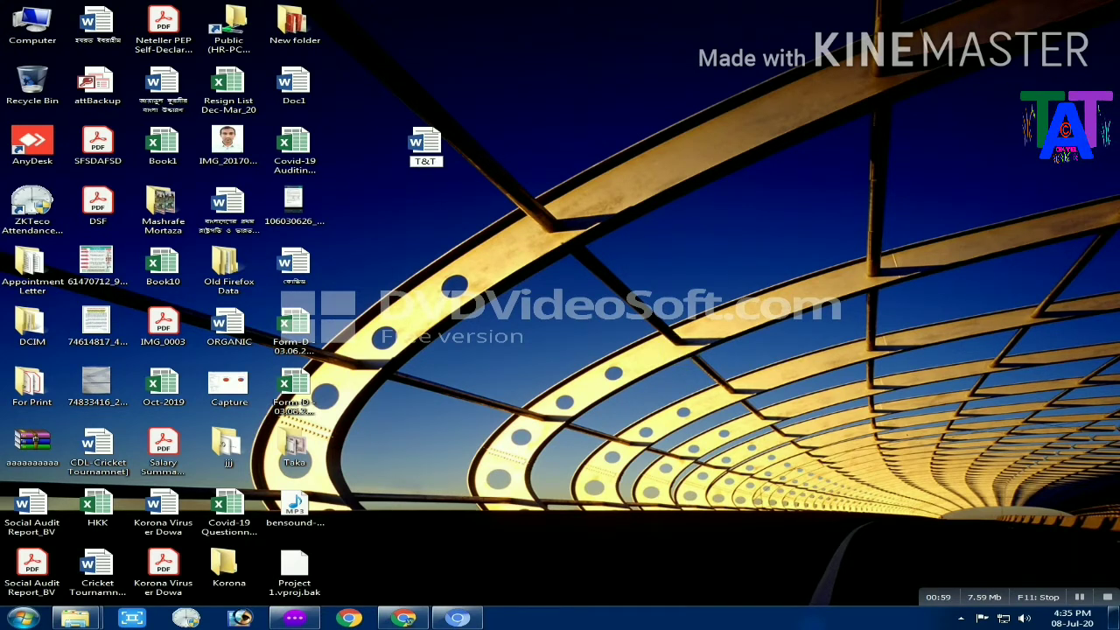
{"action": "type", "text": "Channel"}
{"action": "key", "text": "Return"}
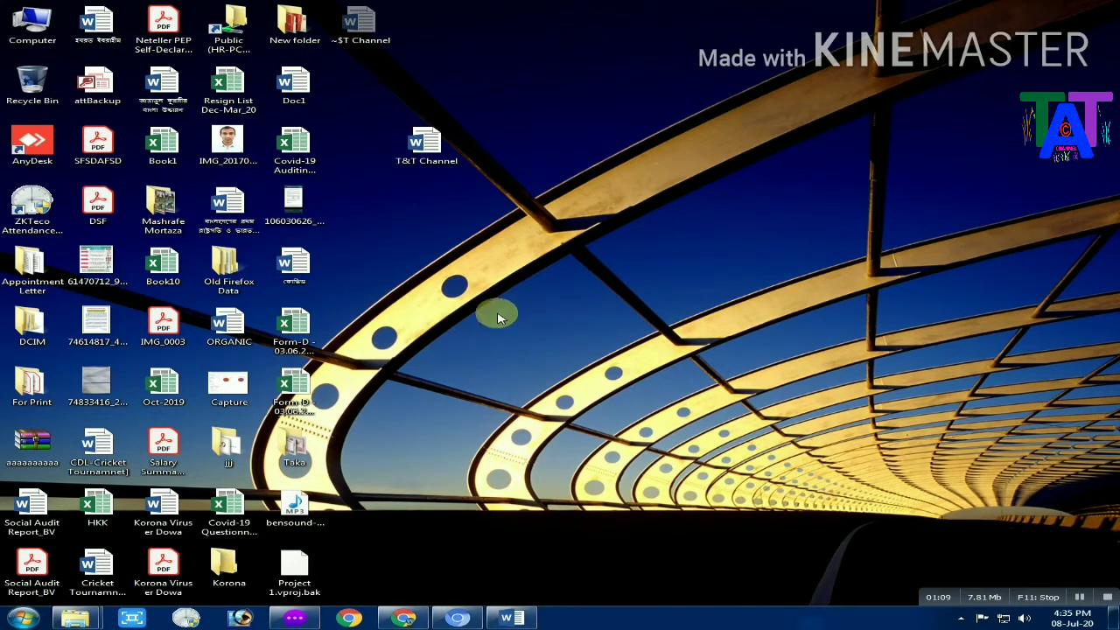
- Open T&T Channel in Word and look through INSERT, DESIGN and PAGE LAYOUT before returning to HOME
{"action": "double_click", "coordinate": [427, 150]}
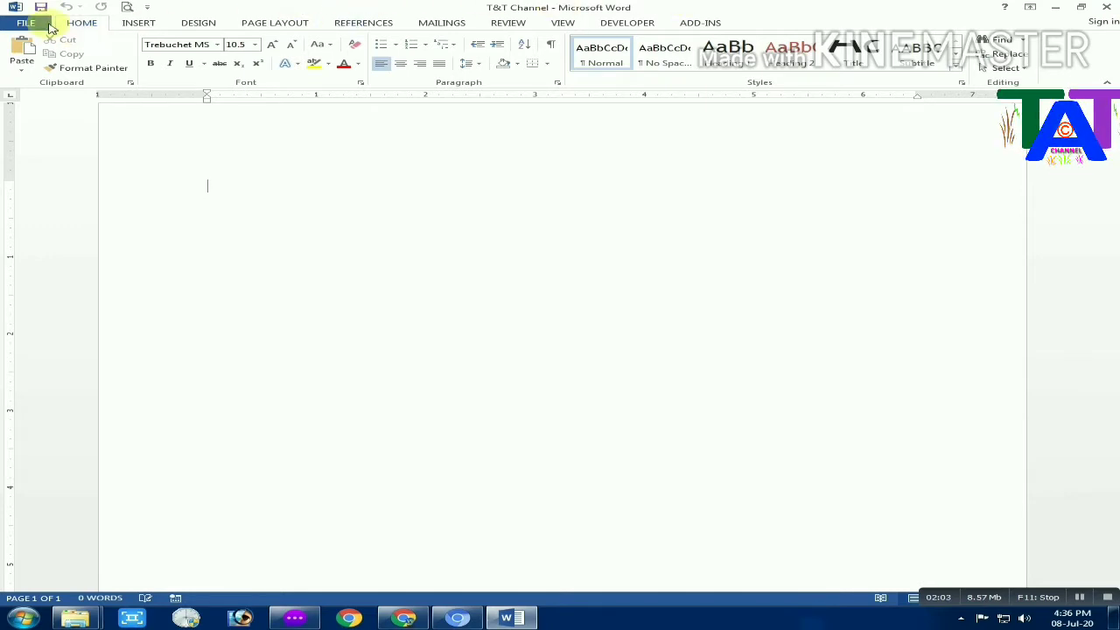
{"action": "left_click", "coordinate": [138, 23]}
{"action": "left_click", "coordinate": [199, 22]}
{"action": "left_click", "coordinate": [258, 24]}
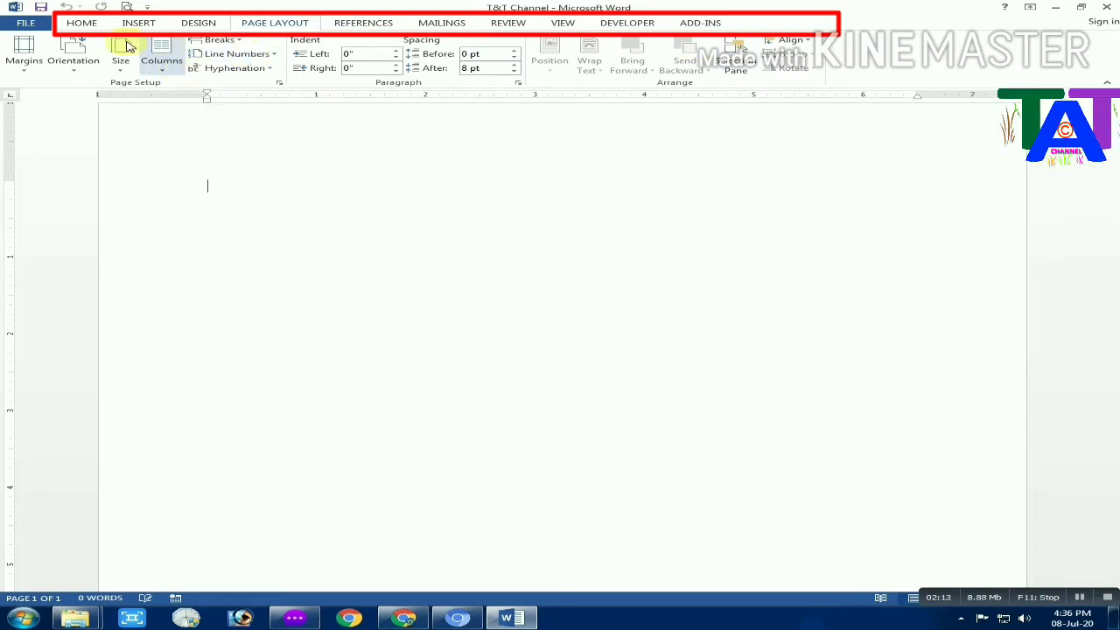
{"action": "left_click", "coordinate": [82, 24]}
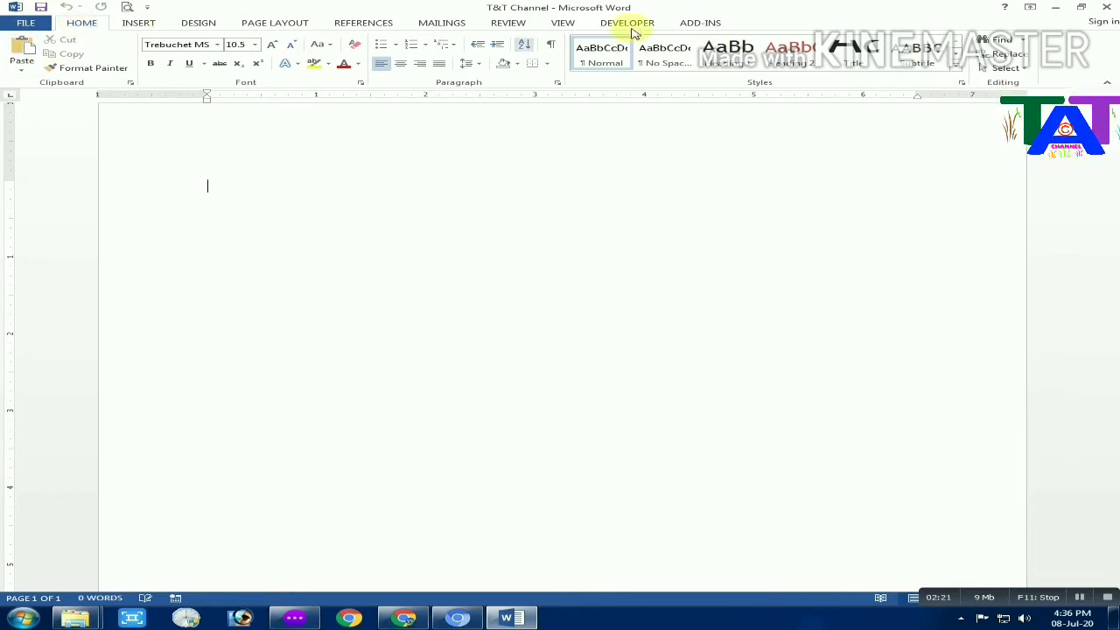
- Tour the INSERT, DESIGN, PAGE LAYOUT, REFERENCES and MAILINGS tabs, ending back on HOME
{"action": "left_click", "coordinate": [133, 25]}
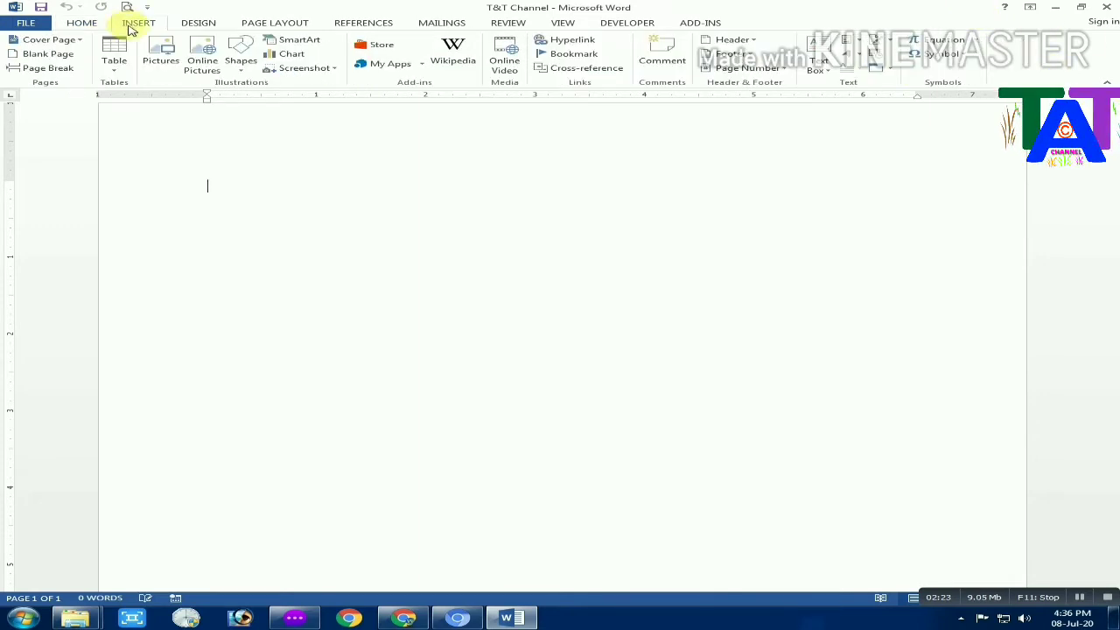
{"action": "left_click", "coordinate": [196, 24]}
{"action": "left_click", "coordinate": [284, 25]}
{"action": "left_click", "coordinate": [360, 23]}
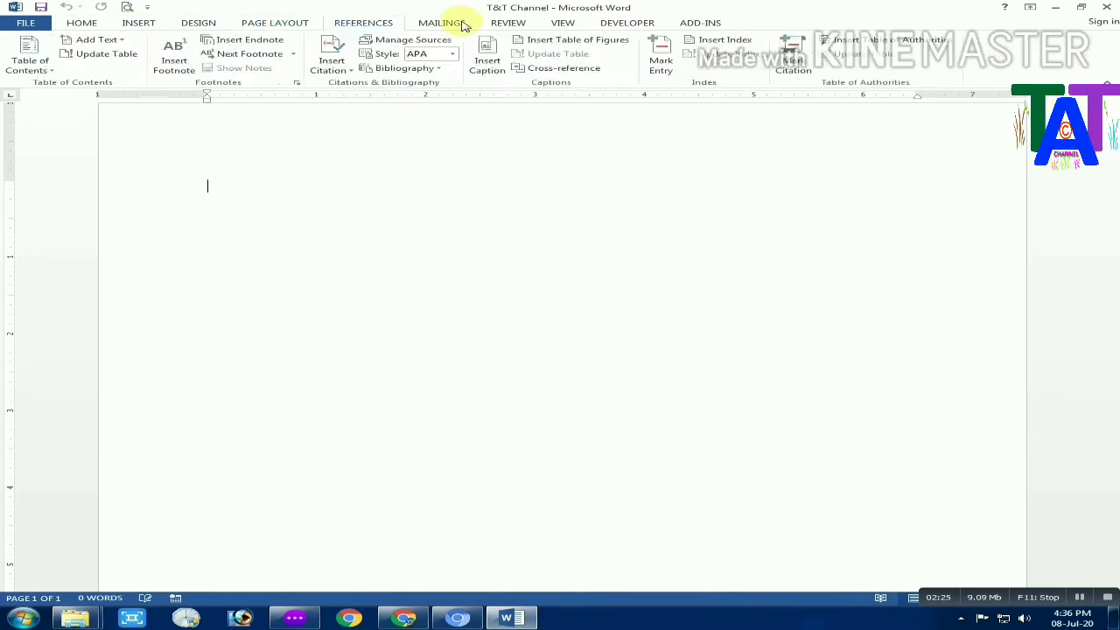
{"action": "left_click", "coordinate": [441, 23]}
{"action": "left_click", "coordinate": [82, 25]}
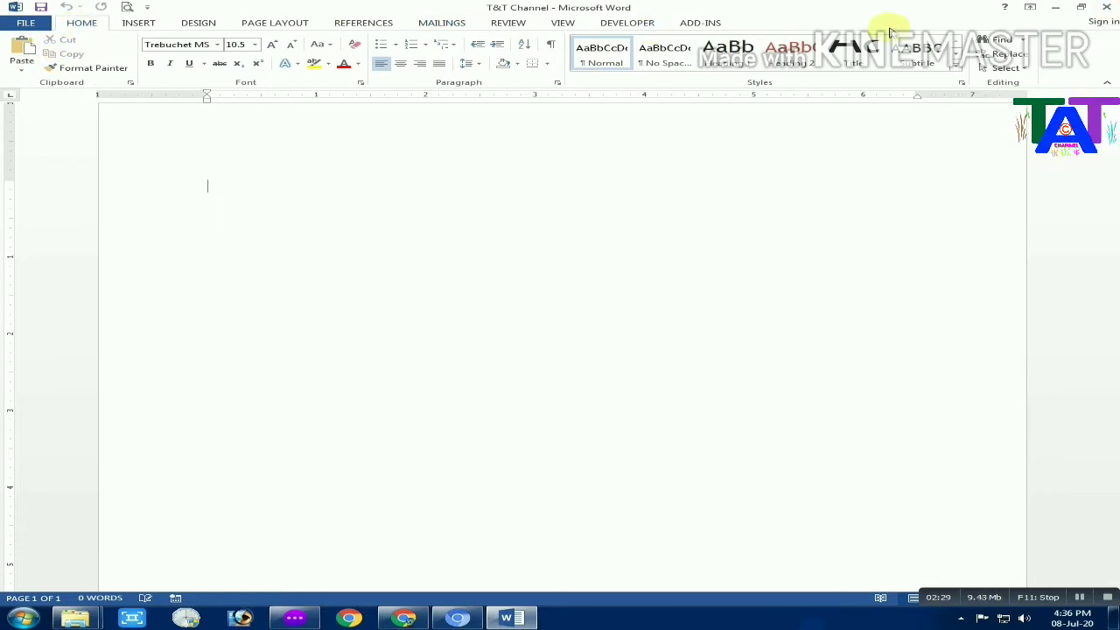
- Create a new blank document from FILE > New
{"action": "left_click", "coordinate": [26, 22]}
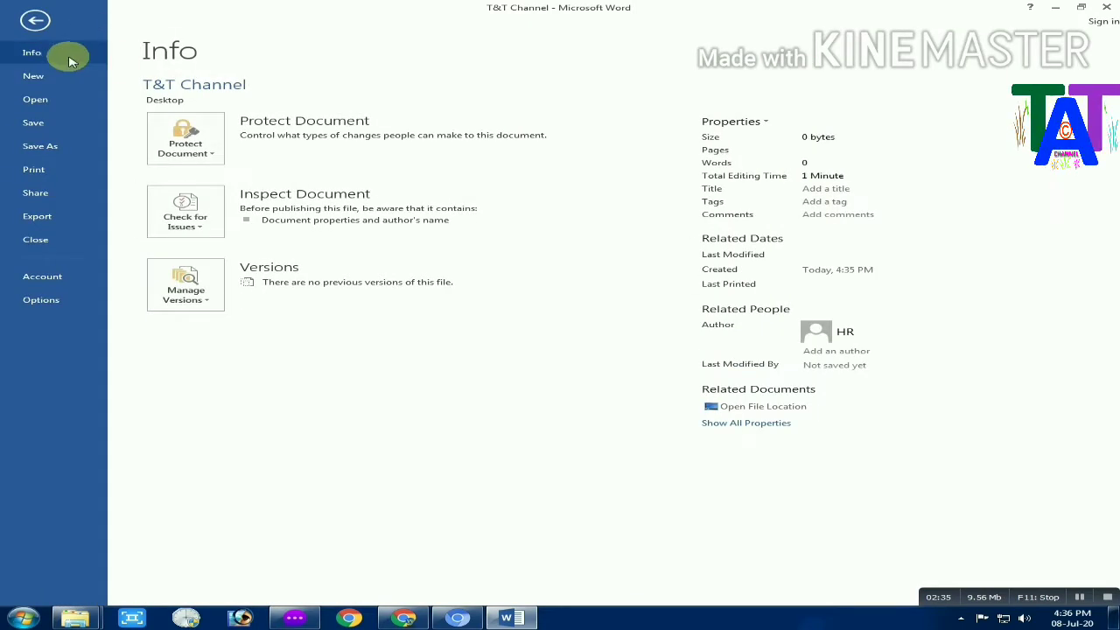
{"action": "left_click", "coordinate": [29, 80]}
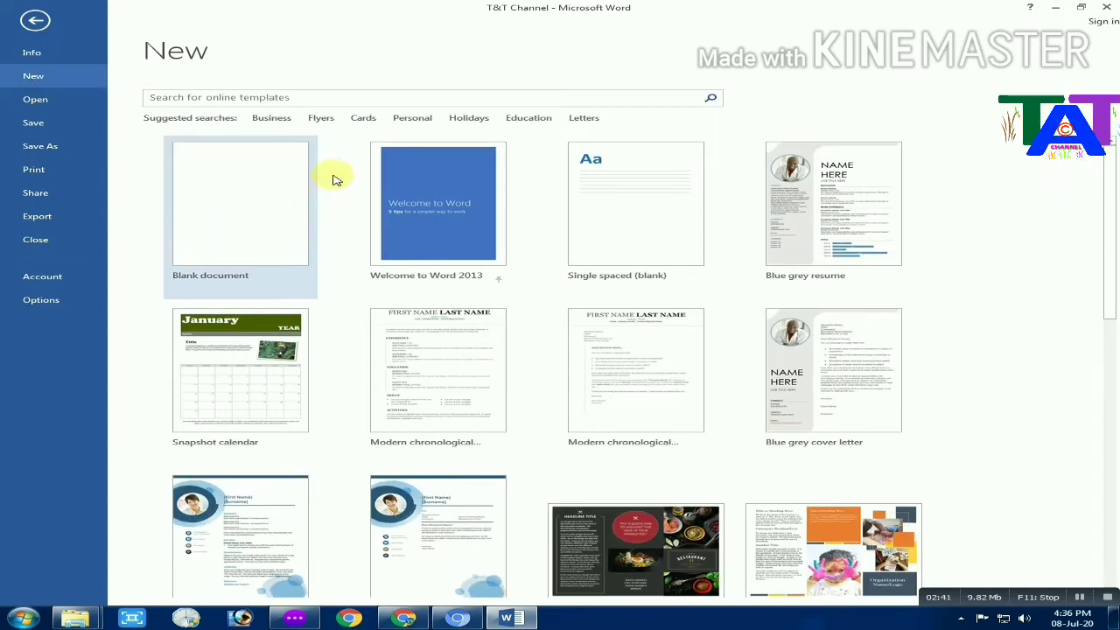
{"action": "left_click", "coordinate": [265, 201]}
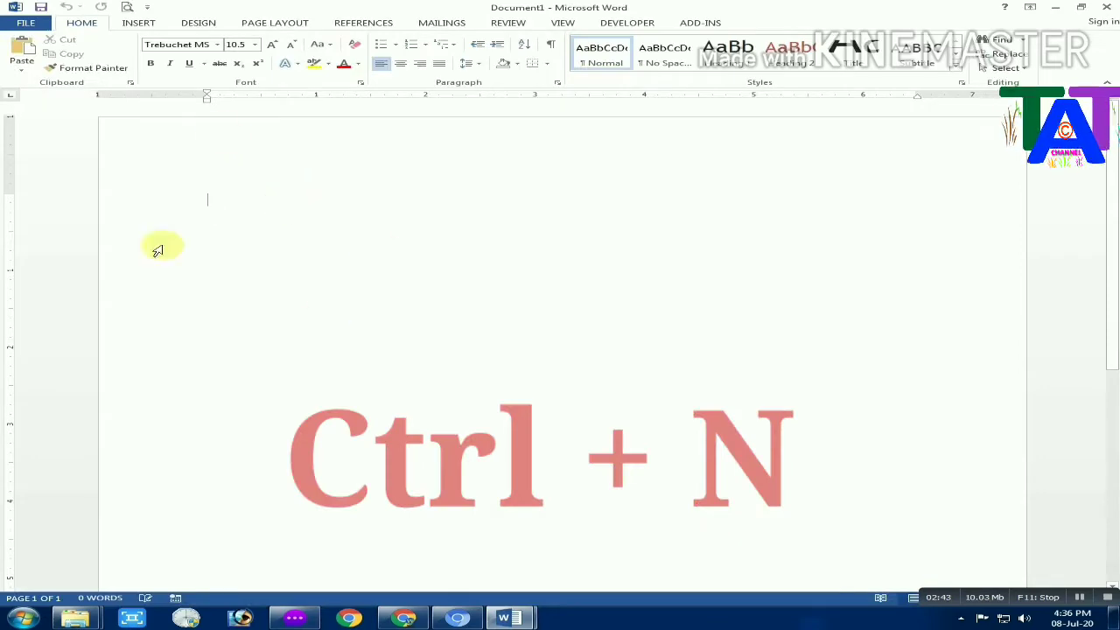
- Return to T&T Channel and show its File Info page
{"action": "key", "text": "ctrl+w"}
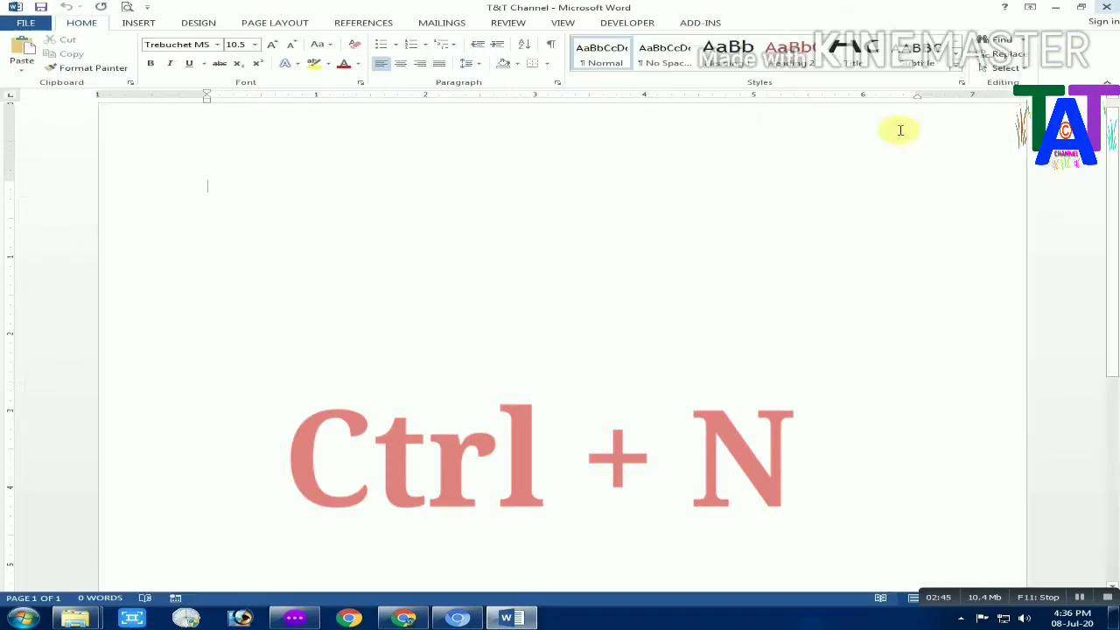
{"action": "left_click", "coordinate": [26, 32]}
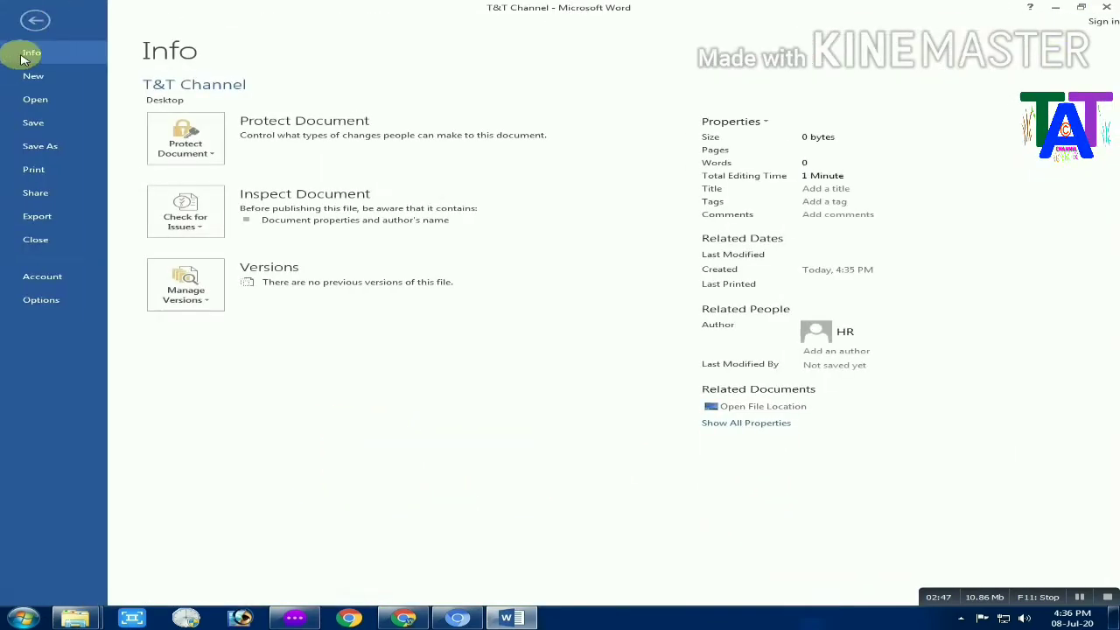
{"action": "left_click", "coordinate": [43, 101]}
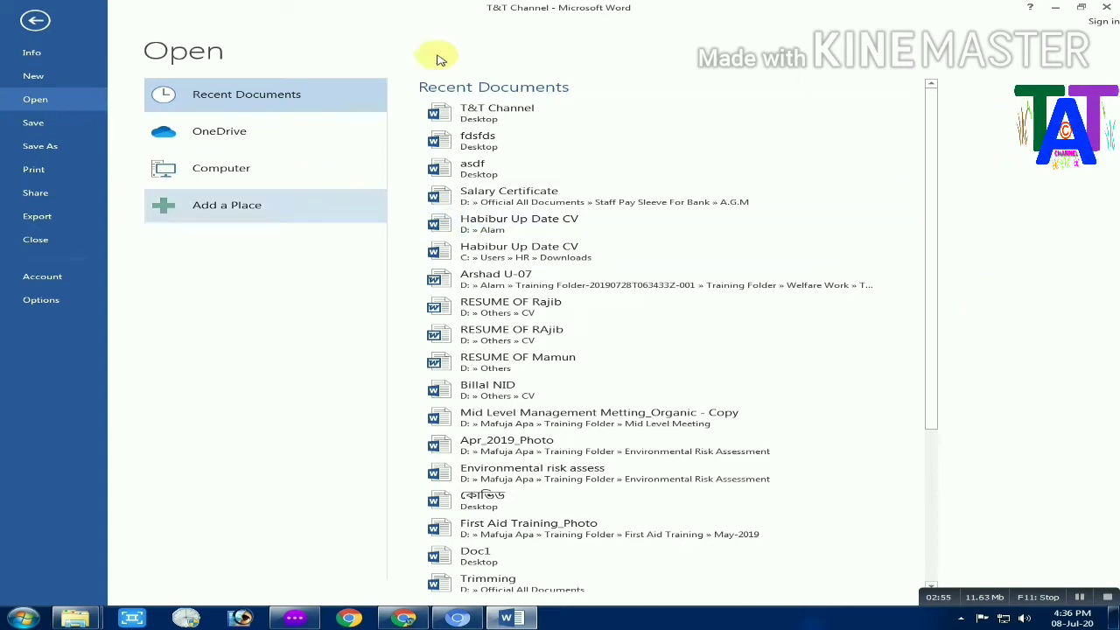
{"action": "scroll", "coordinate": [576, 250], "scroll_direction": "down", "scroll_amount": 3}
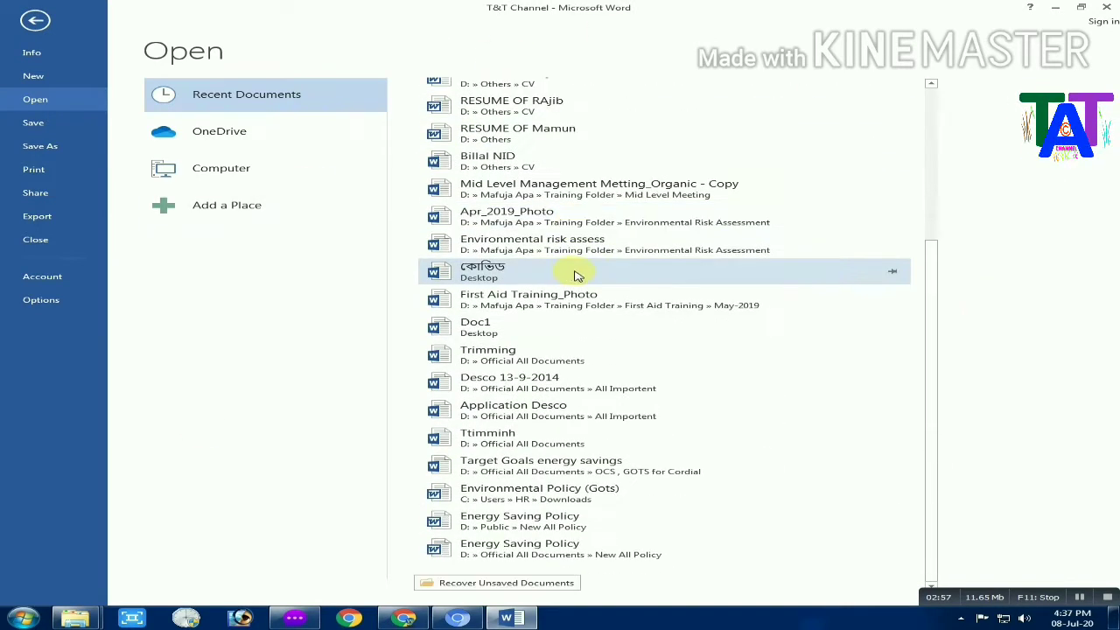
{"action": "scroll", "coordinate": [586, 280], "scroll_direction": "up", "scroll_amount": 3}
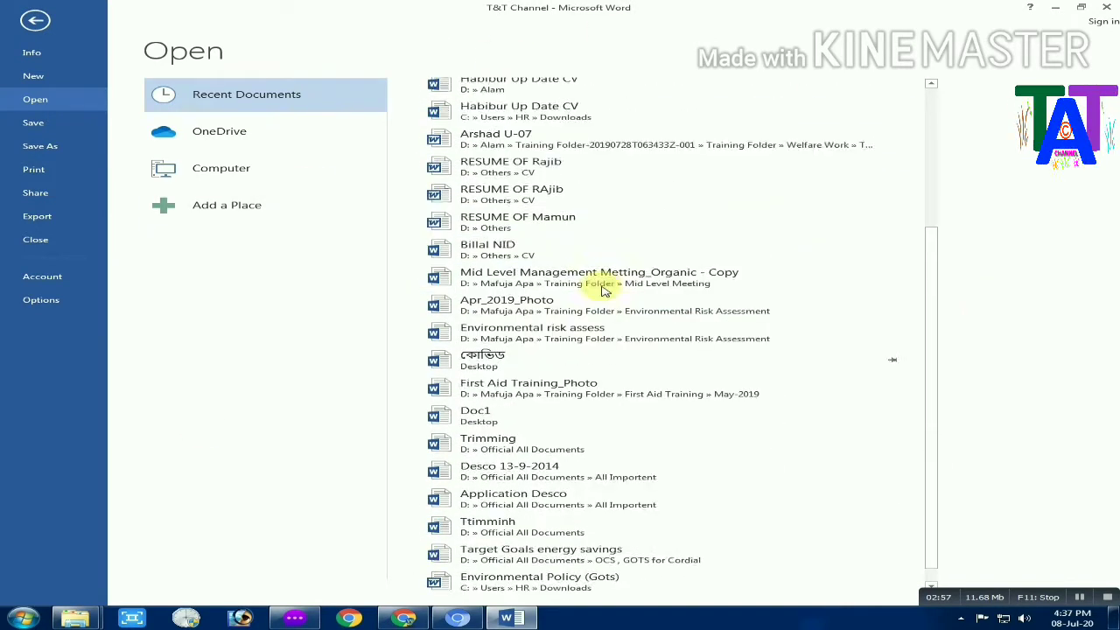
{"action": "left_click", "coordinate": [210, 171]}
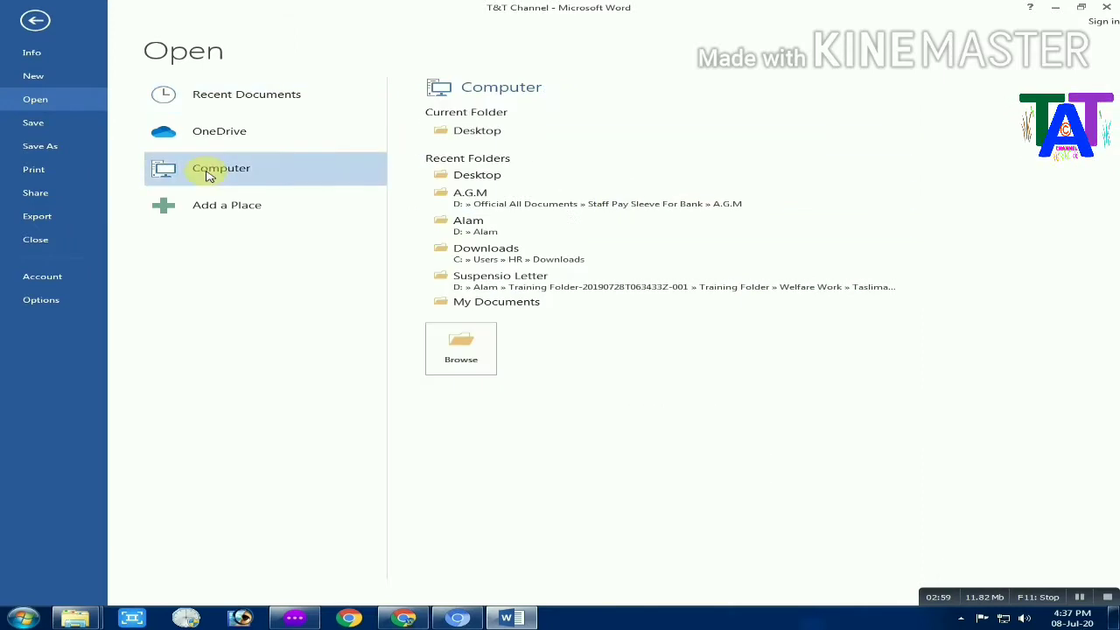
{"action": "left_click", "coordinate": [453, 346]}
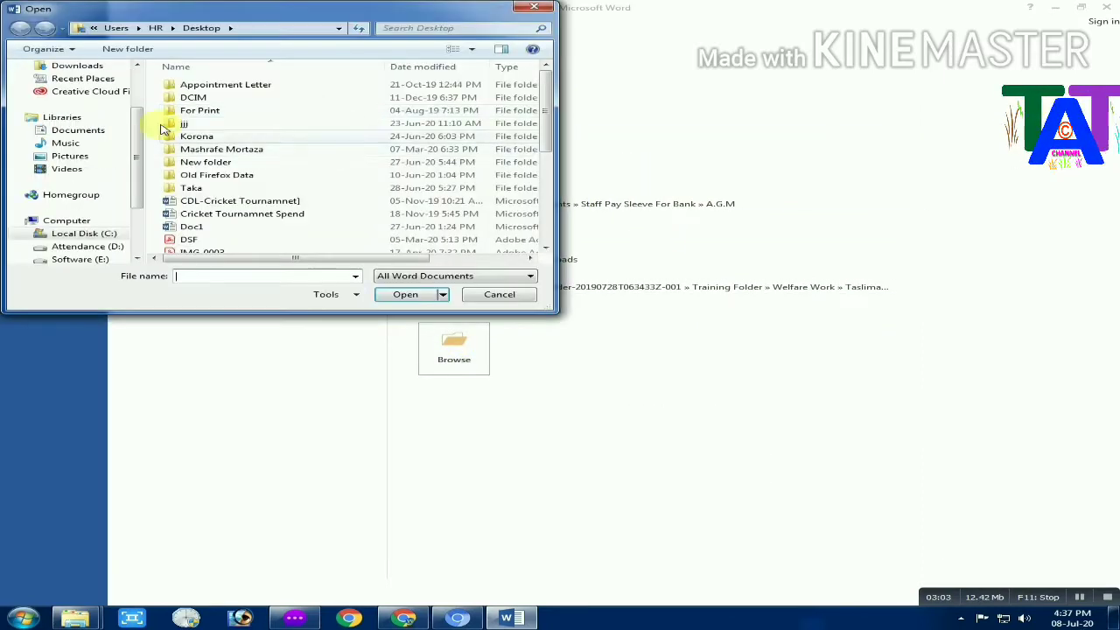
{"action": "left_click", "coordinate": [244, 202]}
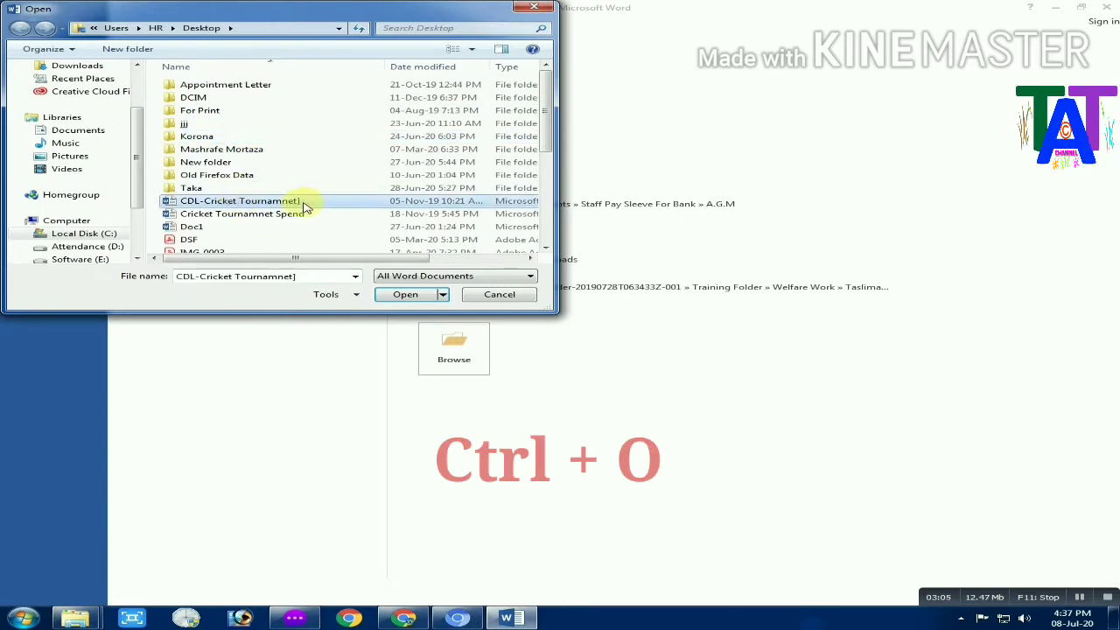
{"action": "left_click", "coordinate": [512, 297]}
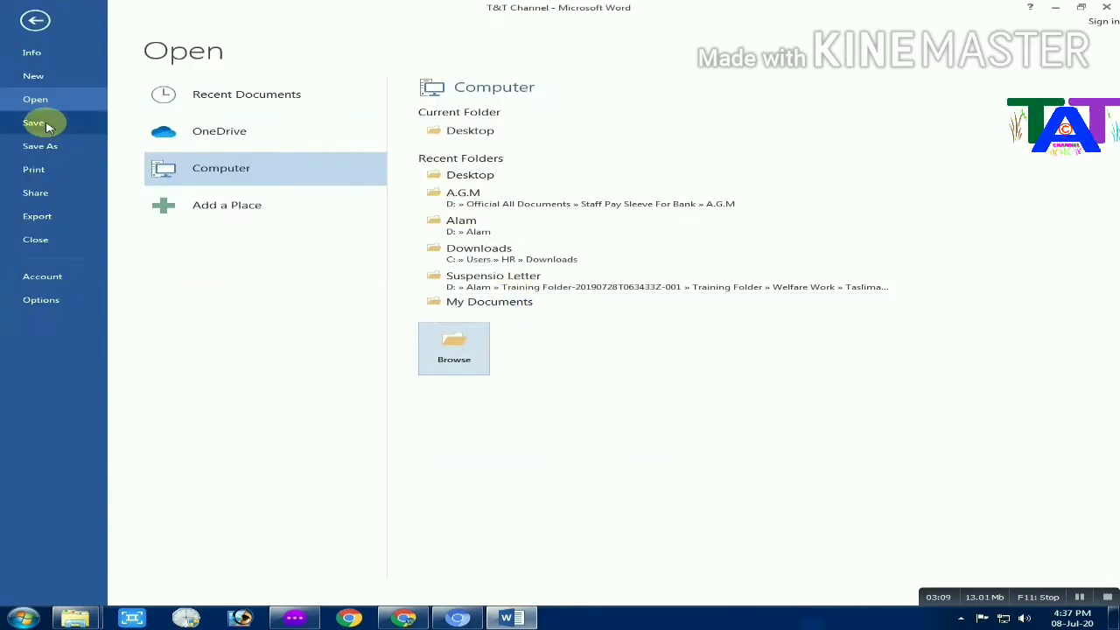
- View Print, then browse a Save As folder and cancel without saving
{"action": "left_click", "coordinate": [33, 171]}
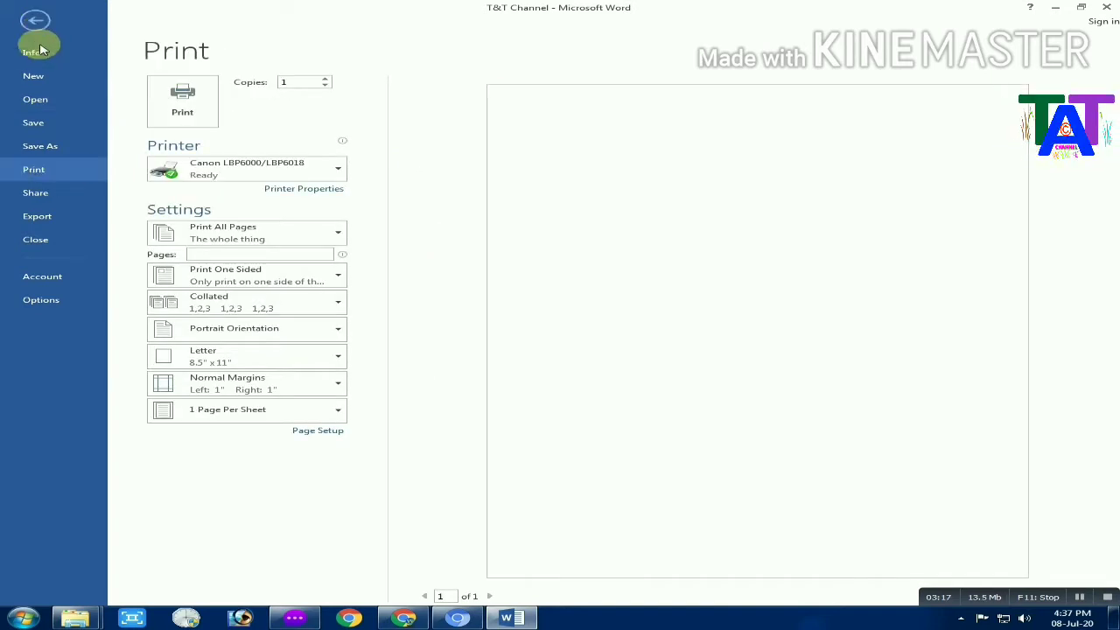
{"action": "left_click", "coordinate": [33, 145]}
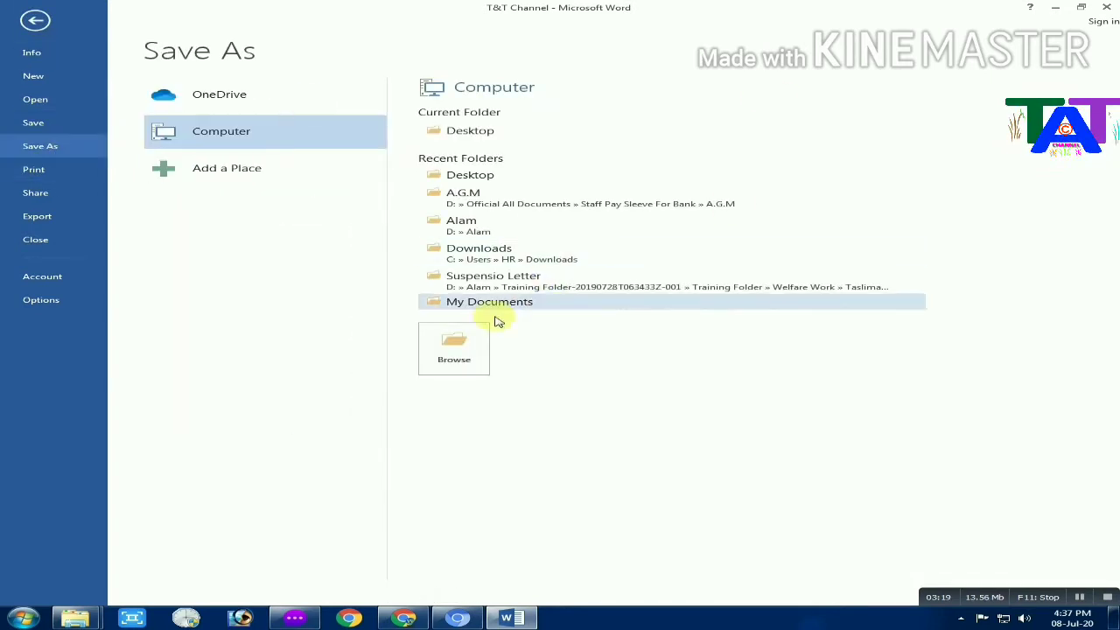
{"action": "left_click", "coordinate": [454, 349]}
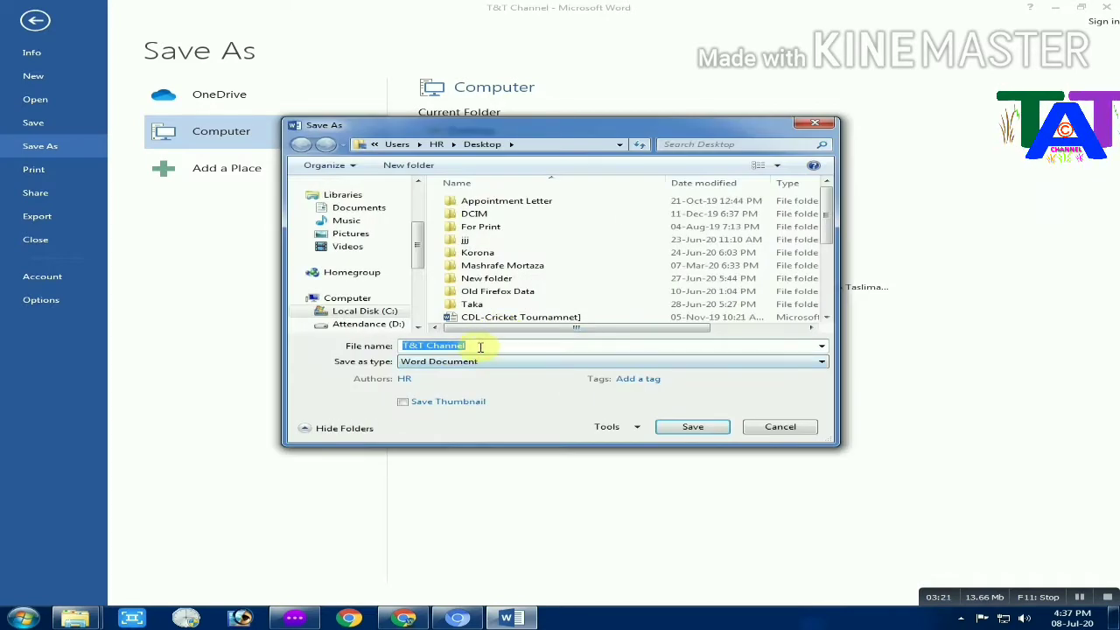
{"action": "left_click", "coordinate": [484, 347]}
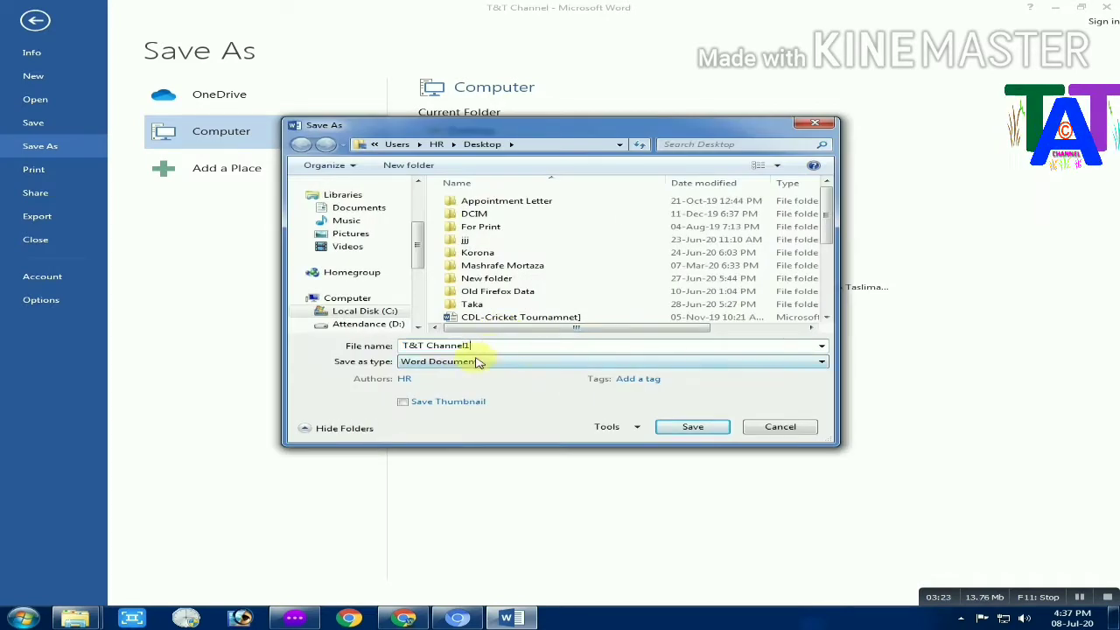
{"action": "left_click", "coordinate": [776, 425]}
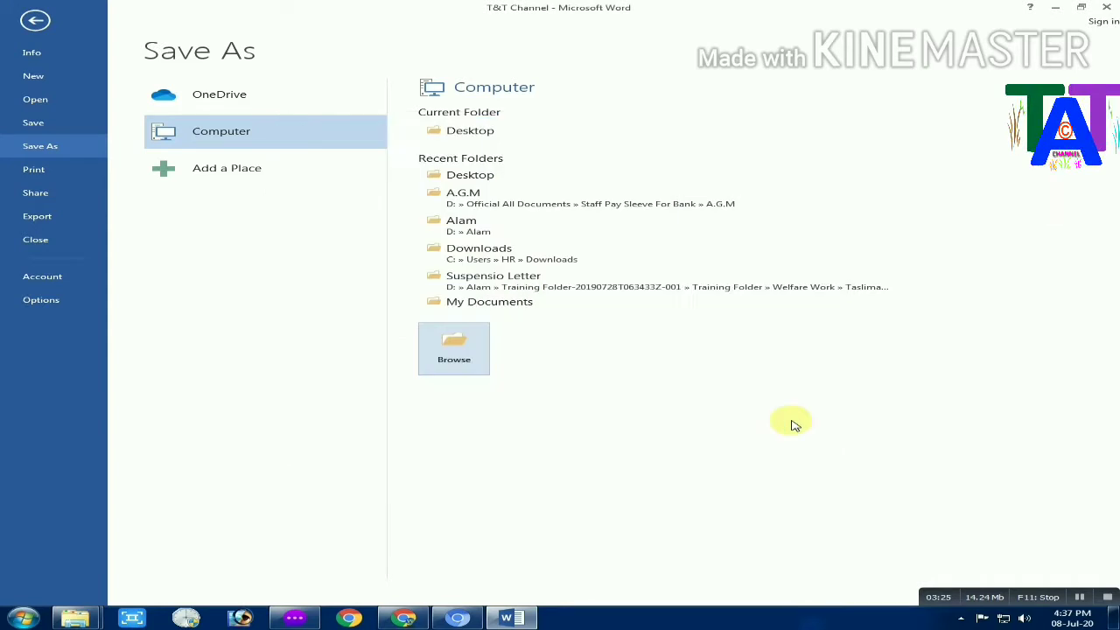
- Preview the Print page again and return to the blank document
{"action": "left_click", "coordinate": [37, 170]}
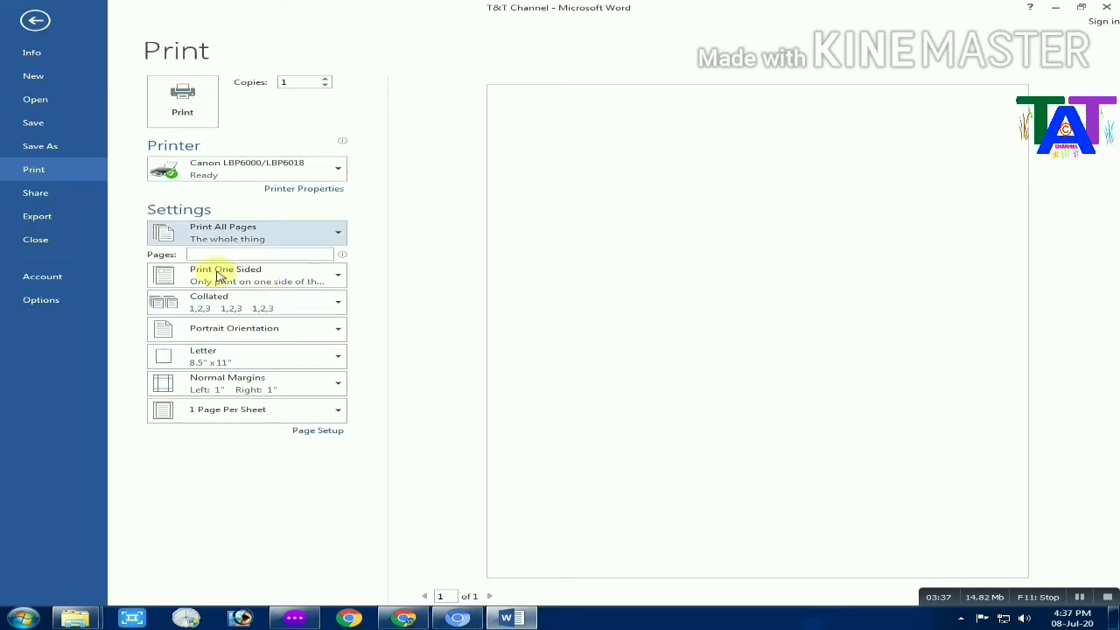
{"action": "left_click", "coordinate": [35, 22]}
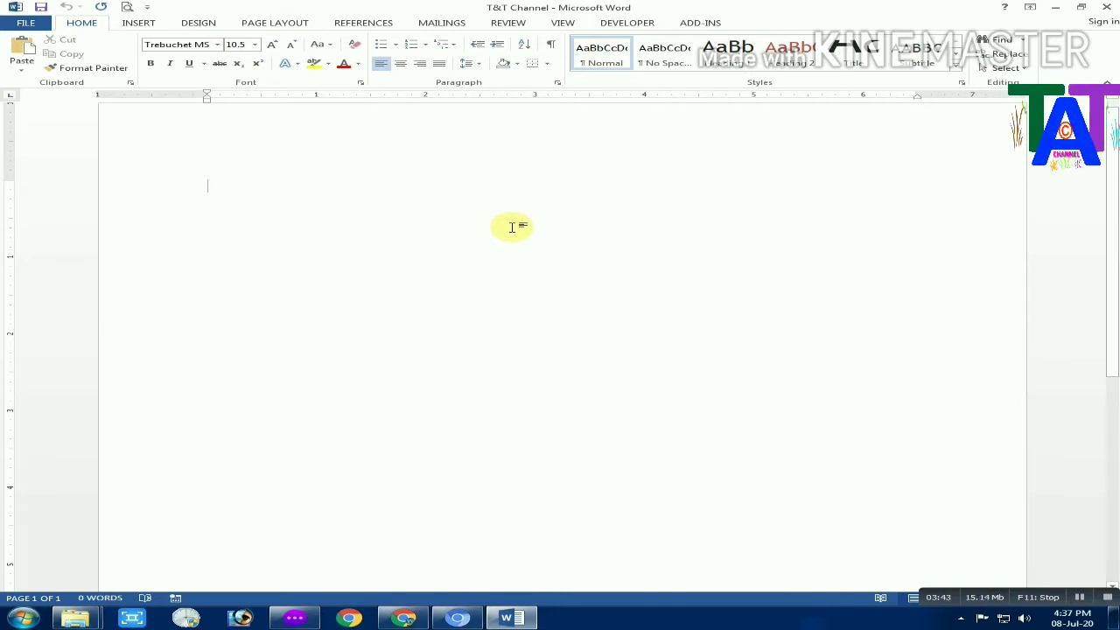
- Type 'T & T CHANNEL' and enlarge the line to 34.5 pt with Ctrl+]
{"action": "type", "text": "T & T CHANNEL"}
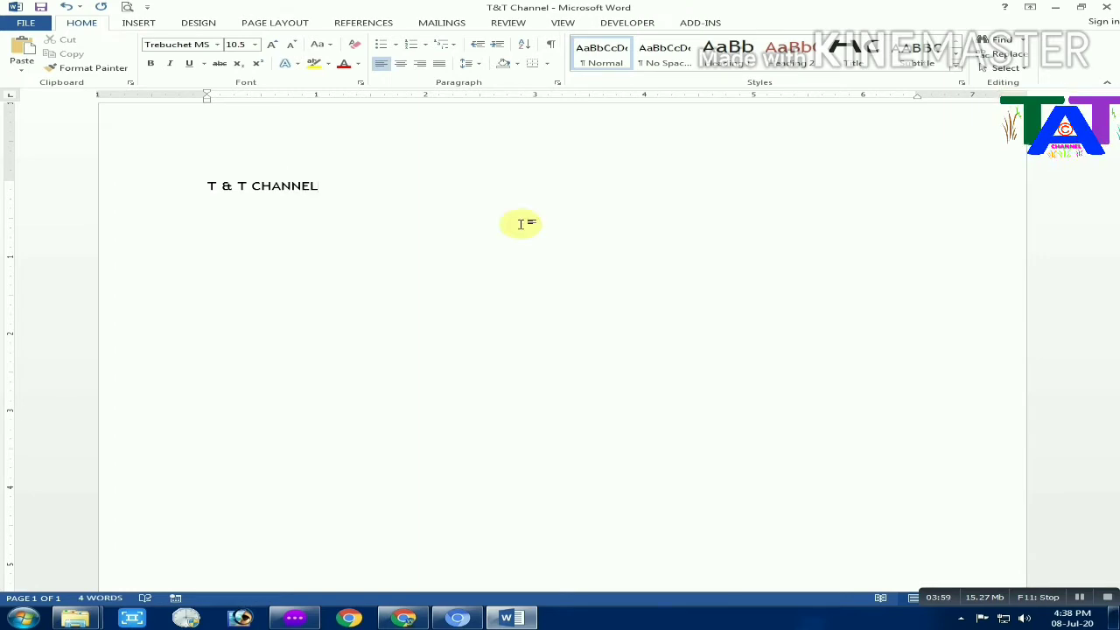
{"action": "left_click_drag", "start_coordinate": [207, 185], "coordinate": [324, 199]}
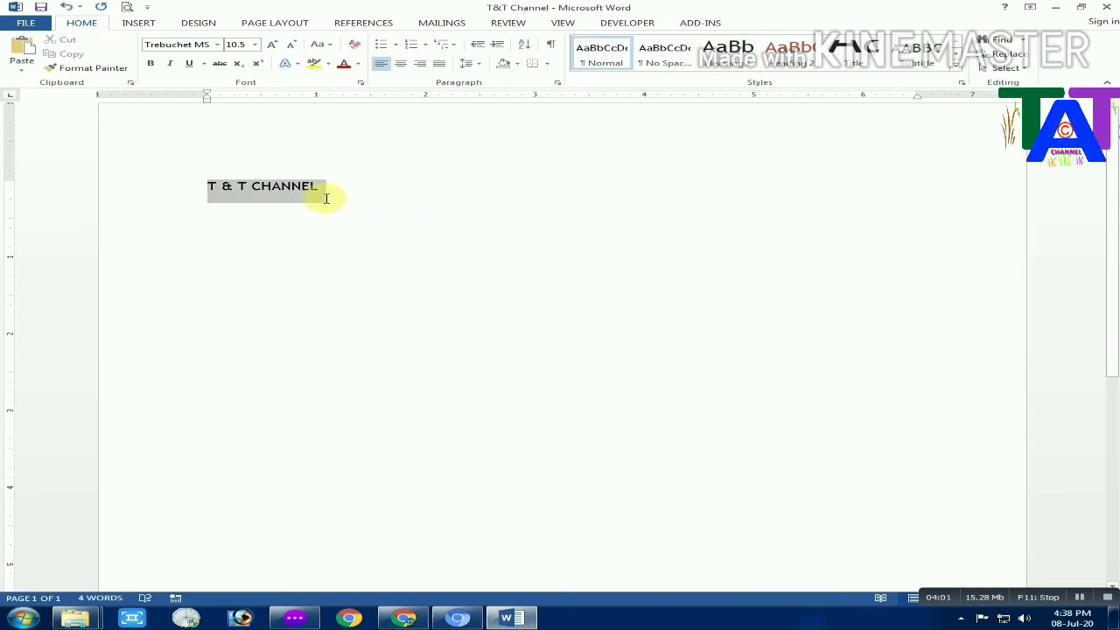
{"action": "left_click", "coordinate": [217, 184]}
{"action": "triple_click", "coordinate": [232, 188]}
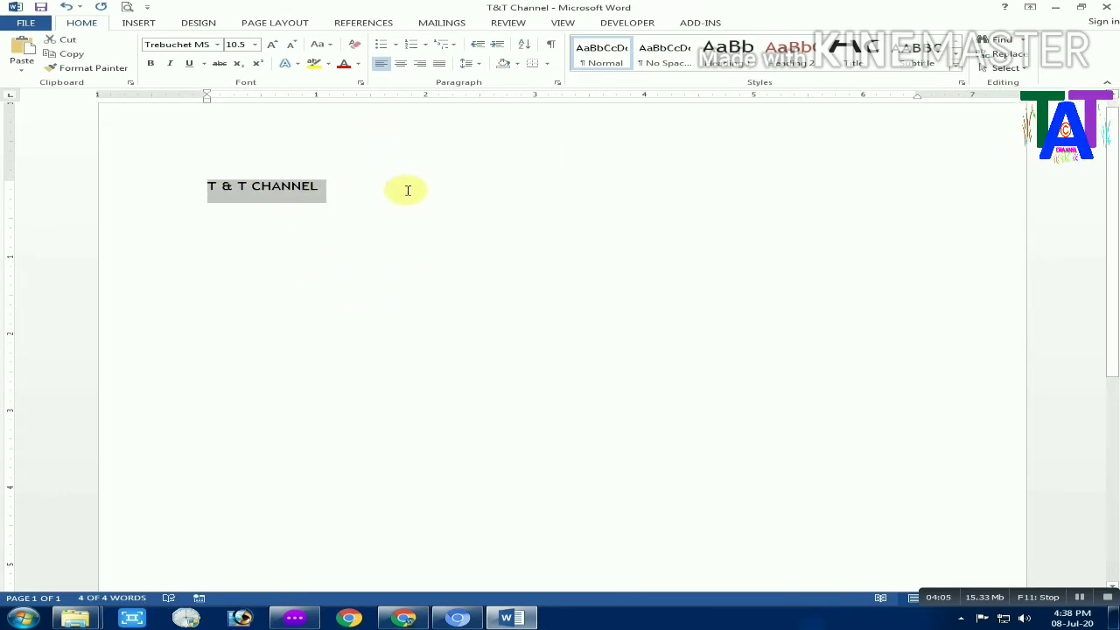
{"action": "key", "text": "ctrl+bracketright"}
{"action": "key", "text": "ctrl+bracketright"}
{"action": "key", "text": "ctrl+bracketright"}
{"action": "key", "text": "ctrl+bracketright"}
{"action": "key", "text": "ctrl+bracketright"}
{"action": "key", "text": "ctrl+bracketright"}
{"action": "key", "text": "ctrl+bracketright"}
{"action": "key", "text": "ctrl+bracketright"}
{"action": "key", "text": "ctrl+bracketright"}
{"action": "key", "text": "ctrl+bracketright"}
{"action": "key", "text": "ctrl+bracketright"}
{"action": "key", "text": "ctrl+bracketright"}
{"action": "key", "text": "ctrl+bracketright"}
{"action": "key", "text": "ctrl+bracketright"}
{"action": "key", "text": "ctrl+bracketright"}
{"action": "key", "text": "ctrl+bracketright"}
{"action": "key", "text": "ctrl+bracketright"}
{"action": "key", "text": "ctrl+bracketright"}
{"action": "key", "text": "ctrl+bracketright"}
{"action": "key", "text": "ctrl+bracketright"}
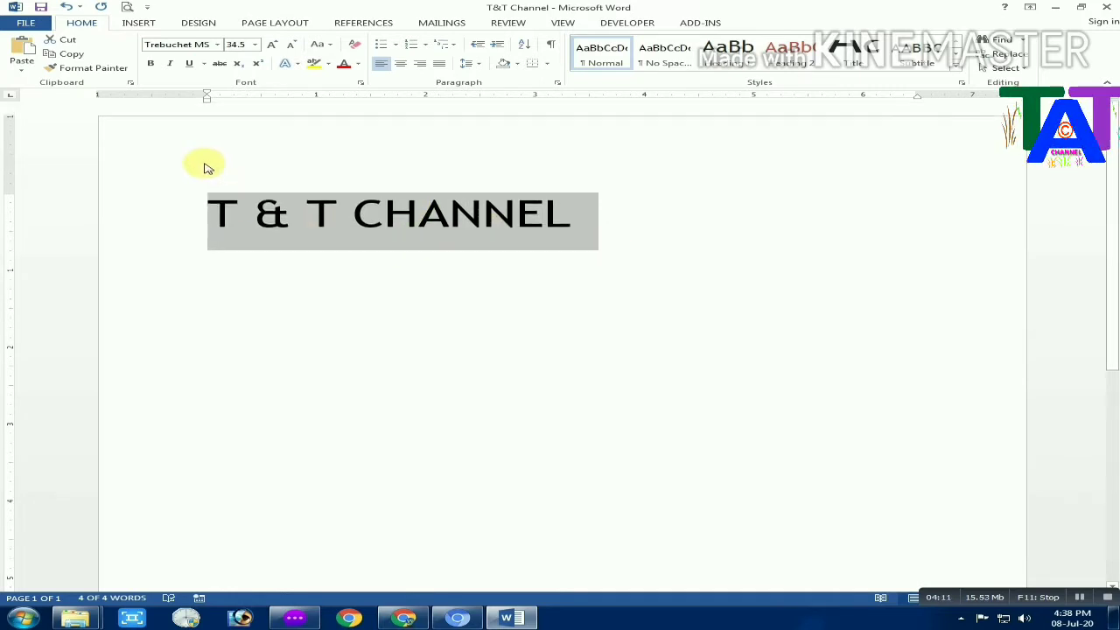
{"action": "scroll", "coordinate": [145, 205], "scroll_direction": "up", "scroll_amount": 2}
{"action": "scroll", "coordinate": [138, 212], "scroll_direction": "down", "scroll_amount": 3}
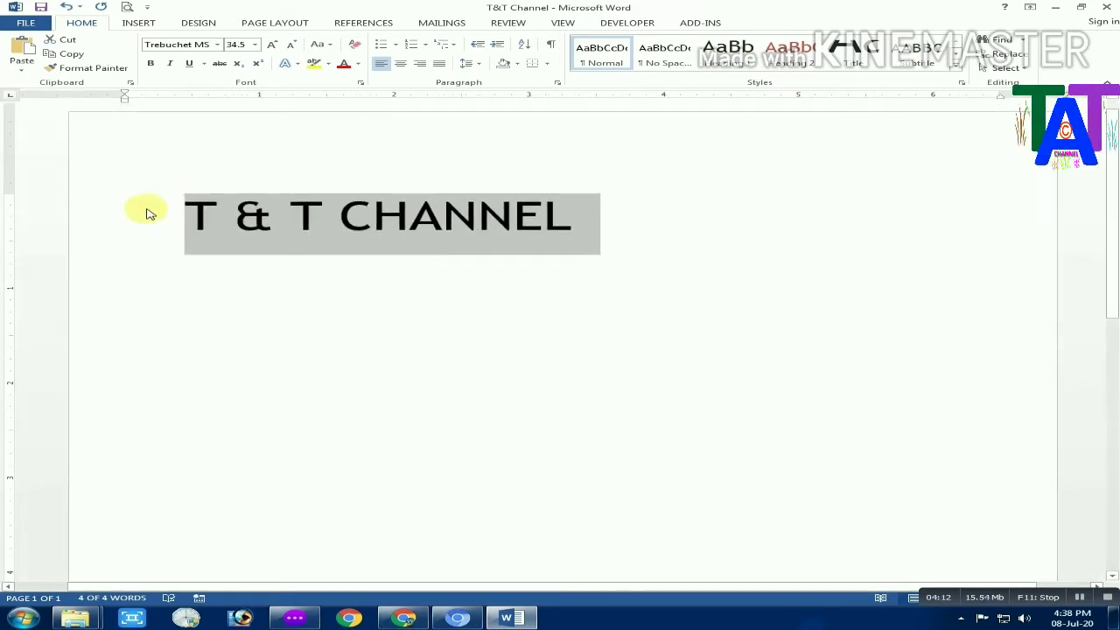
- Deselect the title, leaving the caret after CHANNEL, and open the Font dialog
{"action": "left_click", "coordinate": [544, 258]}
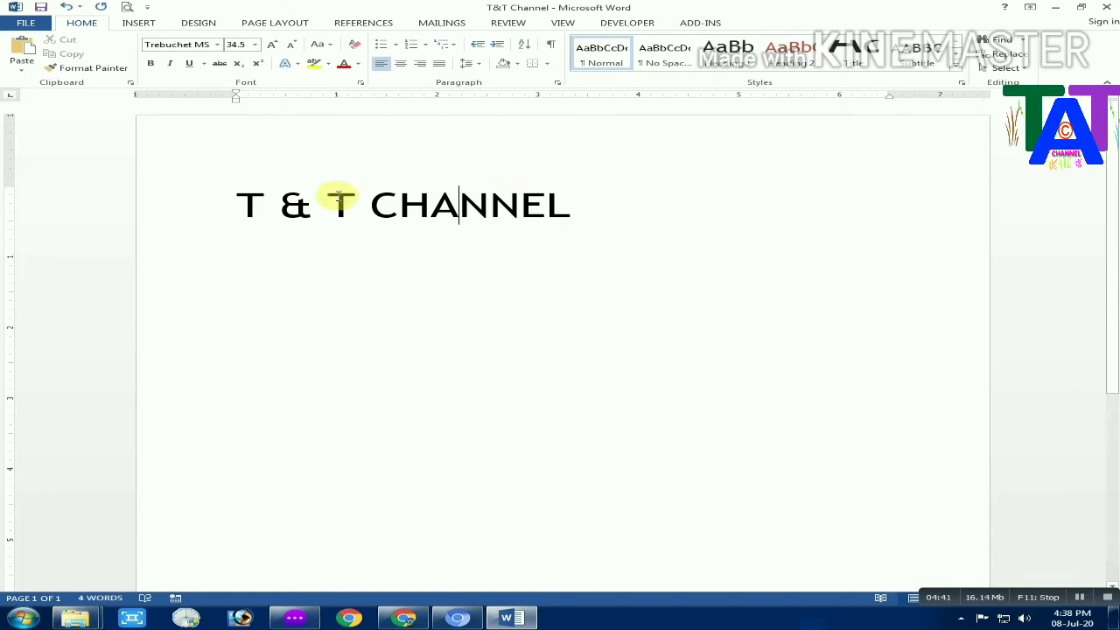
{"action": "left_click", "coordinate": [213, 198]}
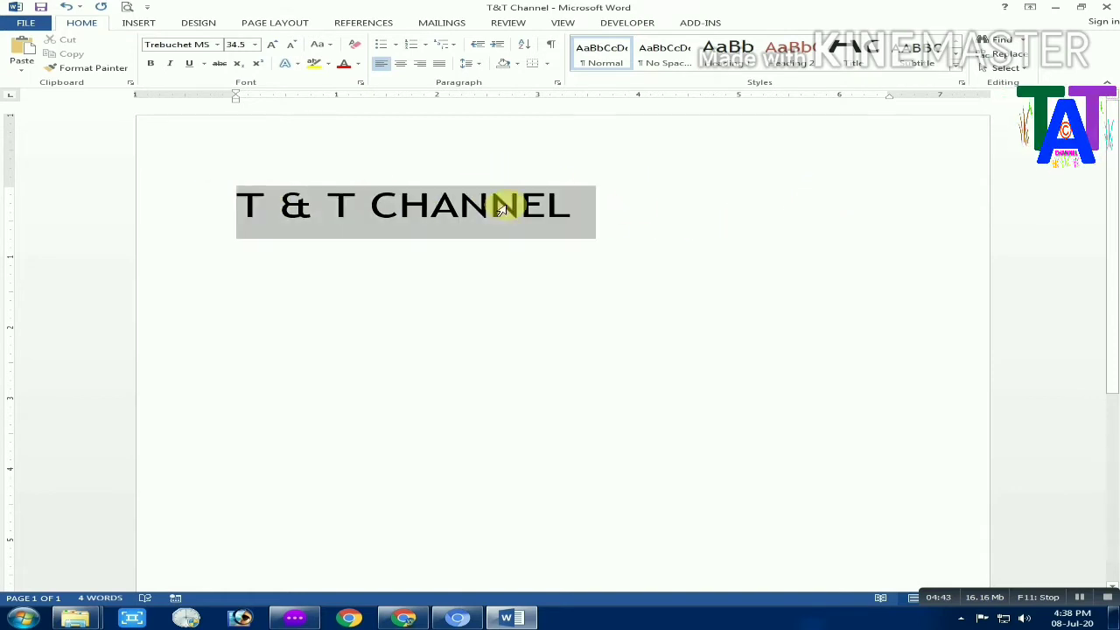
{"action": "left_click", "coordinate": [658, 259]}
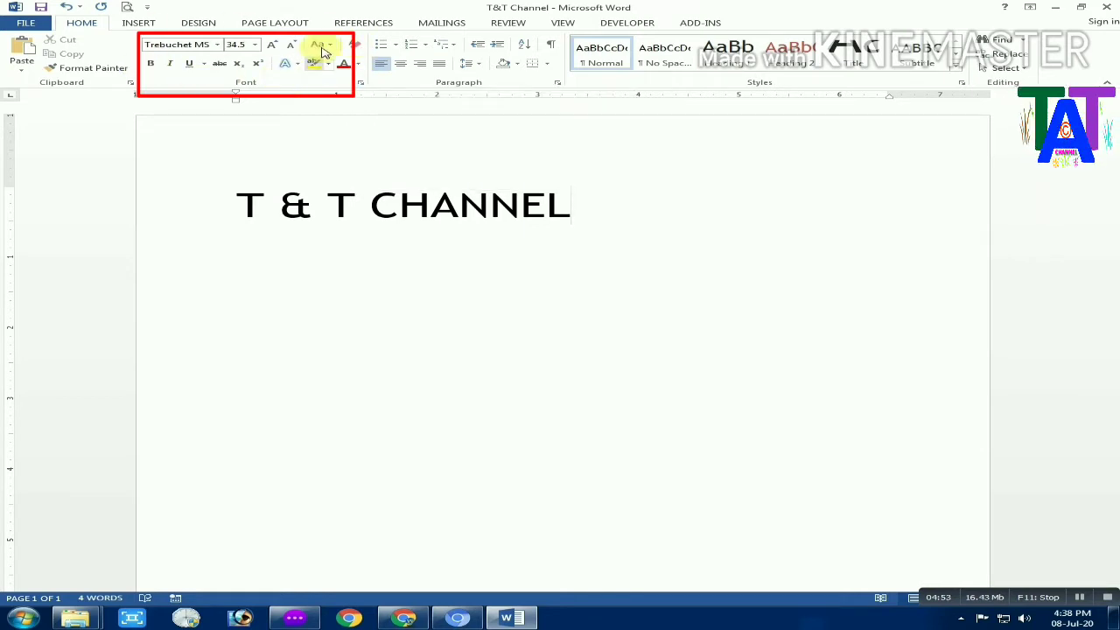
{"action": "left_click", "coordinate": [359, 82]}
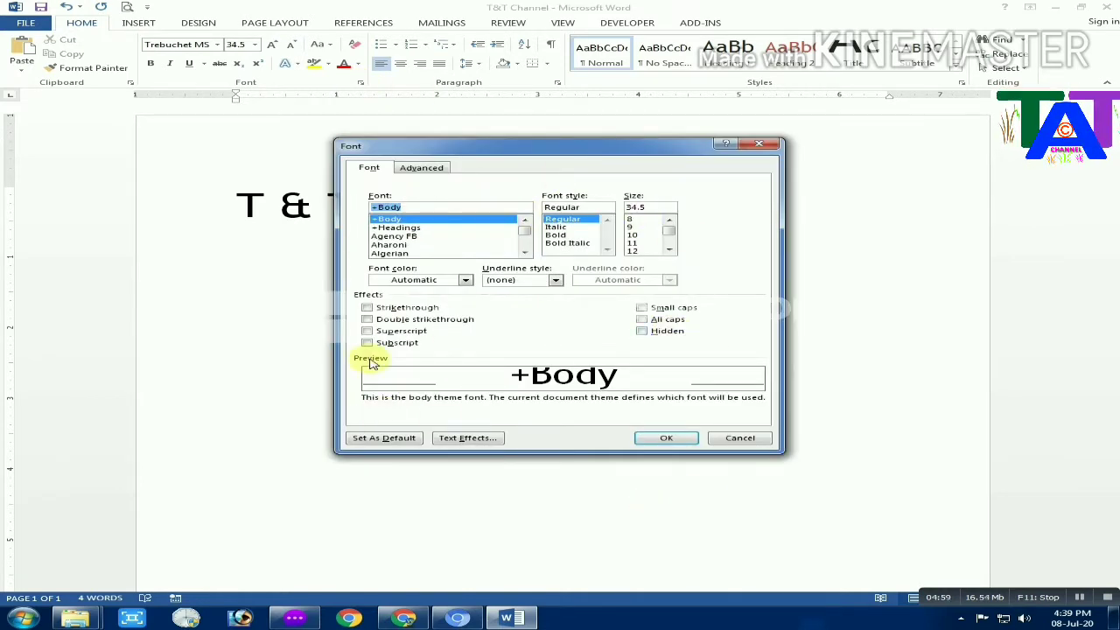
{"action": "left_click", "coordinate": [734, 439]}
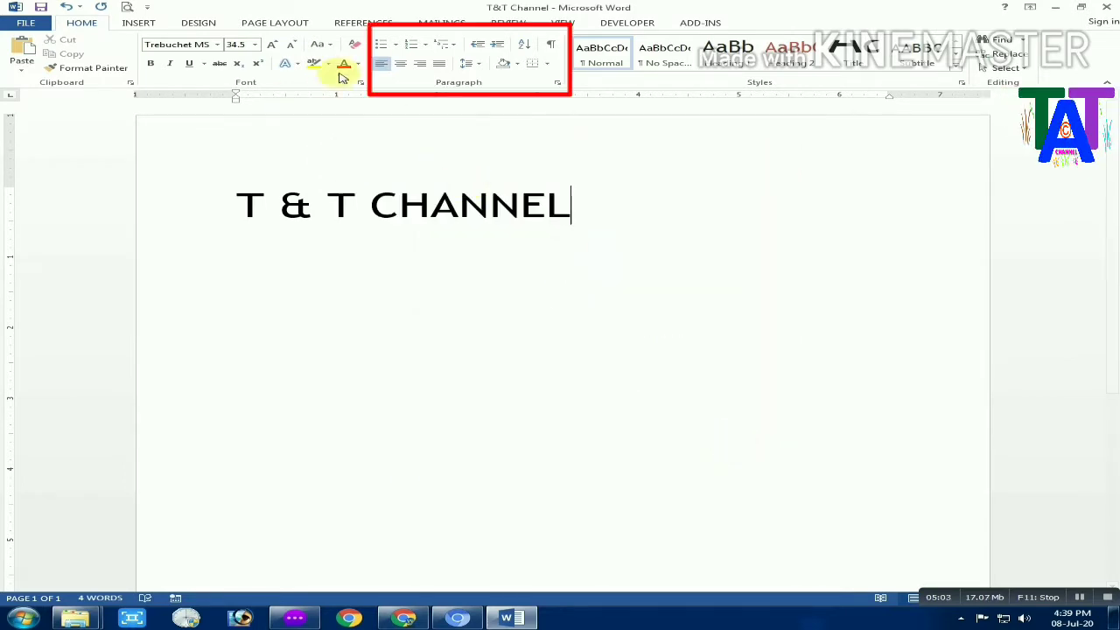
{"action": "left_click", "coordinate": [557, 81]}
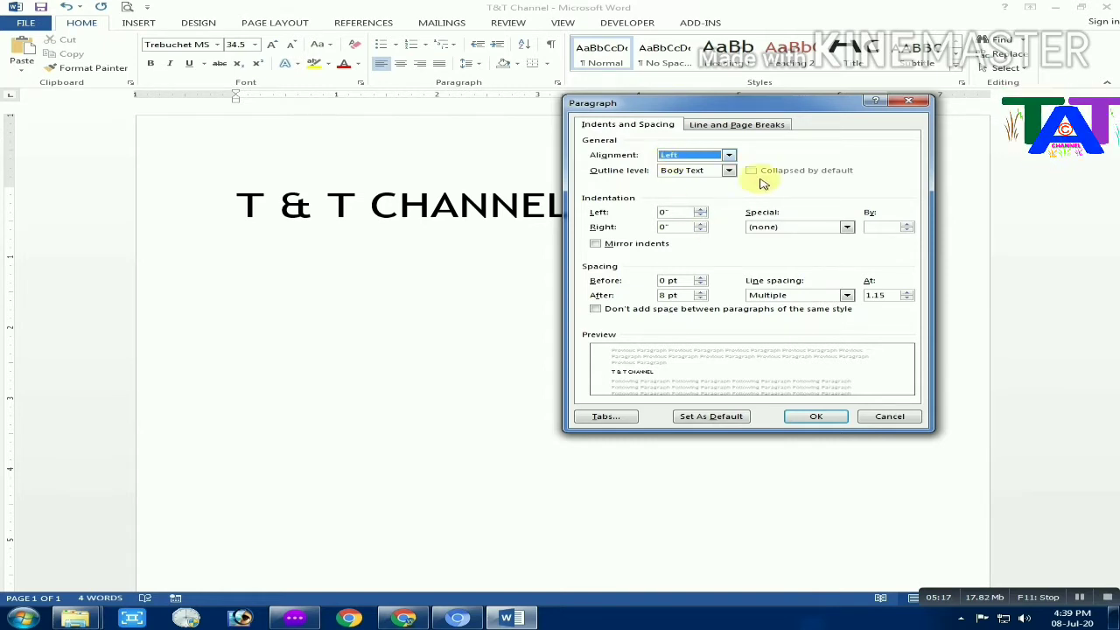
{"action": "left_click", "coordinate": [736, 126]}
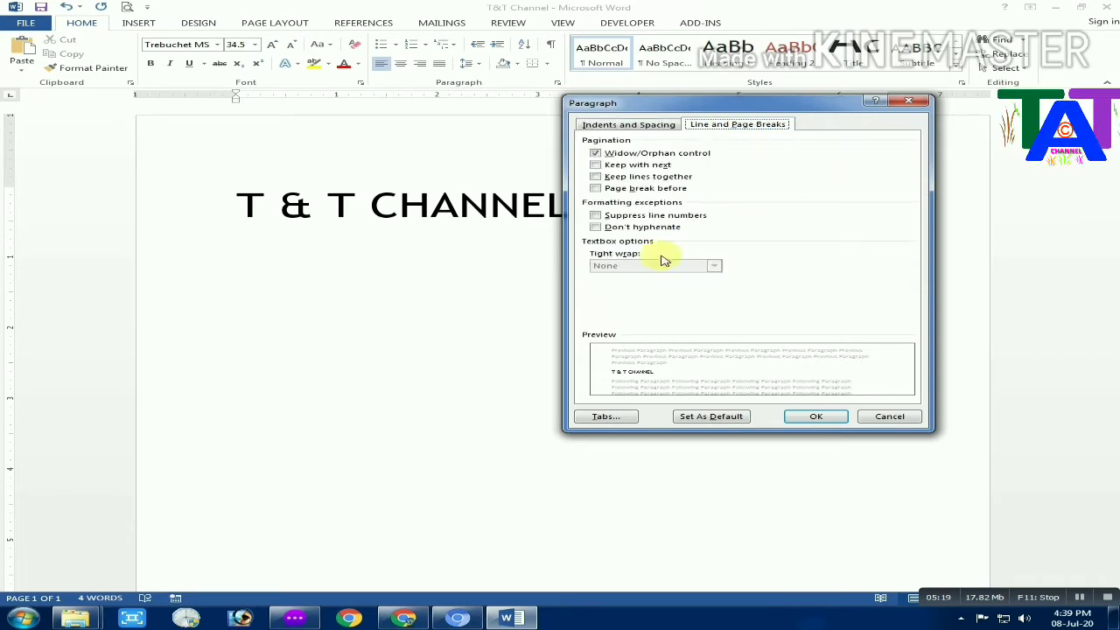
{"action": "left_click", "coordinate": [649, 125]}
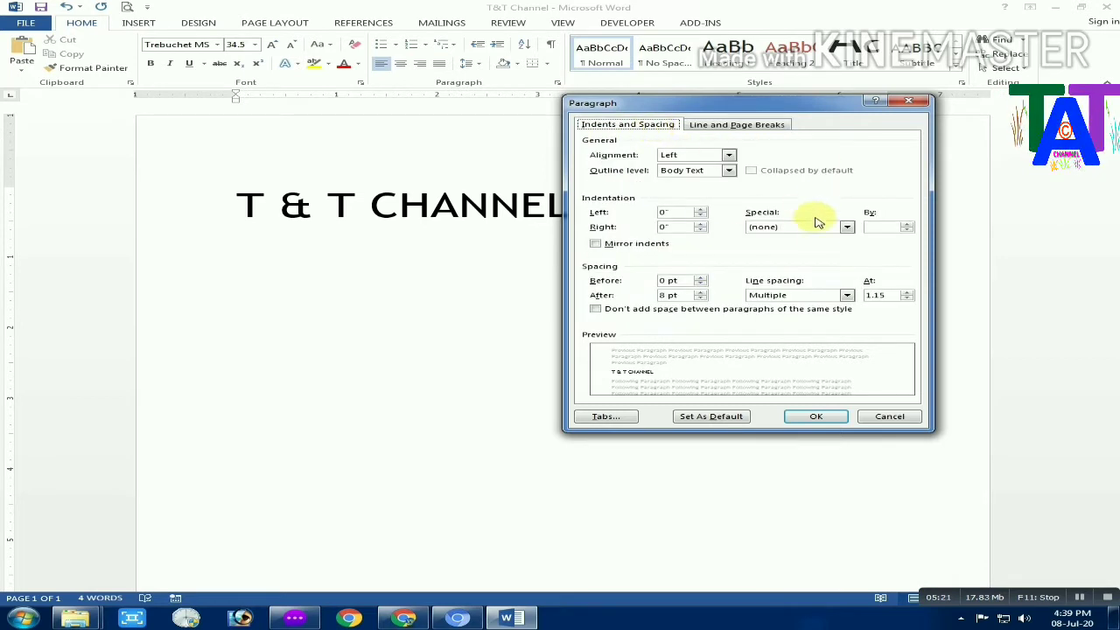
{"action": "left_click", "coordinate": [889, 417]}
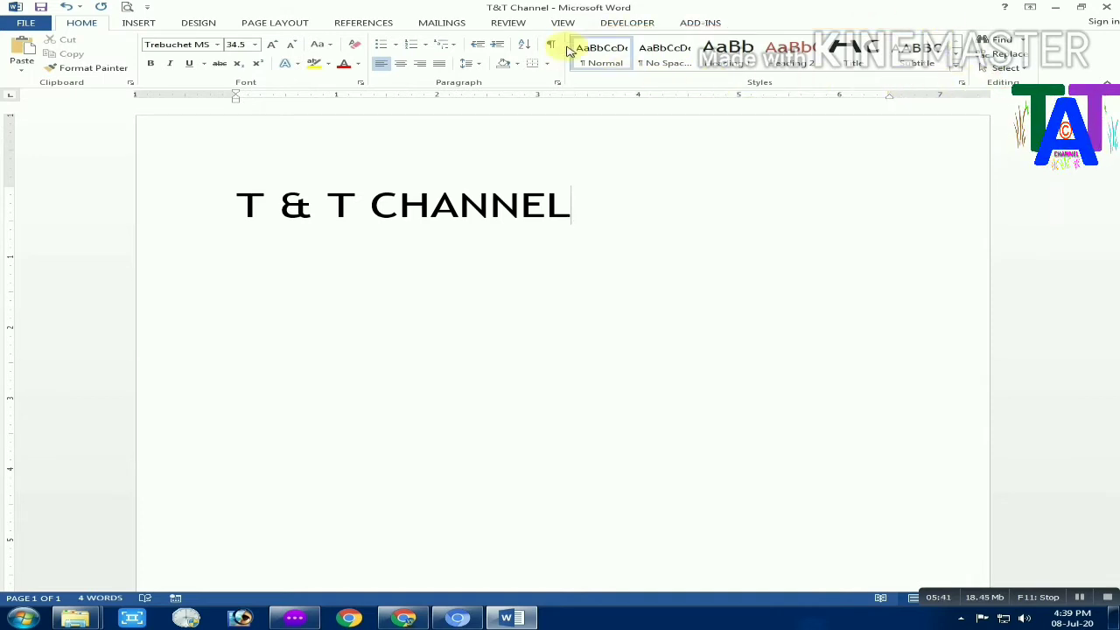
{"action": "left_click", "coordinate": [961, 86]}
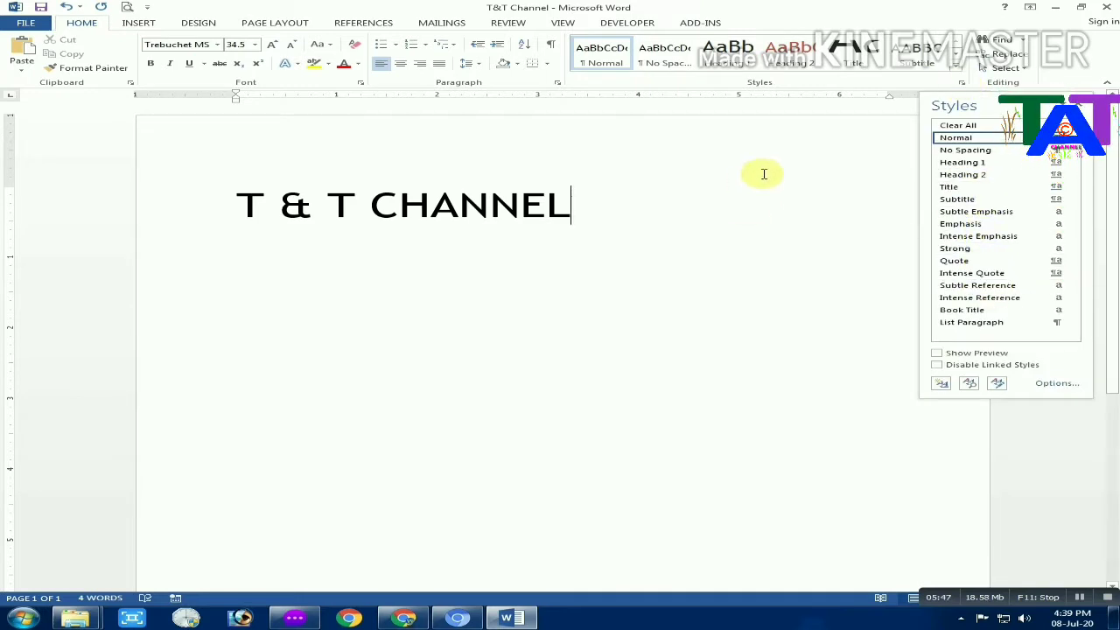
{"action": "left_click", "coordinate": [1081, 105]}
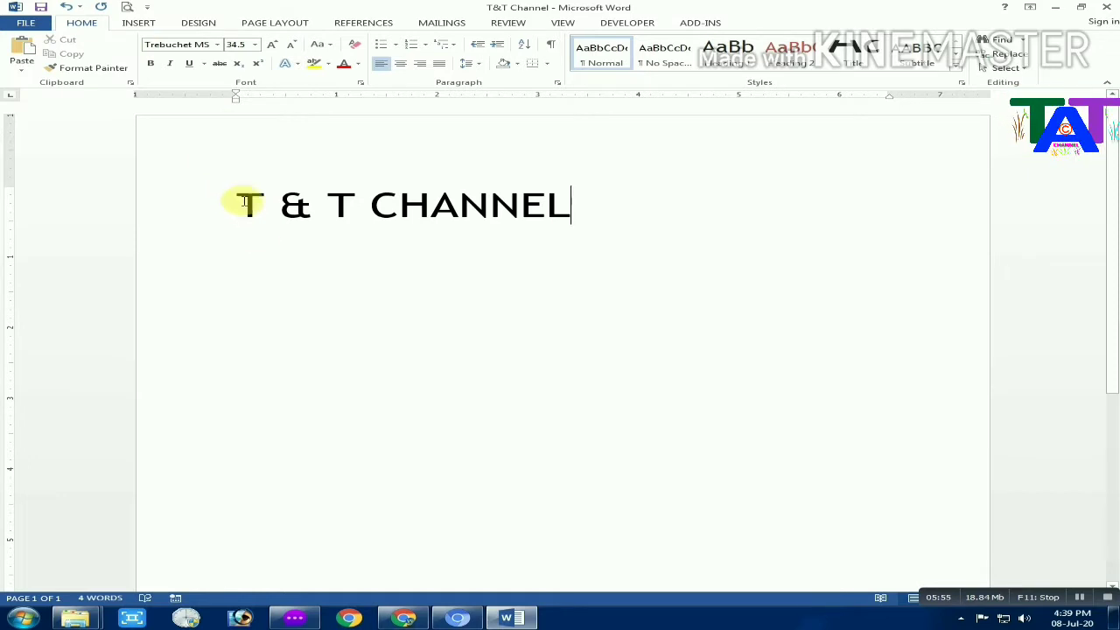
- Set the selected title to Arial Black 48 pt, growing to 72 and shrinking back to 48
{"action": "left_click_drag", "start_coordinate": [244, 199], "coordinate": [567, 208]}
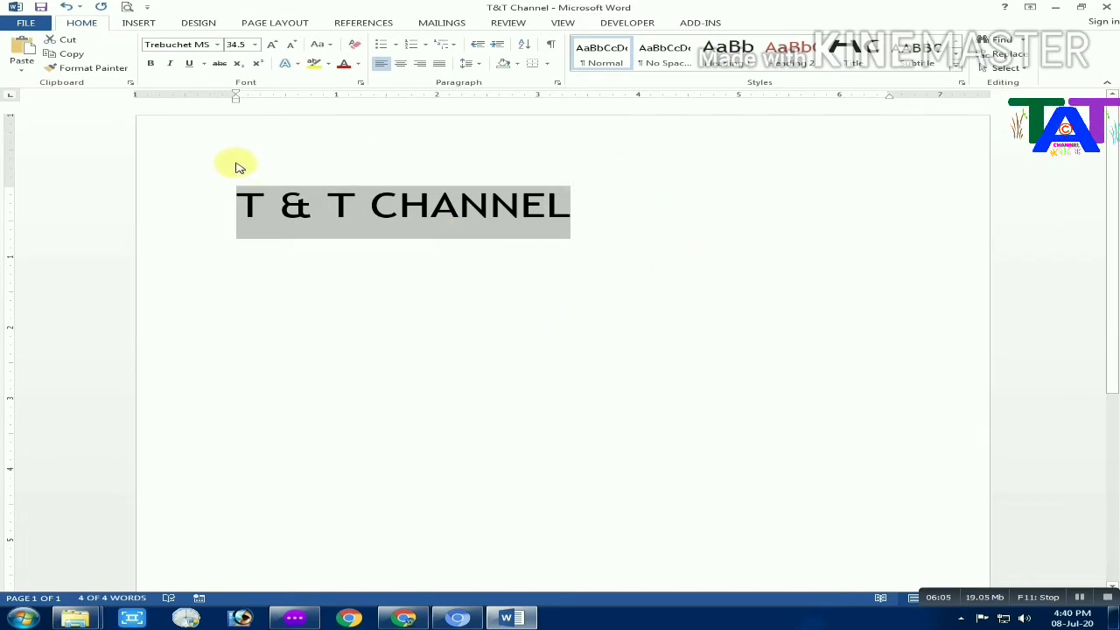
{"action": "left_click", "coordinate": [218, 46]}
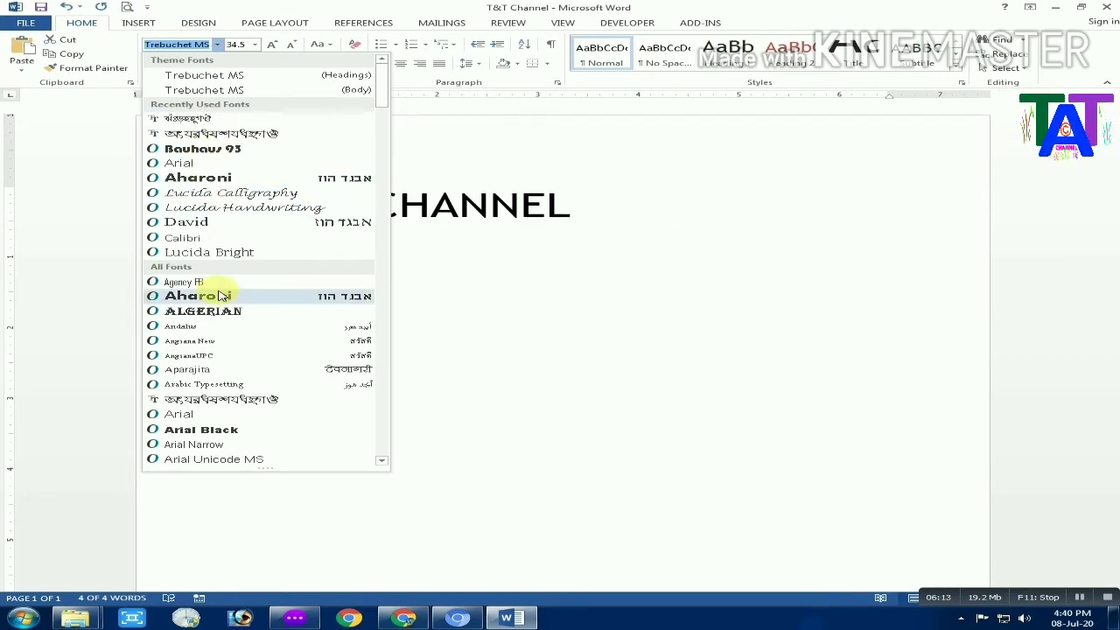
{"action": "left_click", "coordinate": [218, 429]}
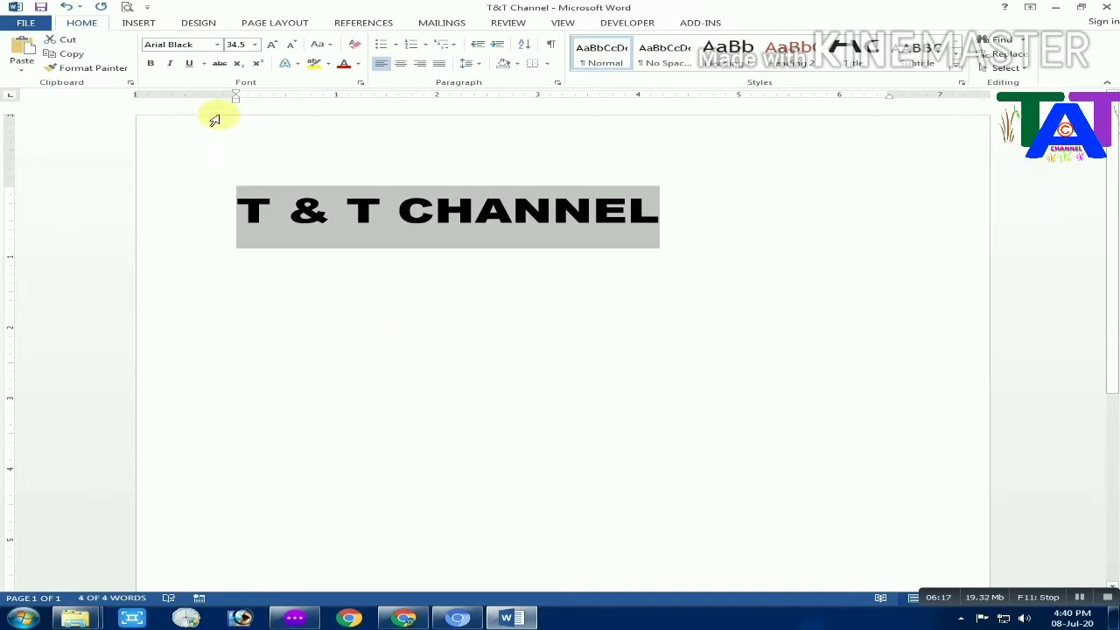
{"action": "left_click", "coordinate": [257, 45]}
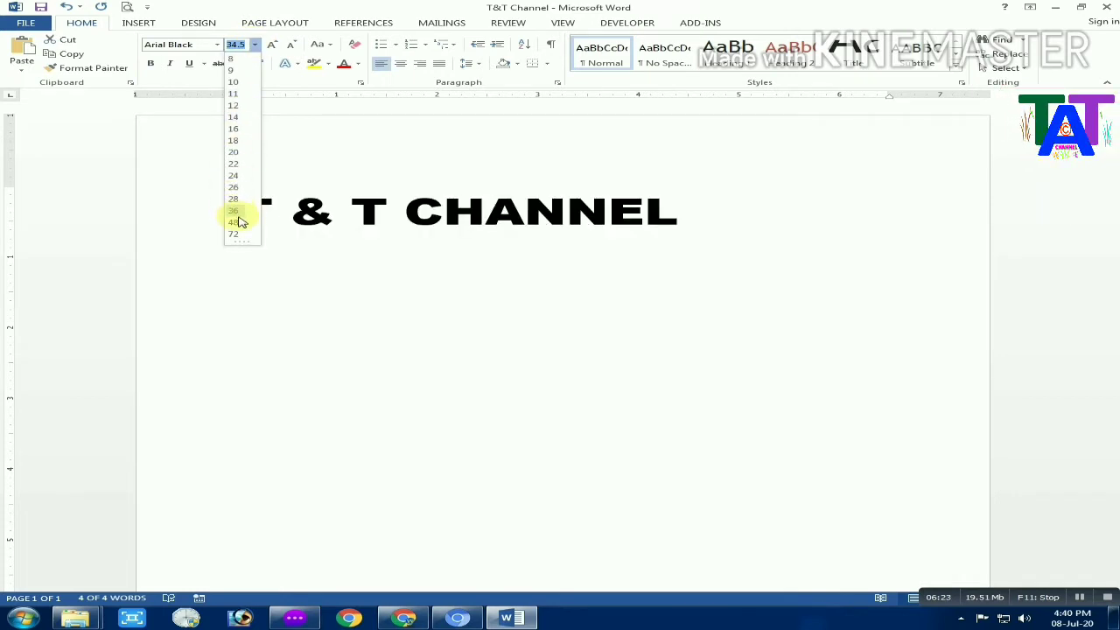
{"action": "left_click", "coordinate": [238, 221]}
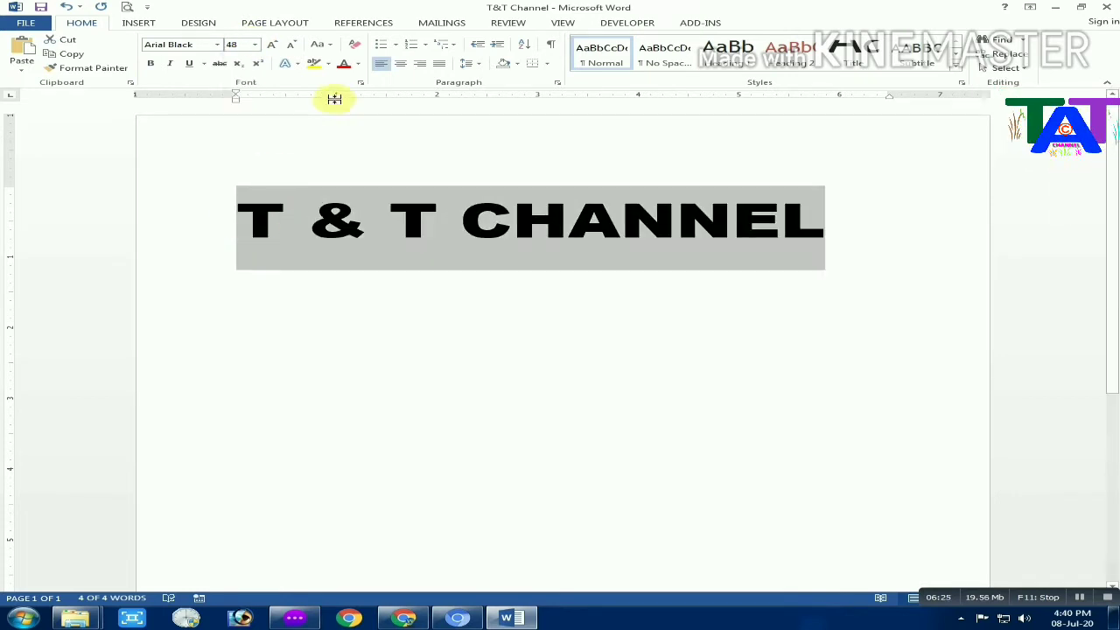
{"action": "left_click", "coordinate": [274, 46]}
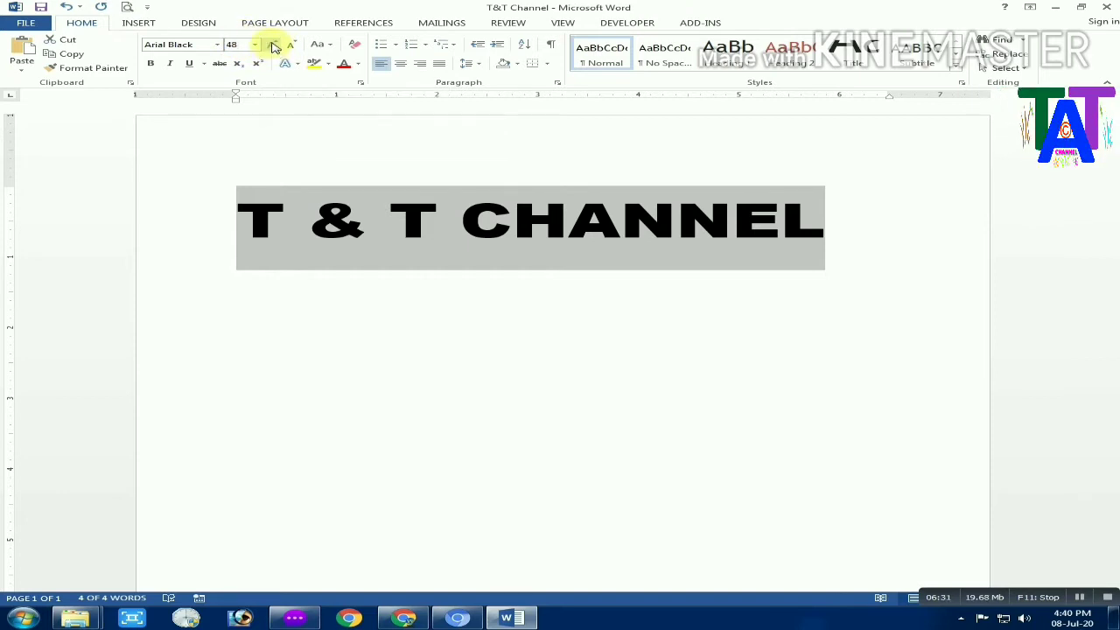
{"action": "left_click", "coordinate": [273, 46]}
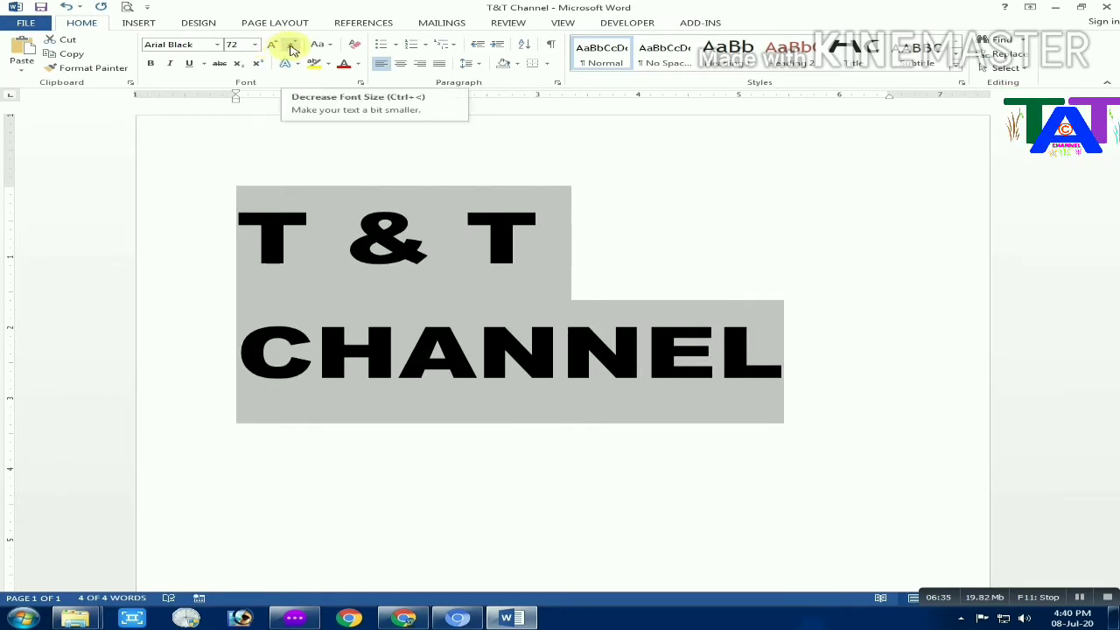
{"action": "left_click", "coordinate": [291, 48]}
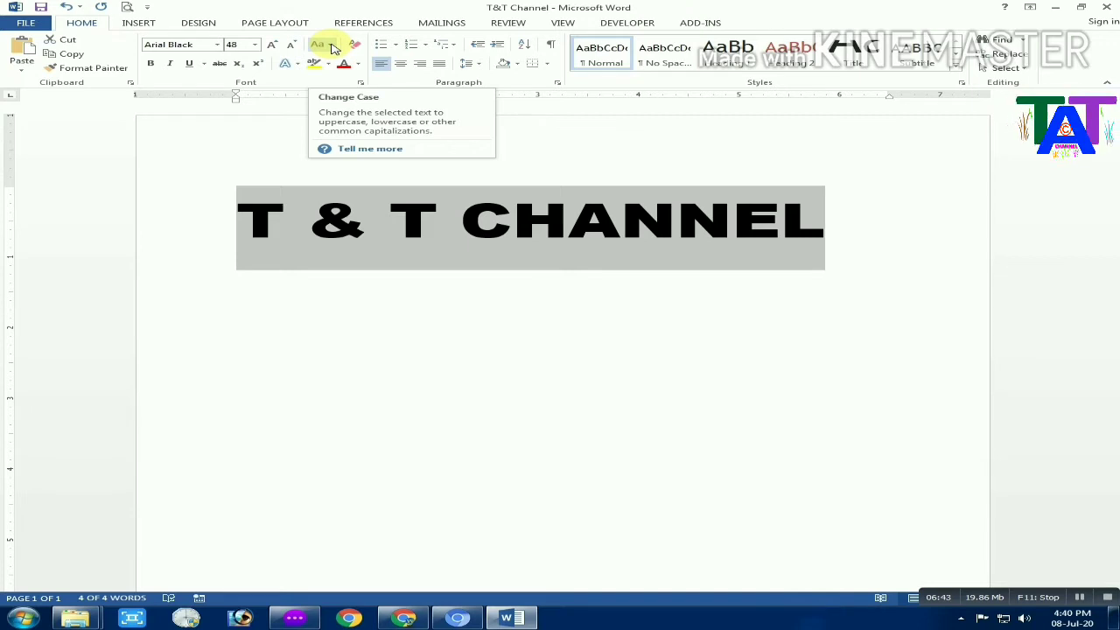
- Apply lowercase, Sentence case, then UPPERCASE to the title with Change Case
{"action": "left_click", "coordinate": [332, 48]}
{"action": "left_click", "coordinate": [367, 78]}
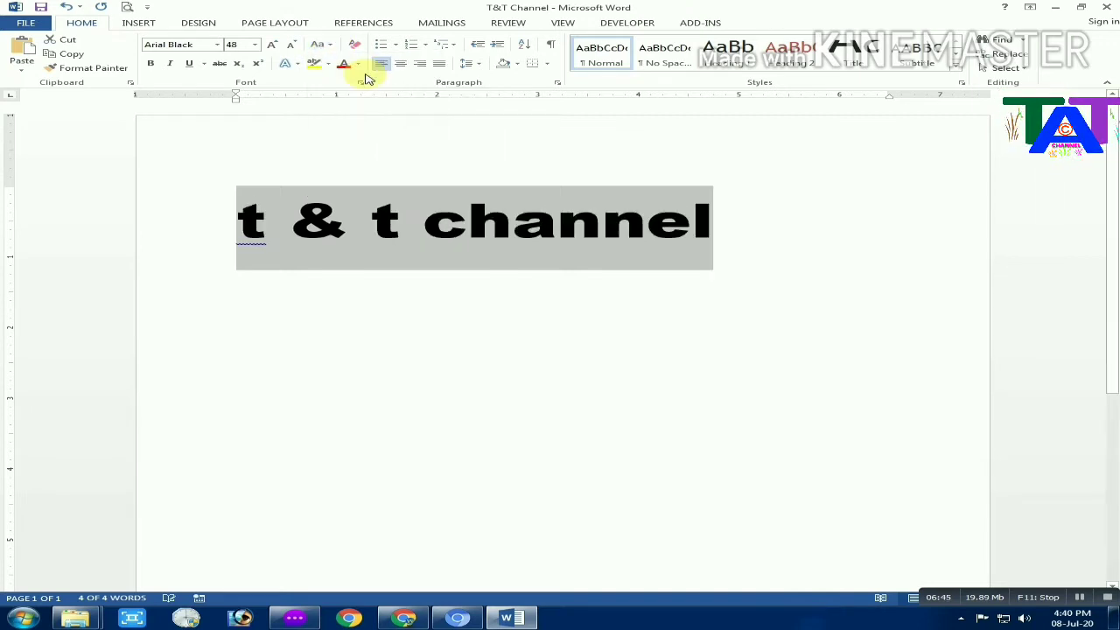
{"action": "left_click", "coordinate": [333, 48]}
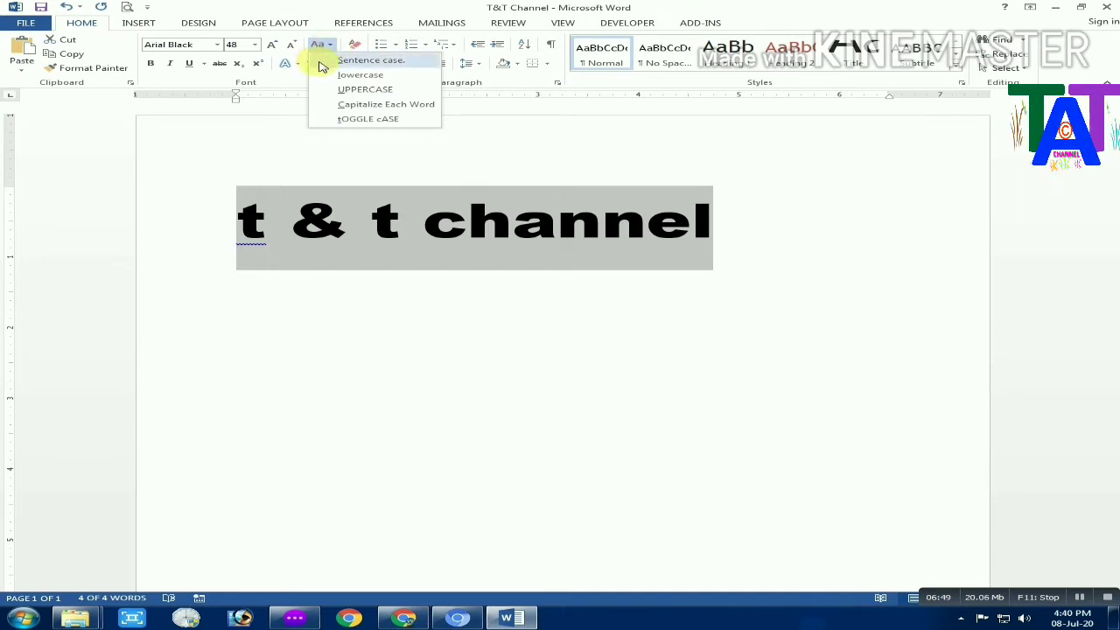
{"action": "left_click", "coordinate": [343, 61]}
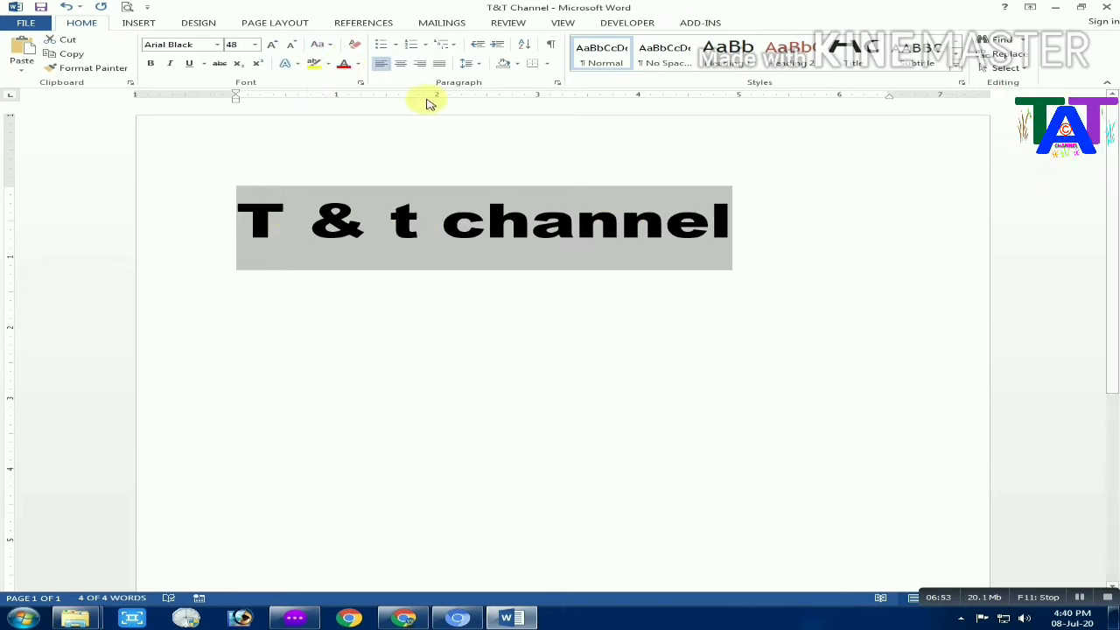
{"action": "left_click", "coordinate": [329, 47]}
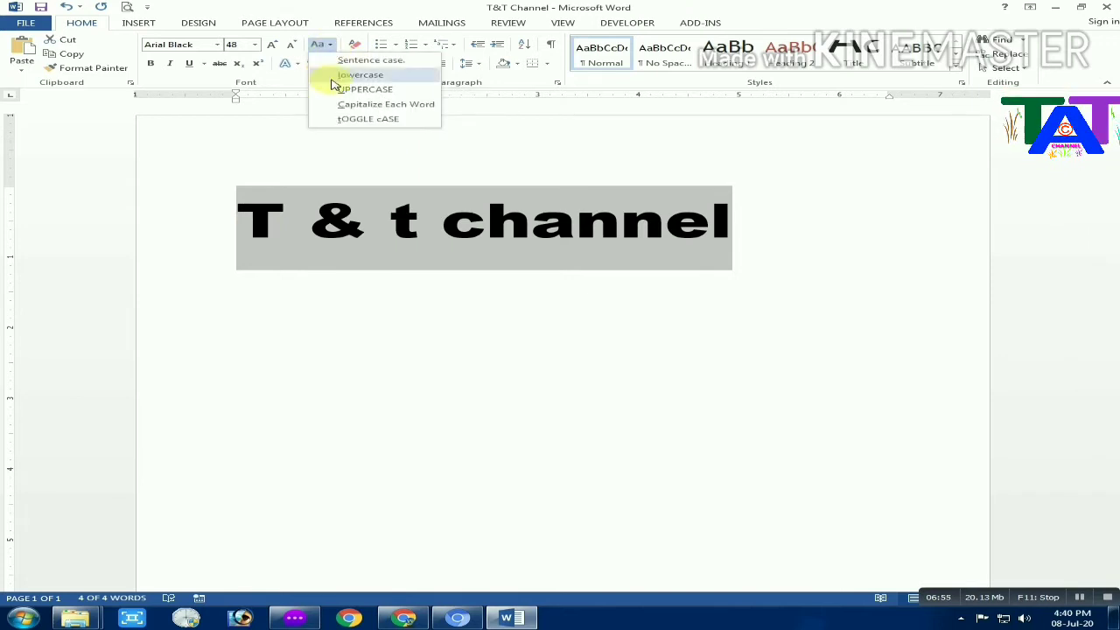
{"action": "left_click", "coordinate": [357, 91]}
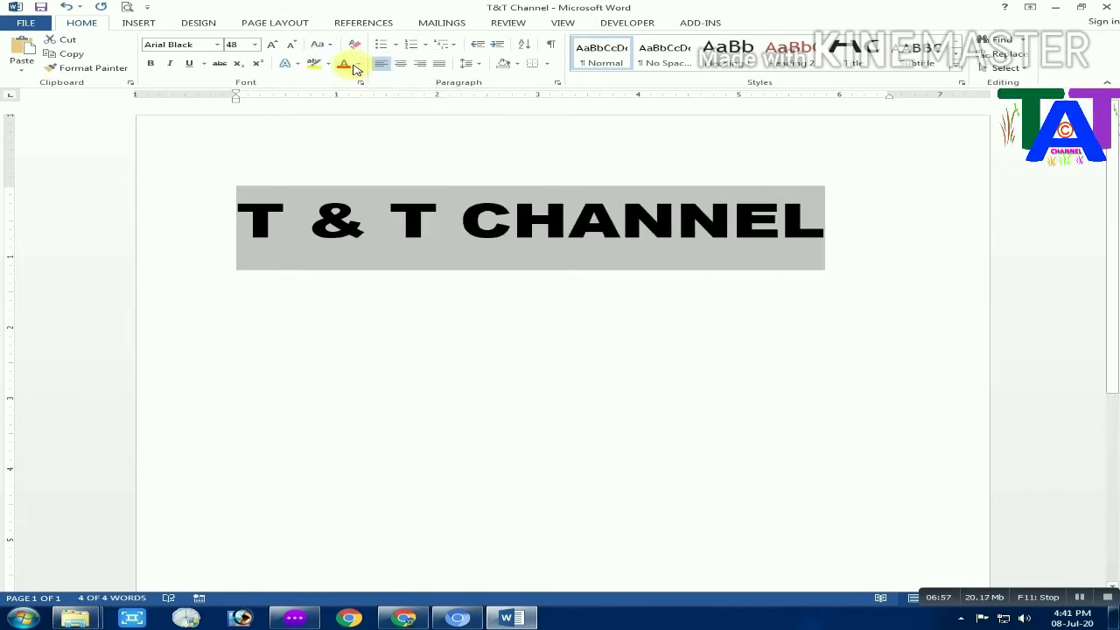
- Apply Capitalize Each Word, tOGGLE cASE, then UPPERCASE again to the title
{"action": "left_click", "coordinate": [332, 45]}
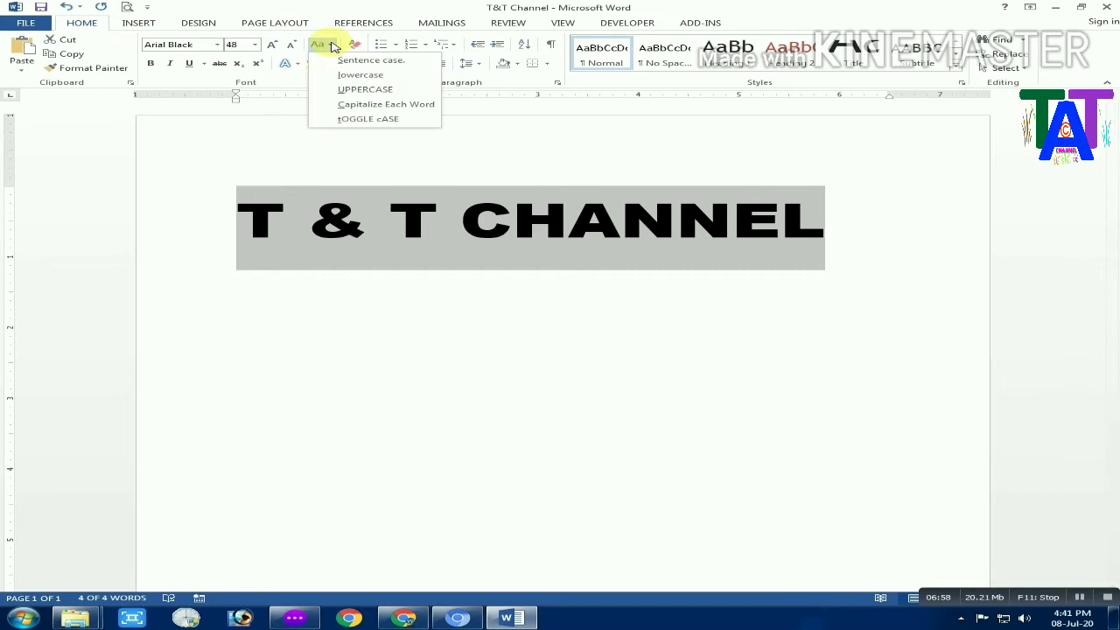
{"action": "left_click", "coordinate": [376, 104]}
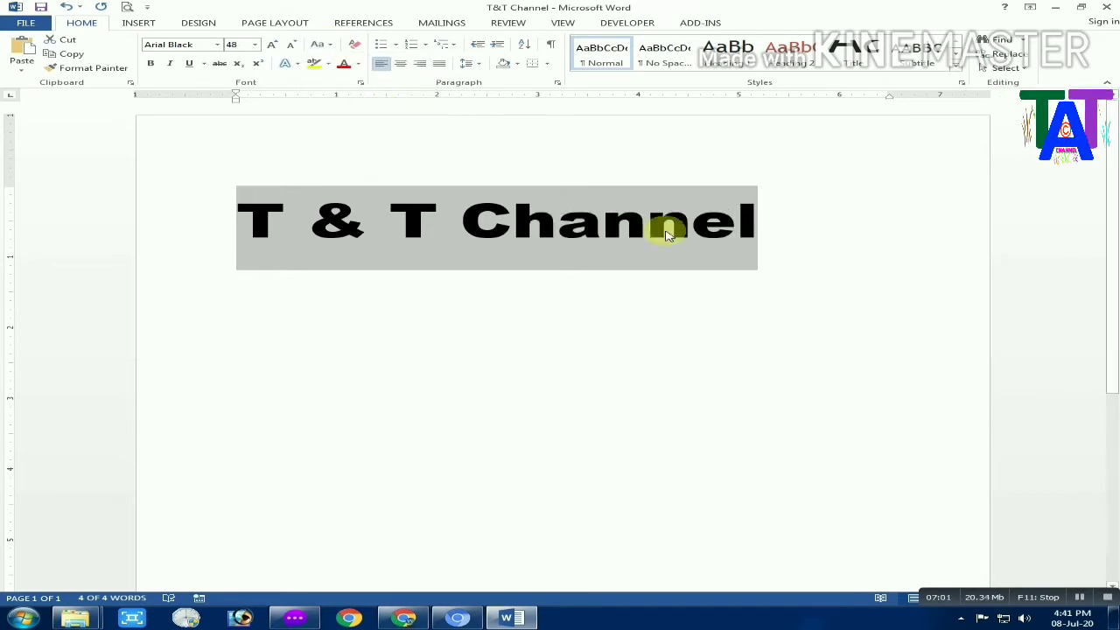
{"action": "left_click", "coordinate": [333, 48]}
{"action": "left_click", "coordinate": [361, 118]}
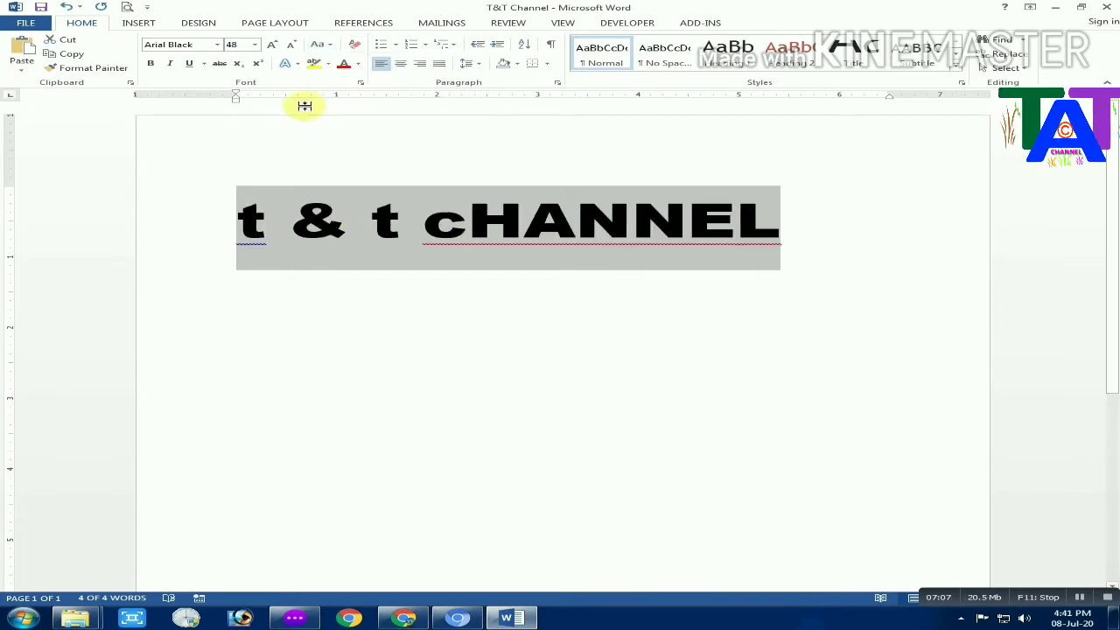
{"action": "left_click", "coordinate": [320, 45]}
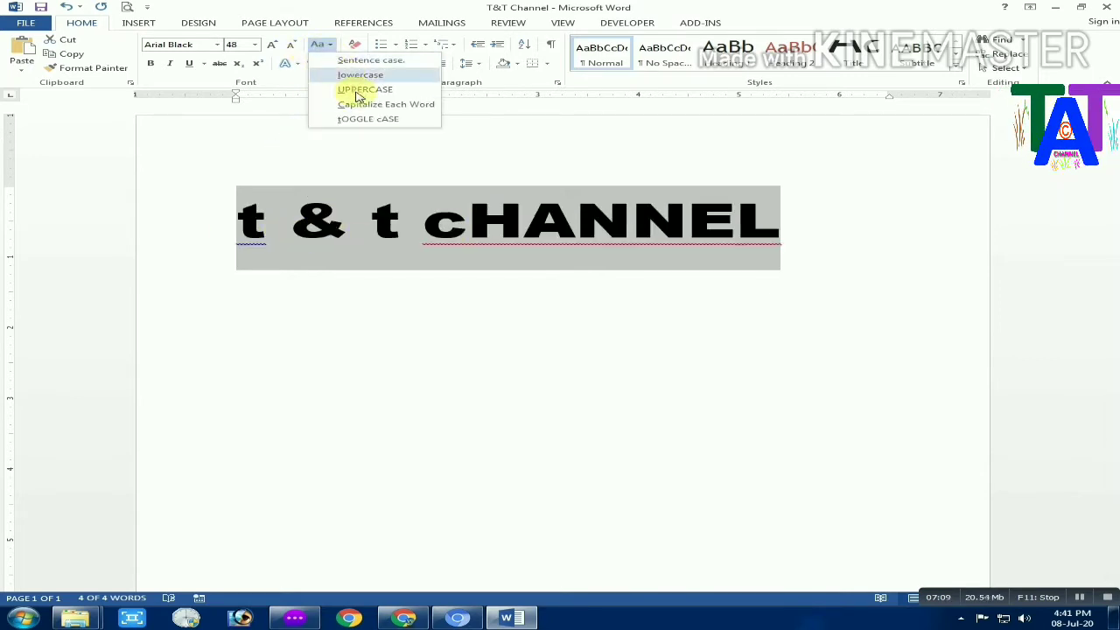
{"action": "left_click", "coordinate": [385, 91]}
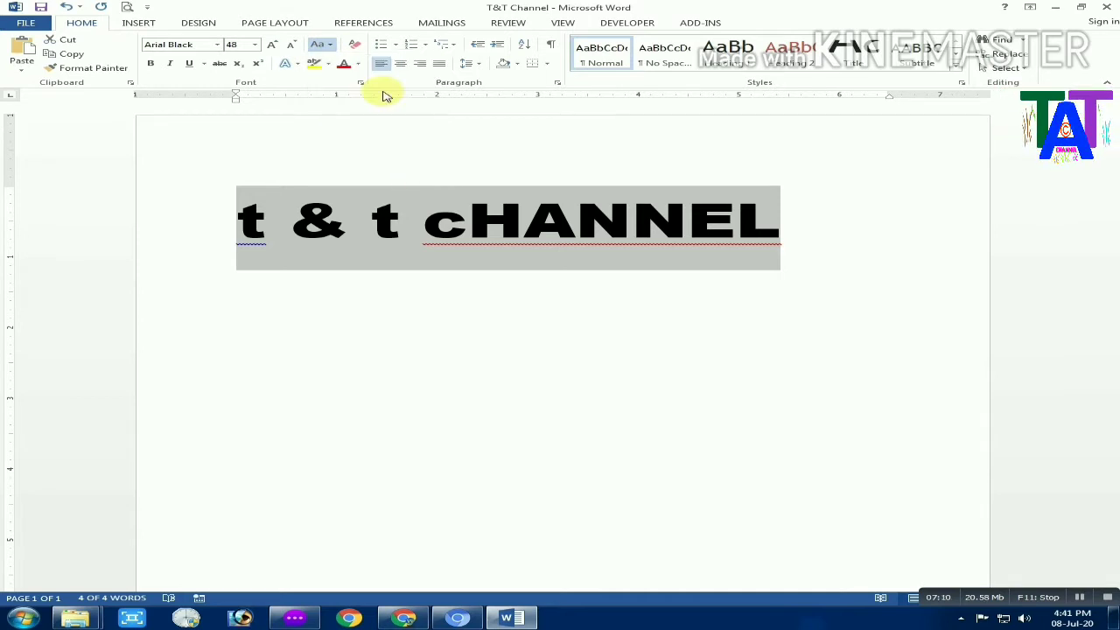
{"action": "left_click", "coordinate": [569, 223]}
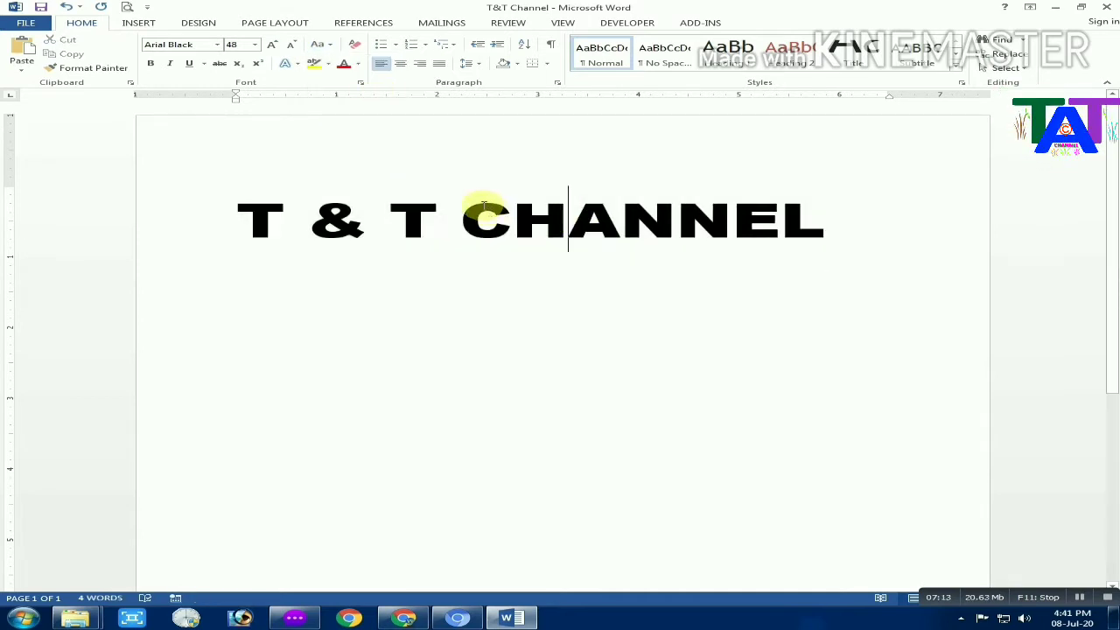
{"action": "left_click", "coordinate": [354, 48]}
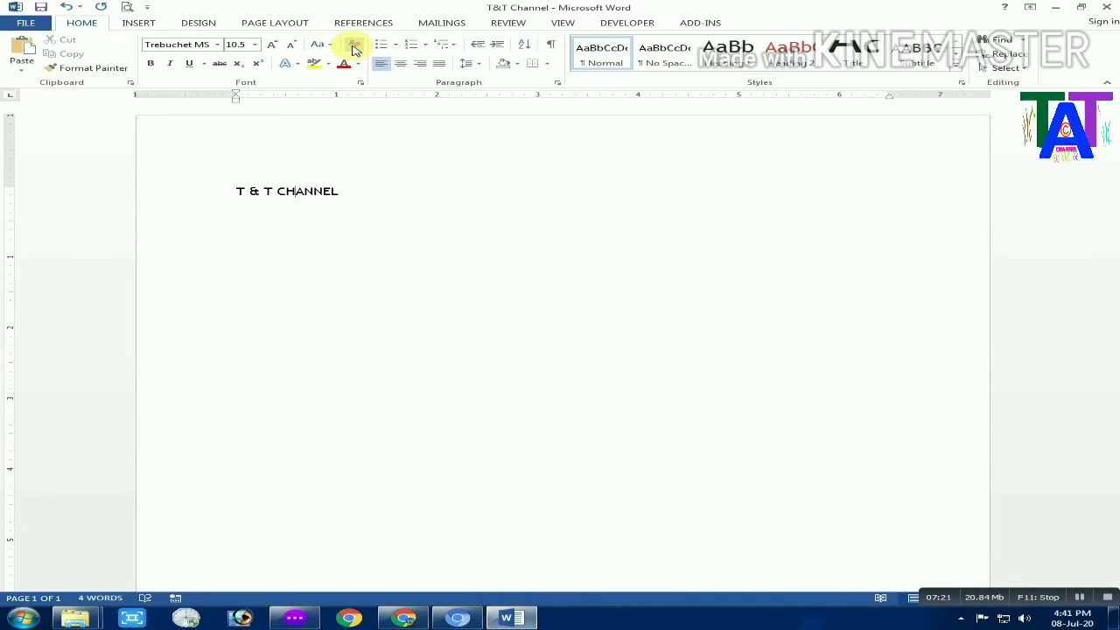
{"action": "key", "text": "ctrl+z"}
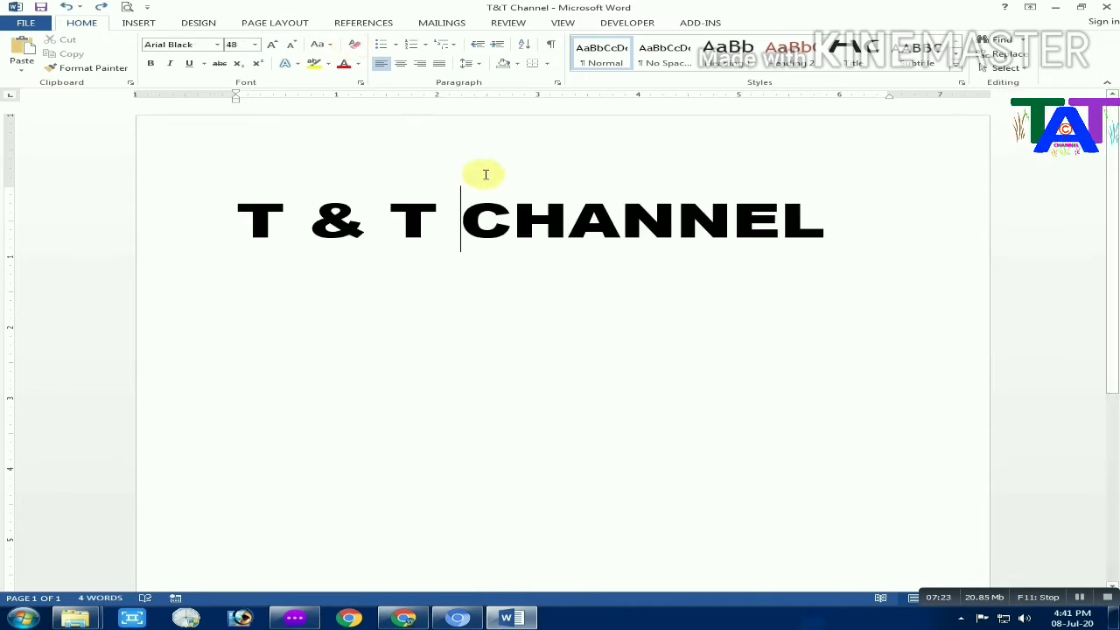
{"action": "left_click", "coordinate": [206, 207]}
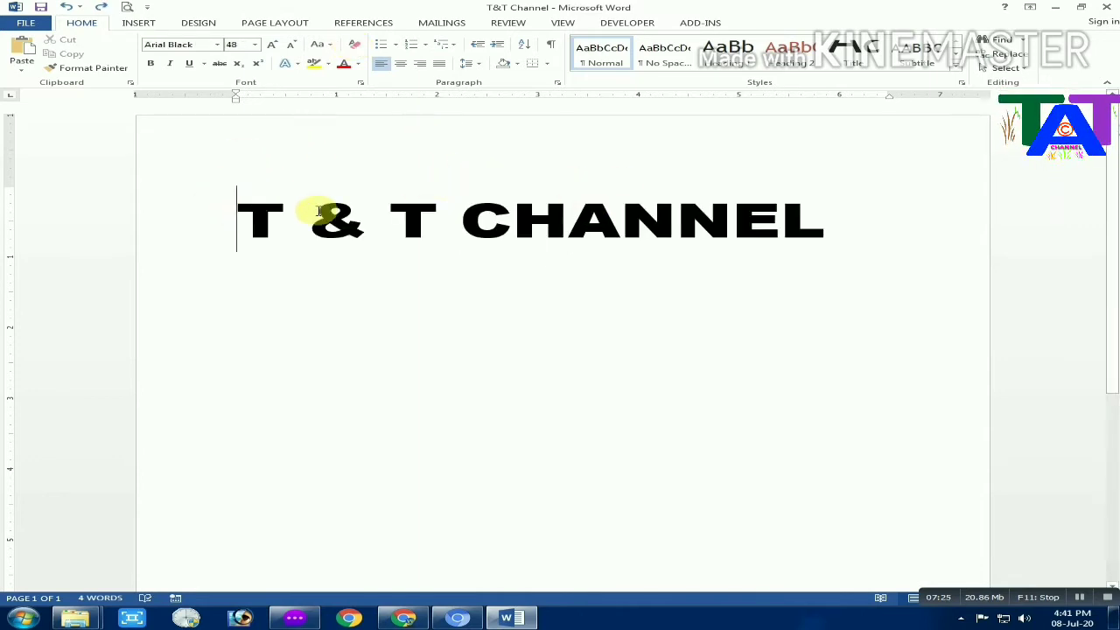
{"action": "key", "text": "ctrl+a"}
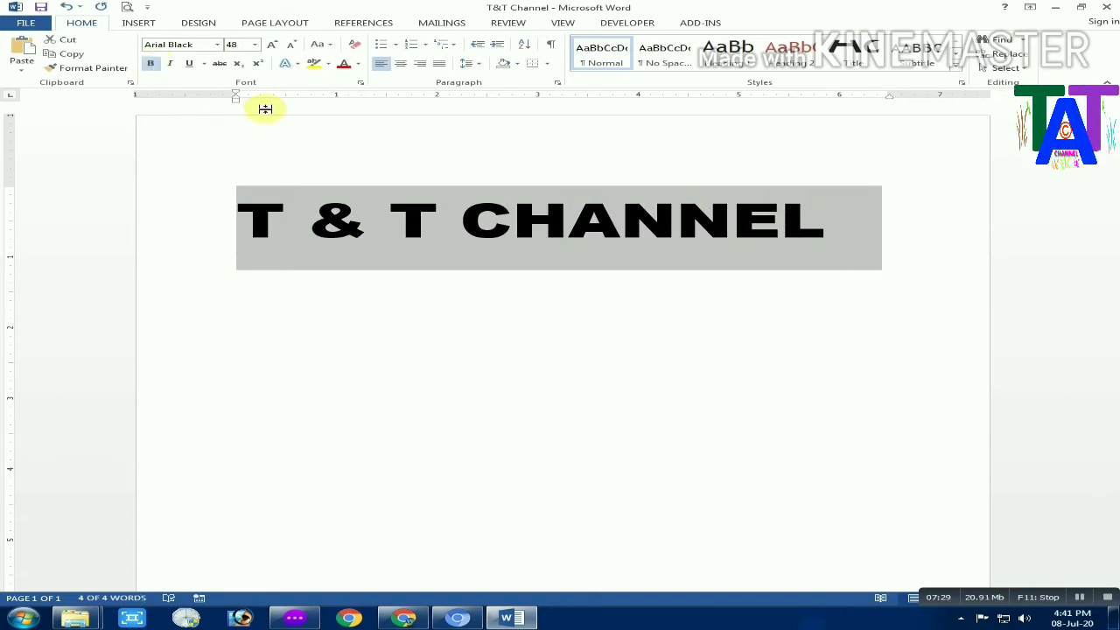
- Make the heading italic and underlined
{"action": "left_click", "coordinate": [171, 65]}
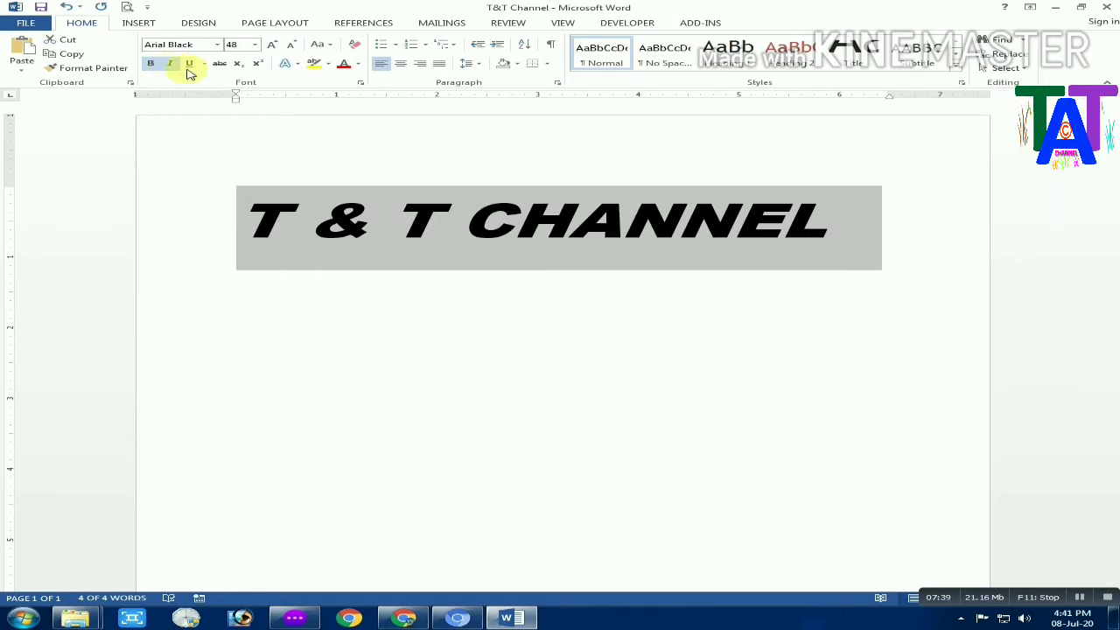
{"action": "left_click", "coordinate": [194, 67]}
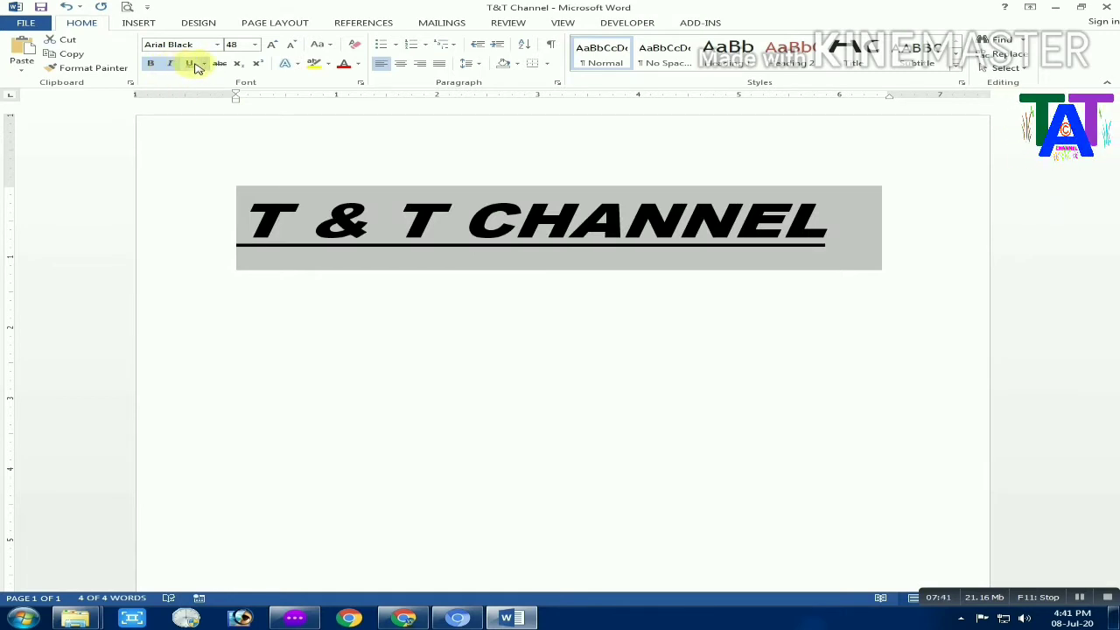
{"action": "left_click", "coordinate": [191, 68]}
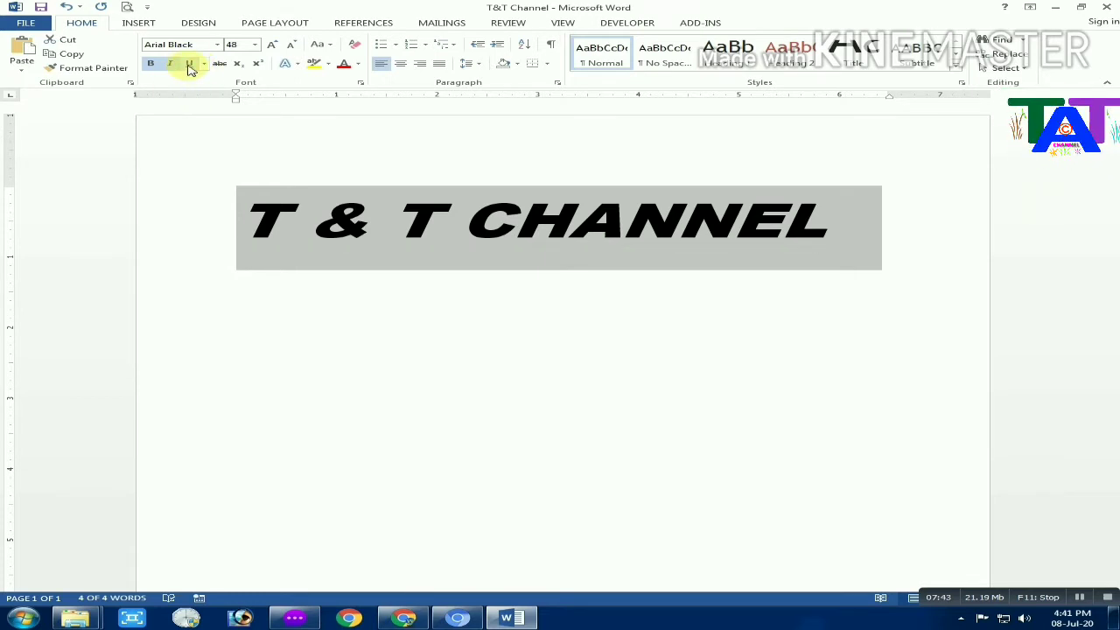
{"action": "left_click", "coordinate": [190, 68]}
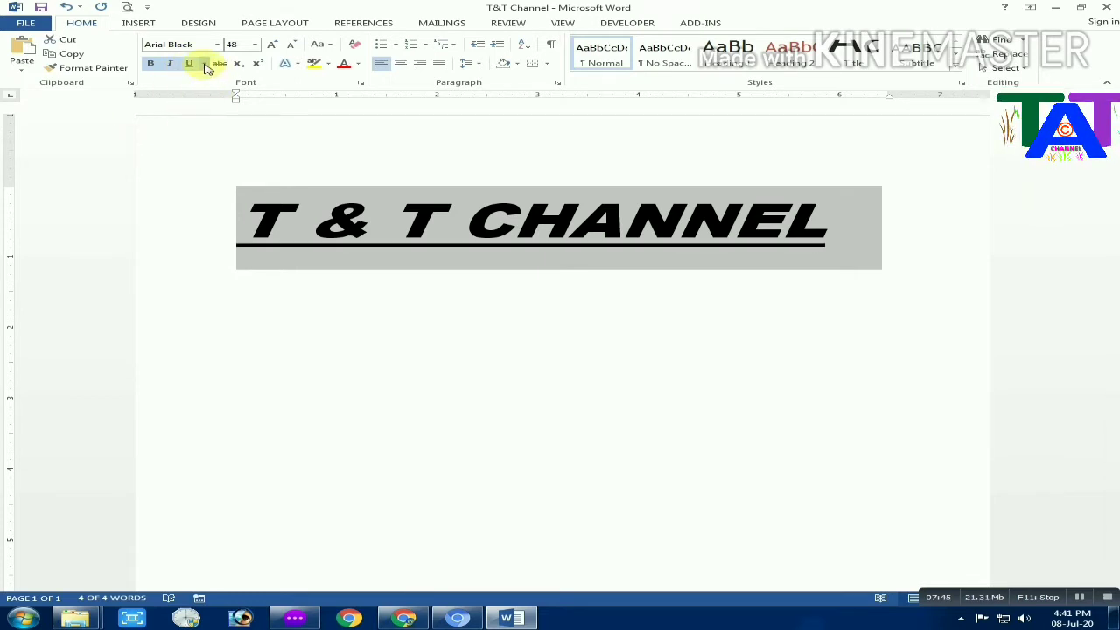
- Colour the underline dark blue-grey and switch it to a double underline
{"action": "left_click", "coordinate": [203, 64]}
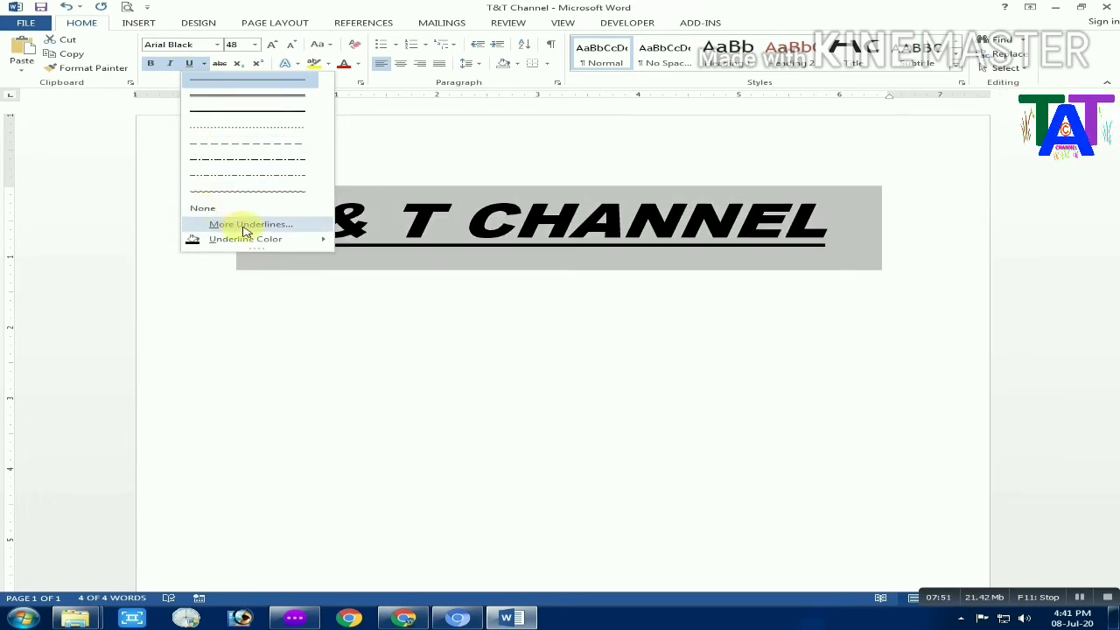
{"action": "mouse_move", "coordinate": [278, 240]}
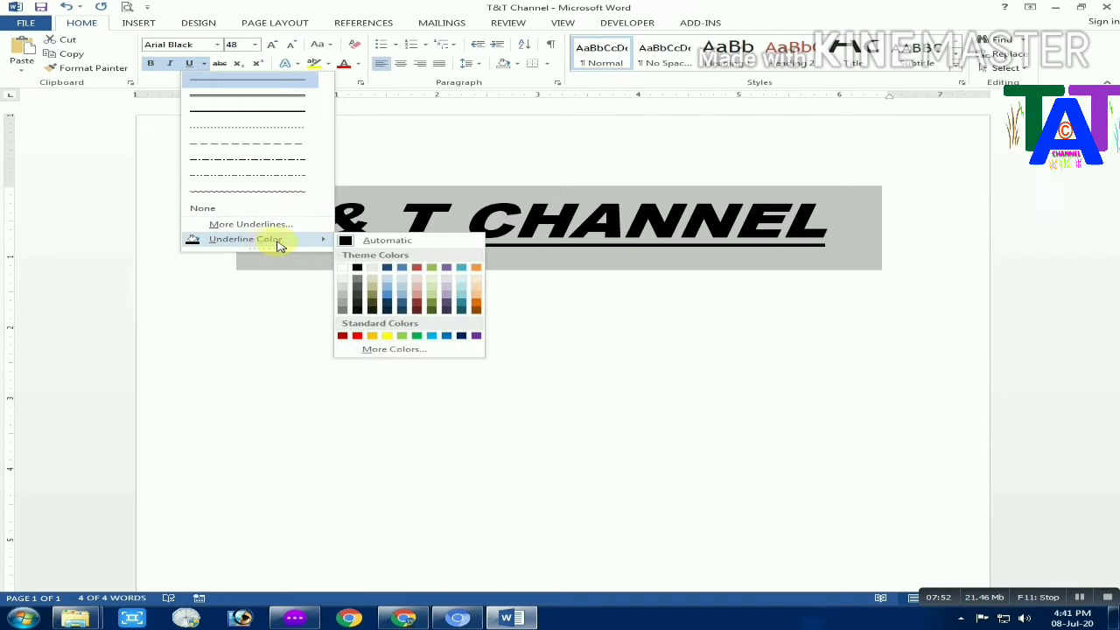
{"action": "left_click", "coordinate": [390, 299]}
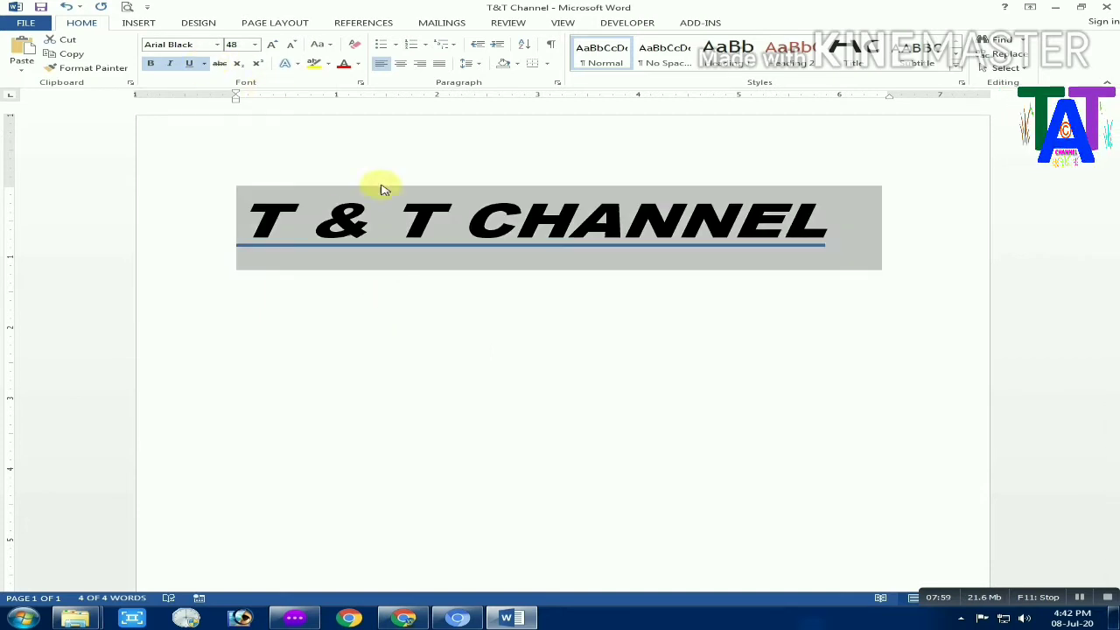
{"action": "left_click", "coordinate": [204, 63]}
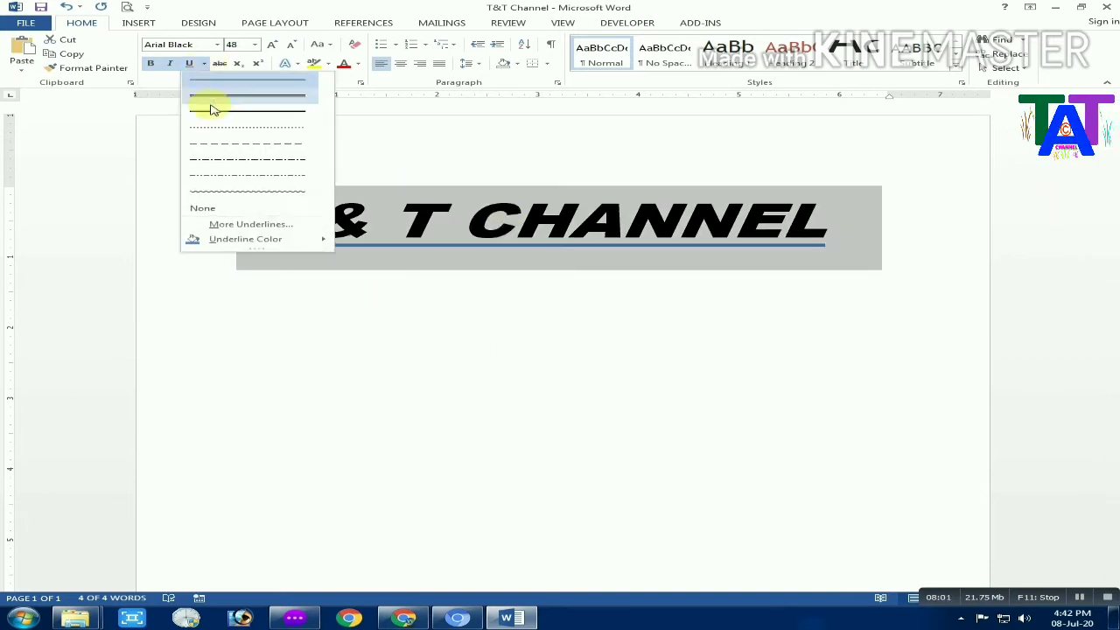
{"action": "left_click", "coordinate": [227, 96]}
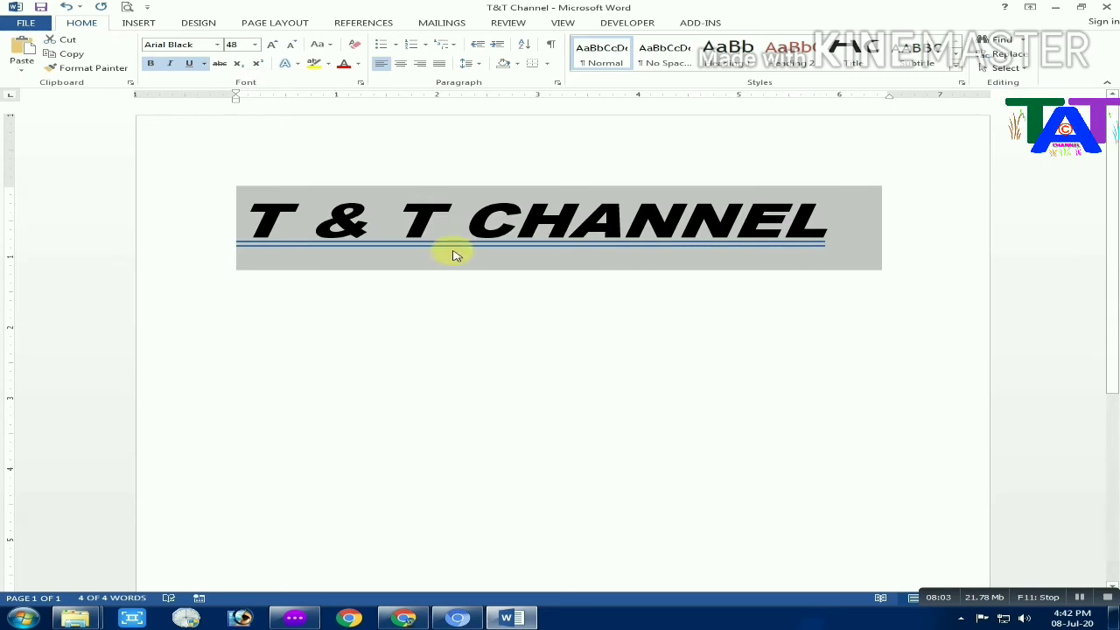
{"action": "left_click", "coordinate": [221, 64]}
{"action": "left_click", "coordinate": [220, 64]}
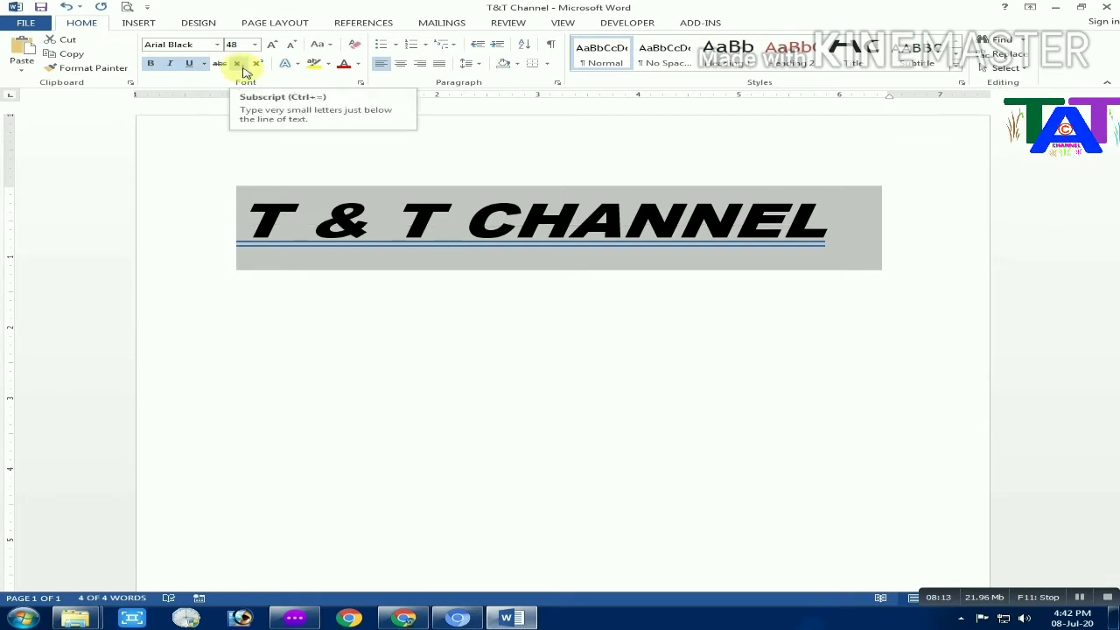
{"action": "left_click", "coordinate": [242, 69]}
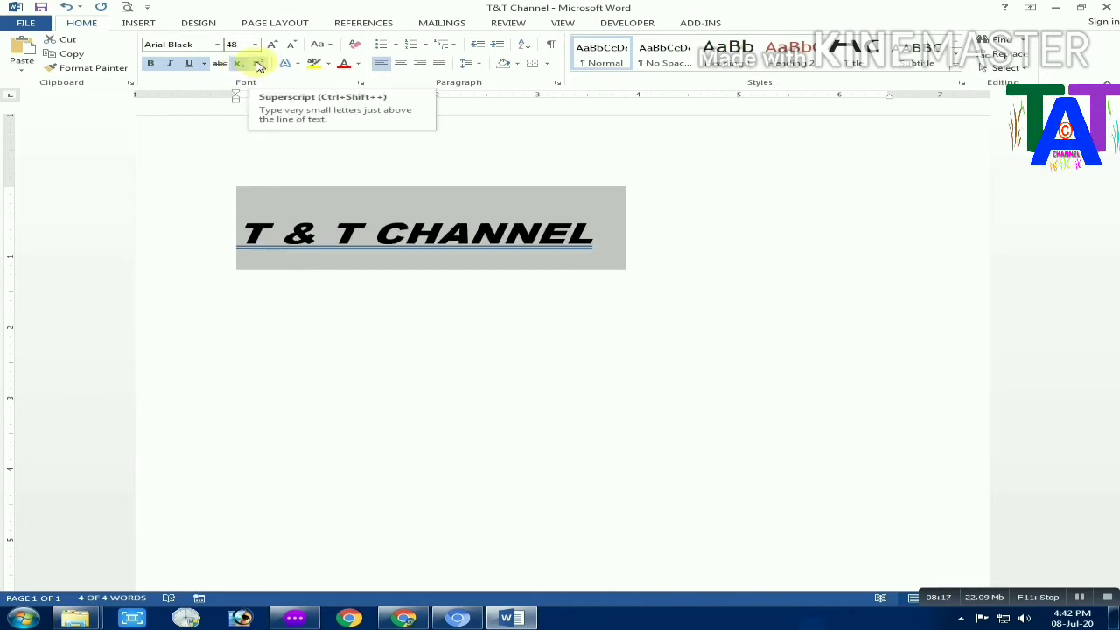
{"action": "left_click", "coordinate": [259, 67]}
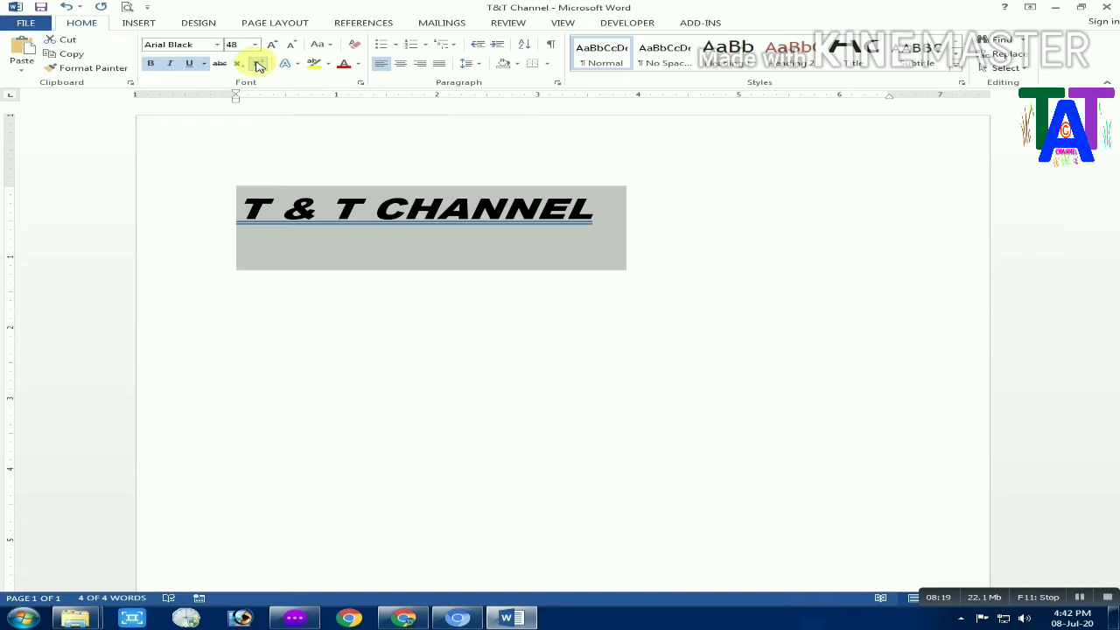
{"action": "left_click", "coordinate": [259, 66]}
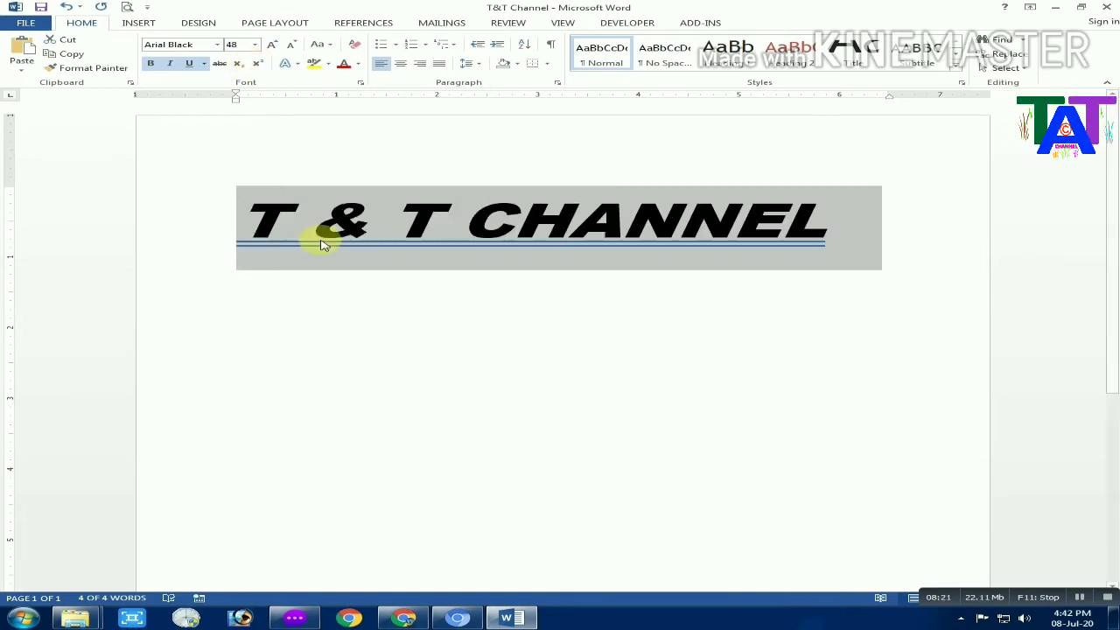
- Apply an outer shadow, then the black text-effect style with teal outline, to the title
{"action": "left_click", "coordinate": [300, 65]}
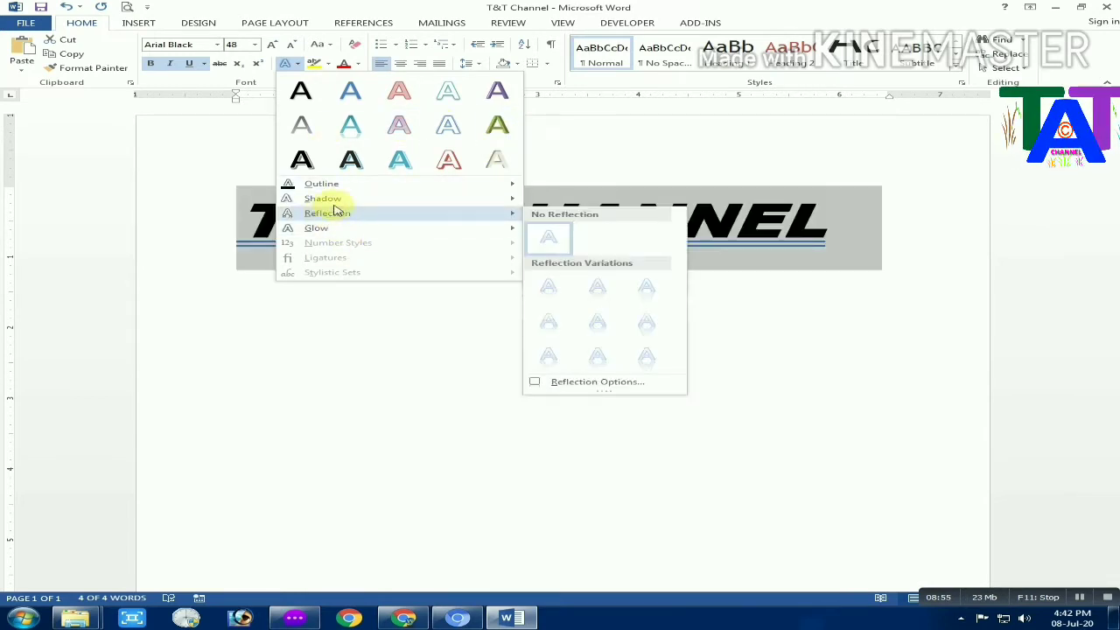
{"action": "mouse_move", "coordinate": [337, 203]}
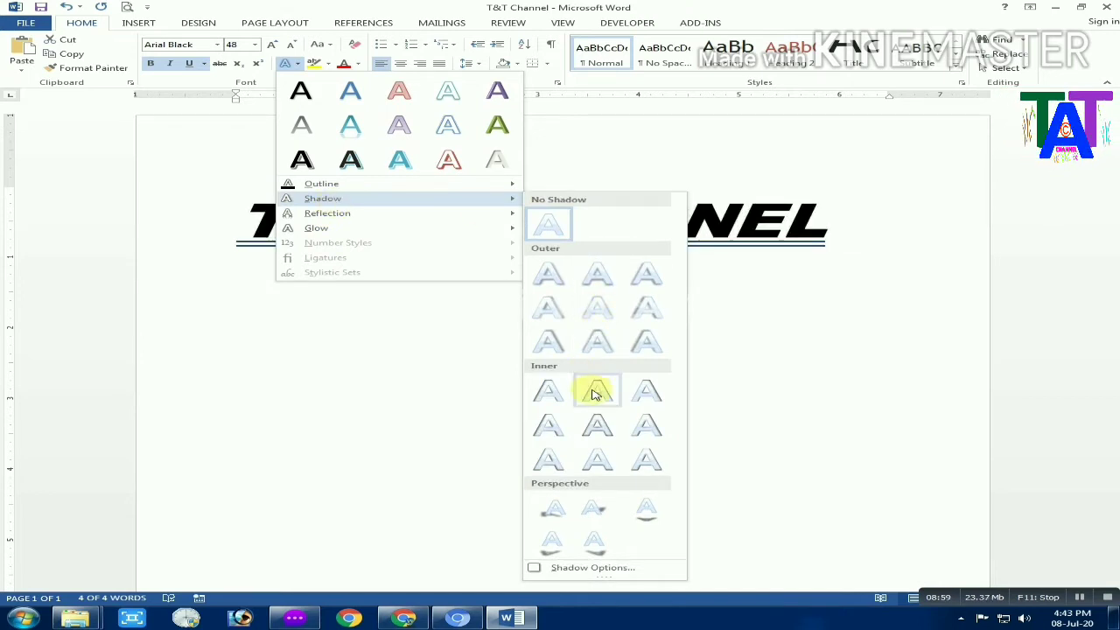
{"action": "left_click", "coordinate": [610, 350]}
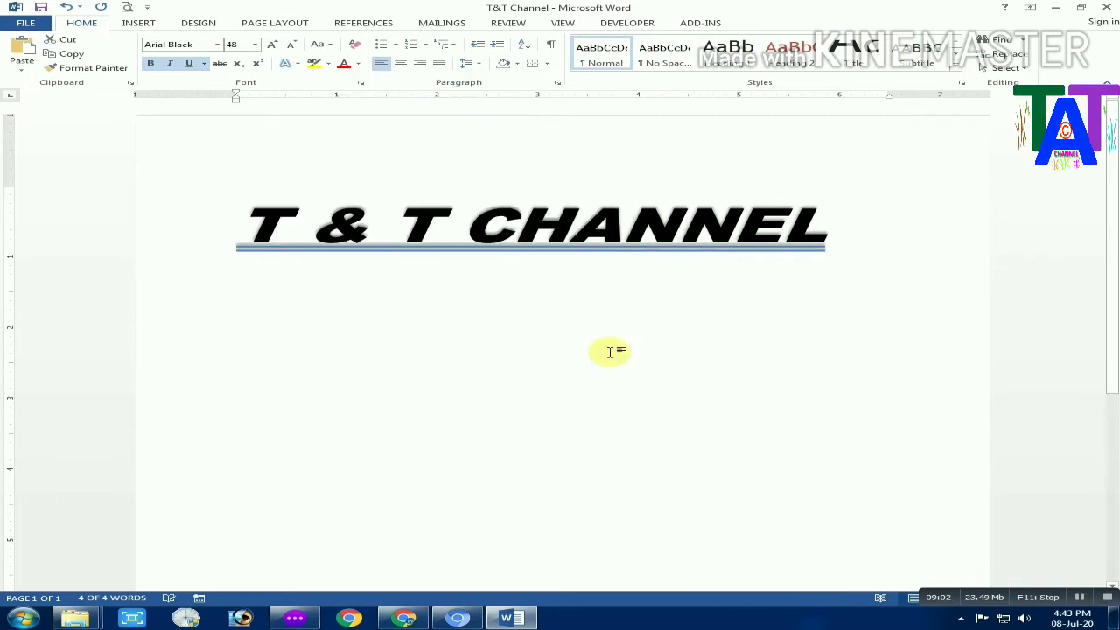
{"action": "left_click", "coordinate": [298, 64]}
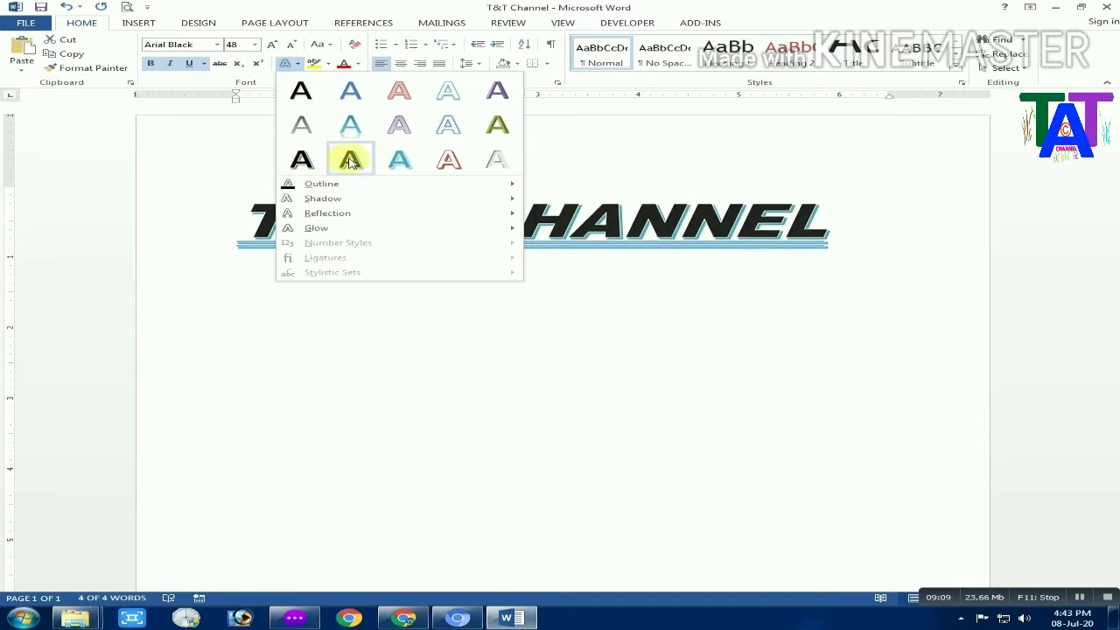
{"action": "left_click", "coordinate": [350, 161]}
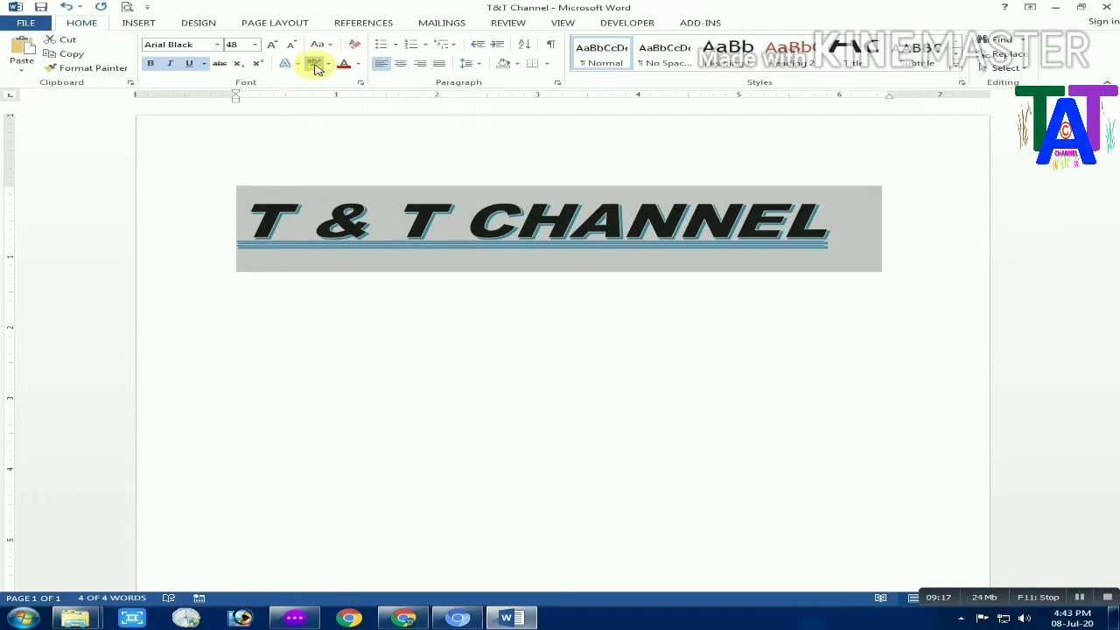
- Put a black text highlight behind the T & T CHANNEL heading, replacing the first highlight colour
{"action": "left_click", "coordinate": [317, 69]}
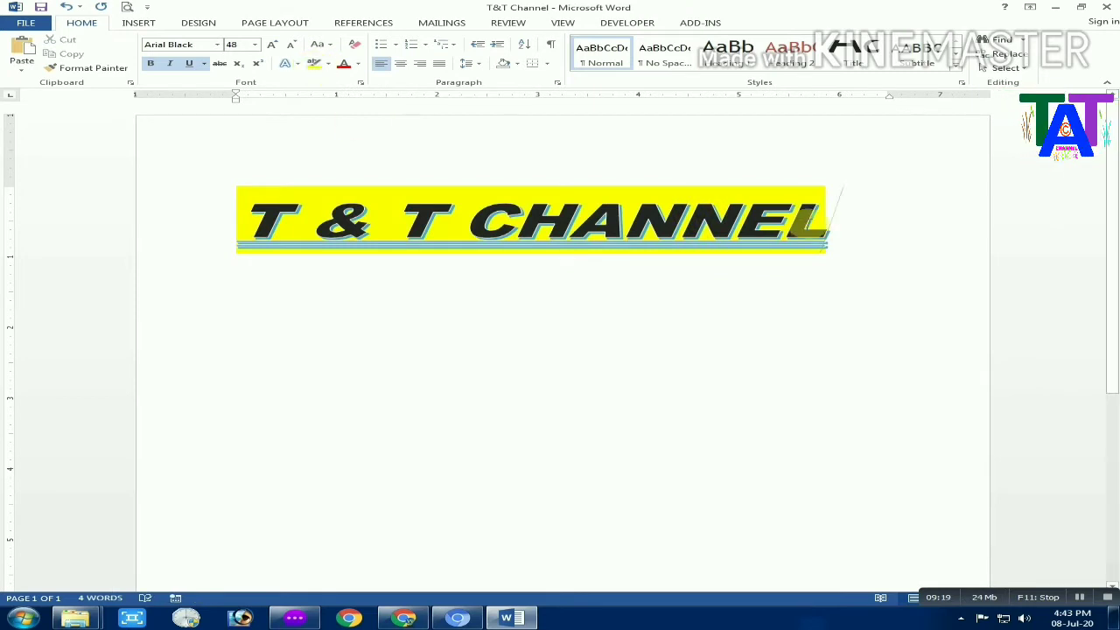
{"action": "left_click", "coordinate": [137, 200]}
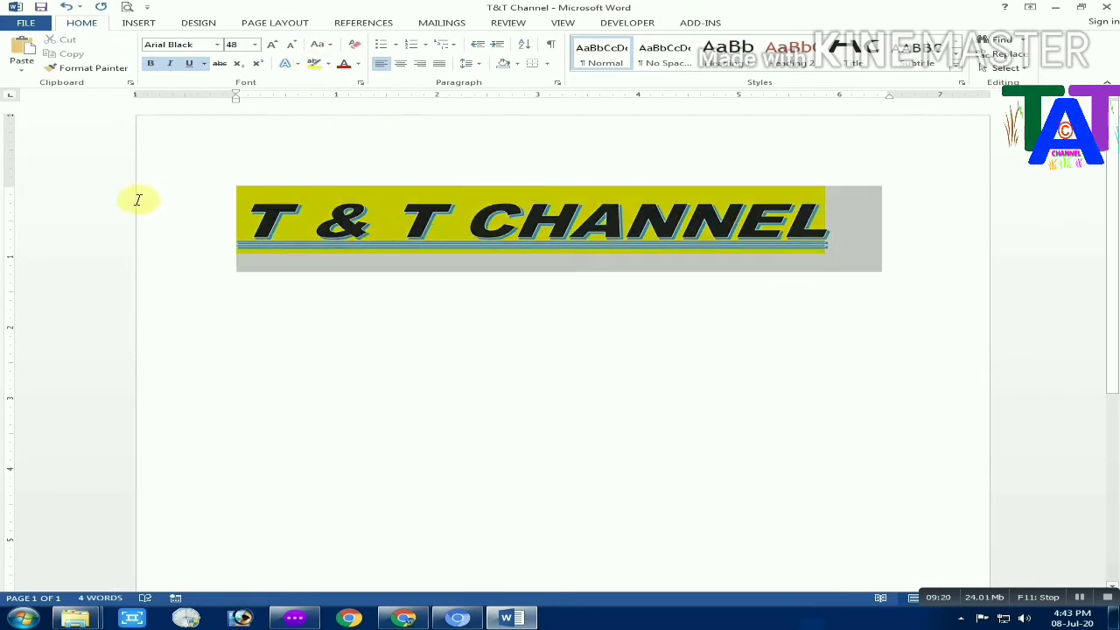
{"action": "left_click", "coordinate": [328, 64]}
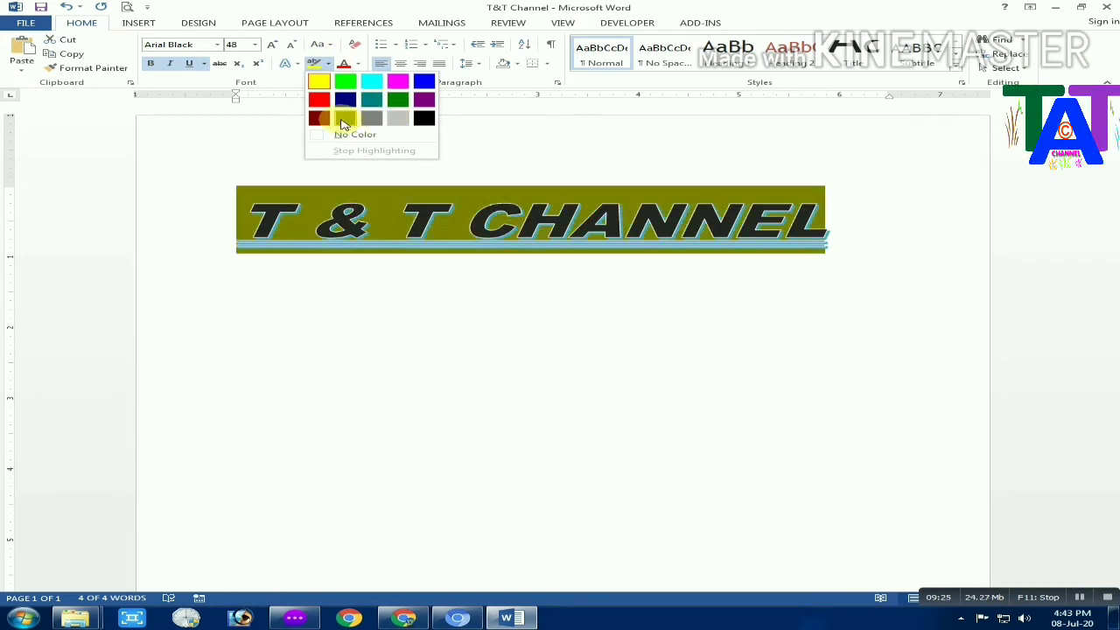
{"action": "left_click", "coordinate": [423, 119]}
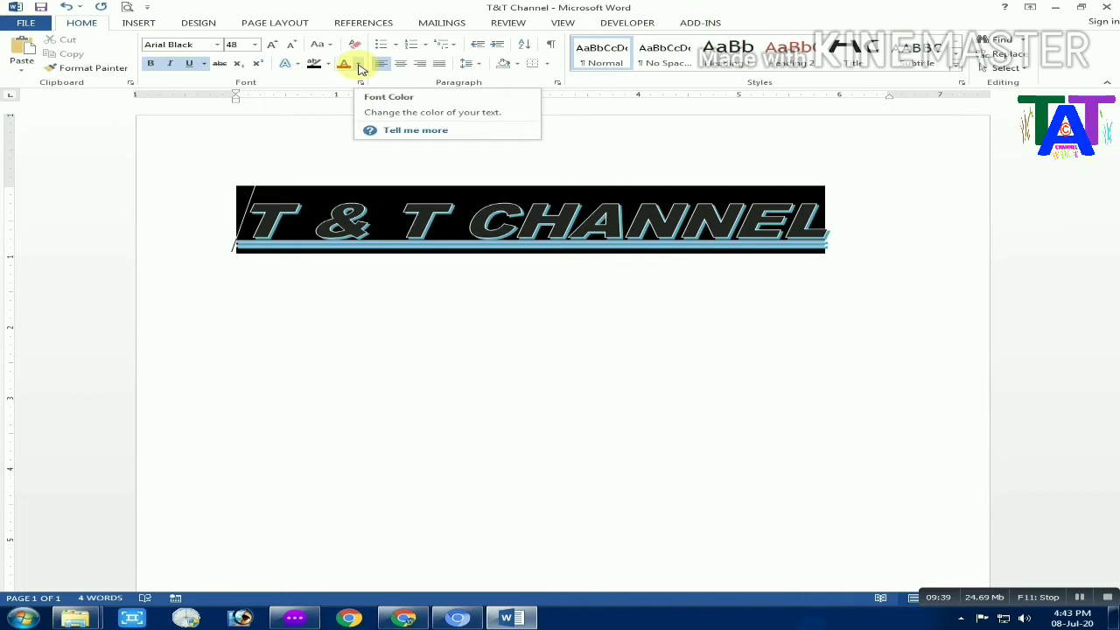
- Colour the T & T CHANNEL heading text green after briefly trying dark orange, then reselect it
{"action": "left_click_drag", "start_coordinate": [262, 208], "coordinate": [829, 213]}
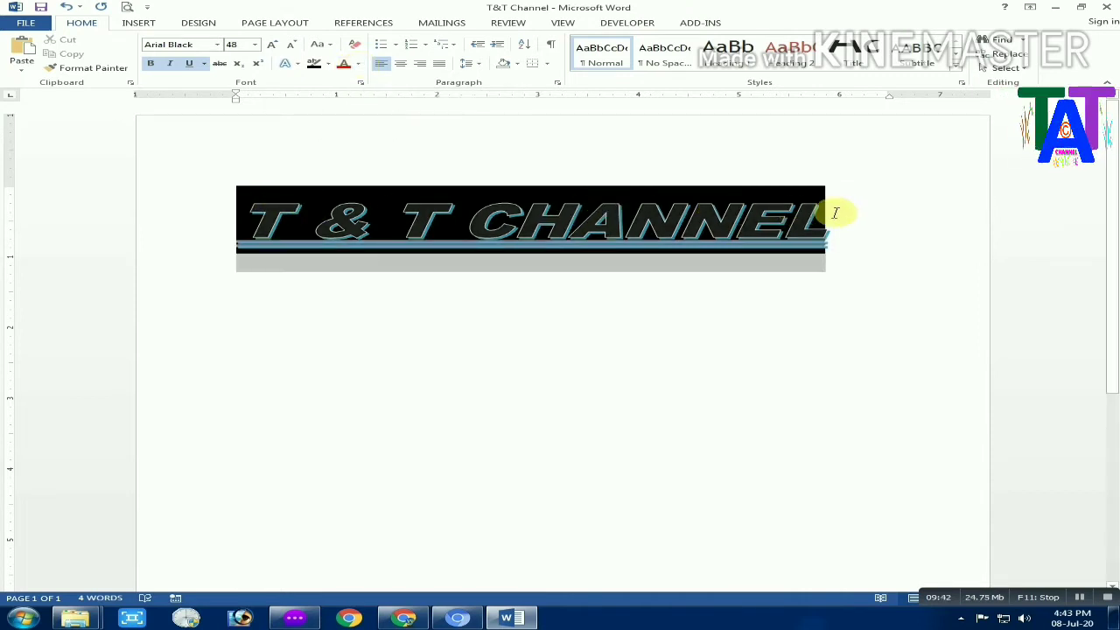
{"action": "left_click", "coordinate": [357, 64]}
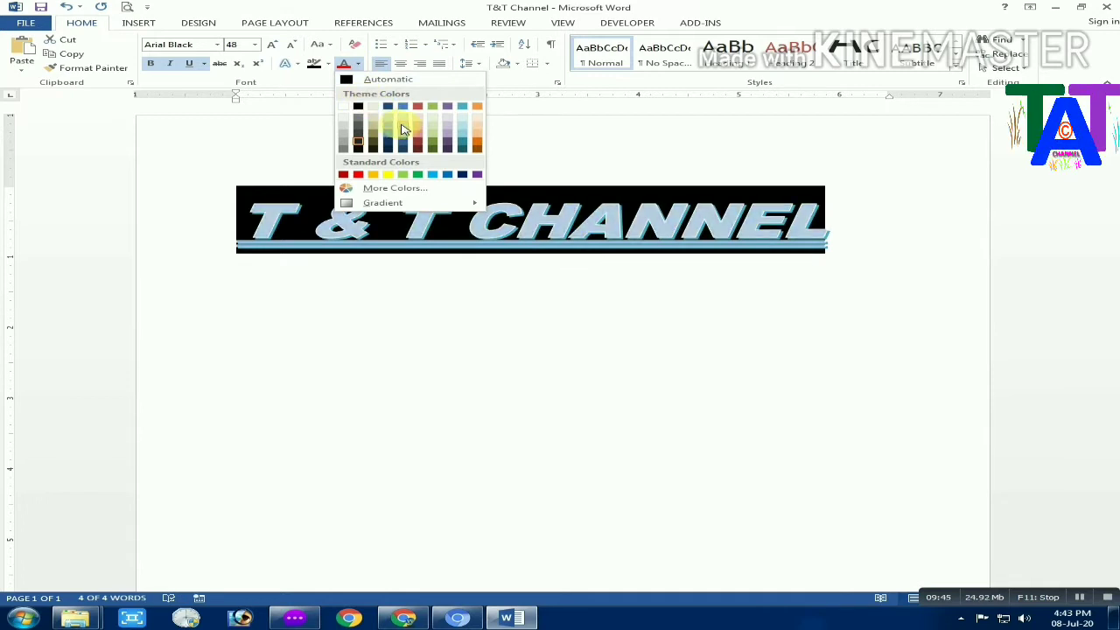
{"action": "left_click", "coordinate": [477, 144]}
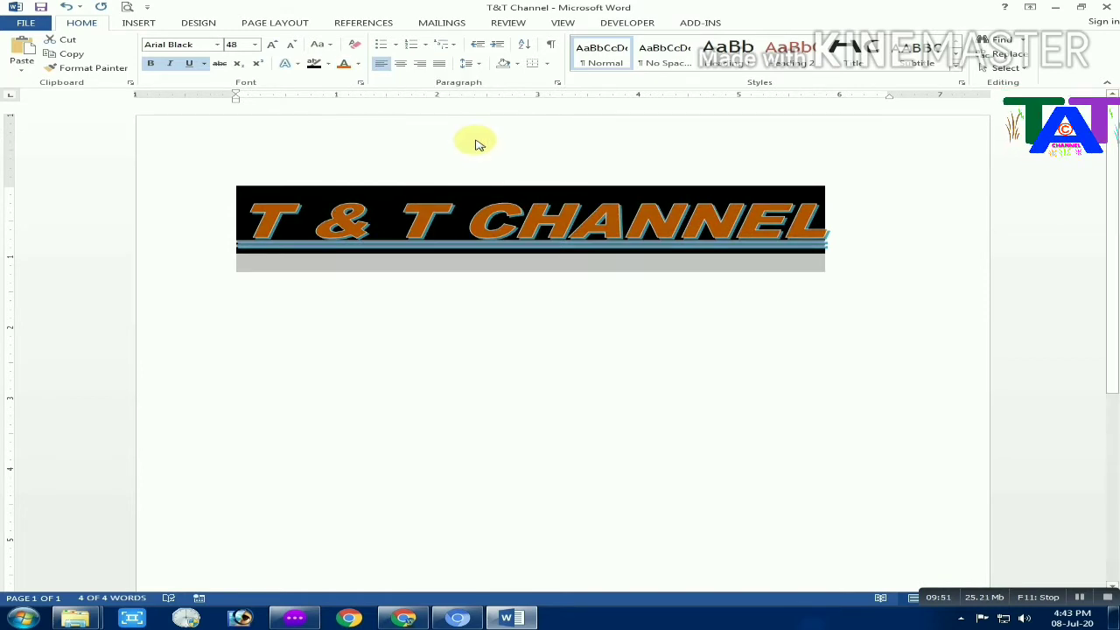
{"action": "left_click", "coordinate": [357, 64]}
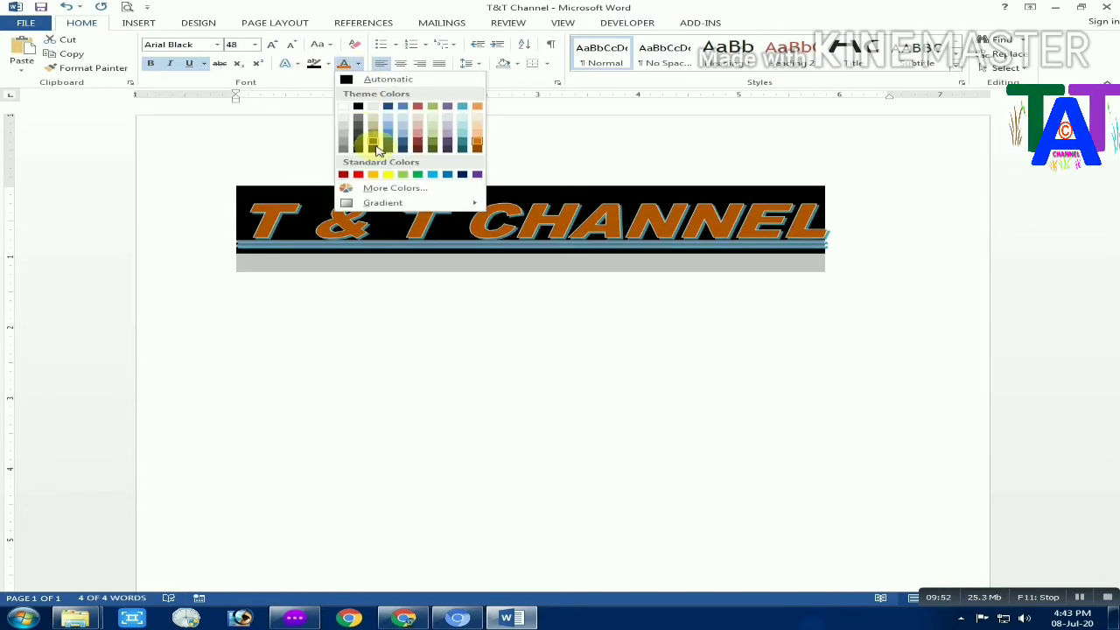
{"action": "left_click", "coordinate": [418, 175]}
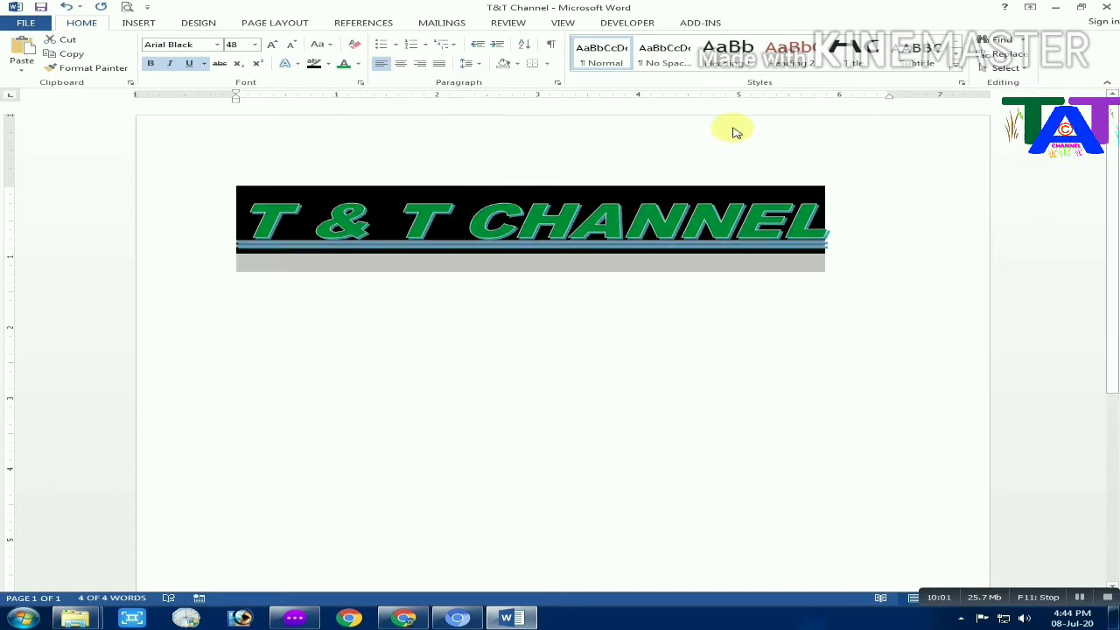
{"action": "left_click", "coordinate": [695, 238]}
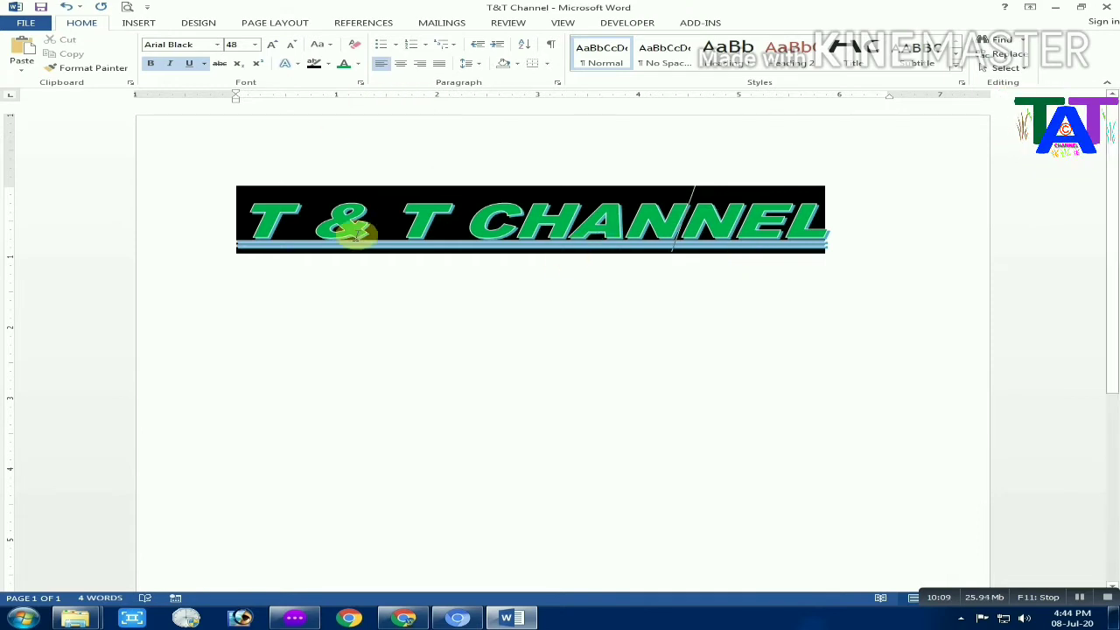
{"action": "left_click_drag", "start_coordinate": [236, 210], "coordinate": [864, 202]}
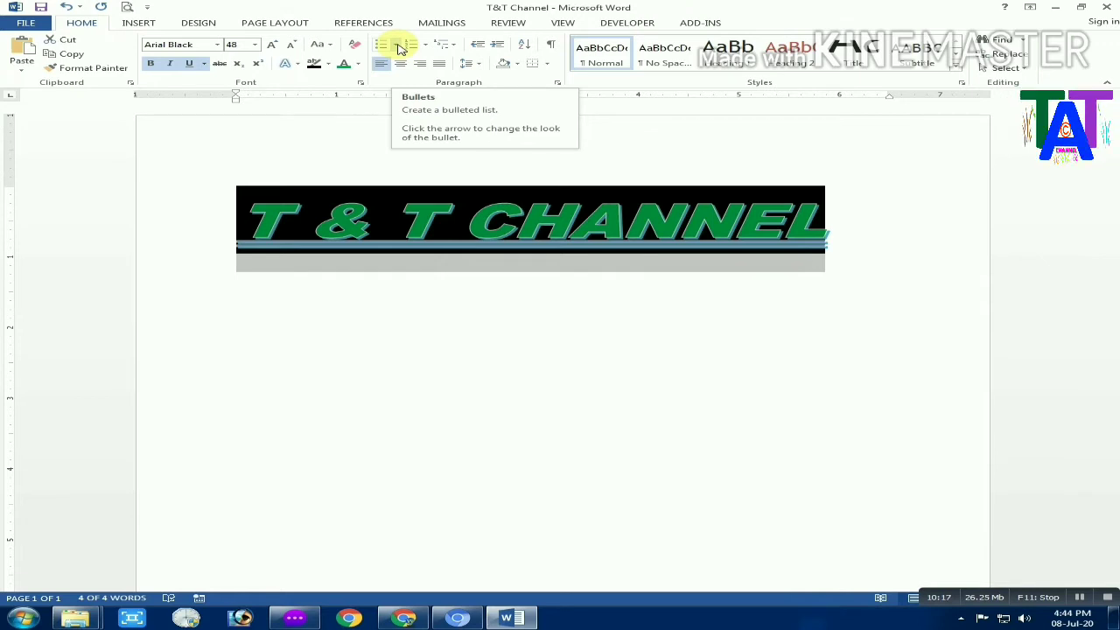
{"action": "left_click", "coordinate": [395, 45]}
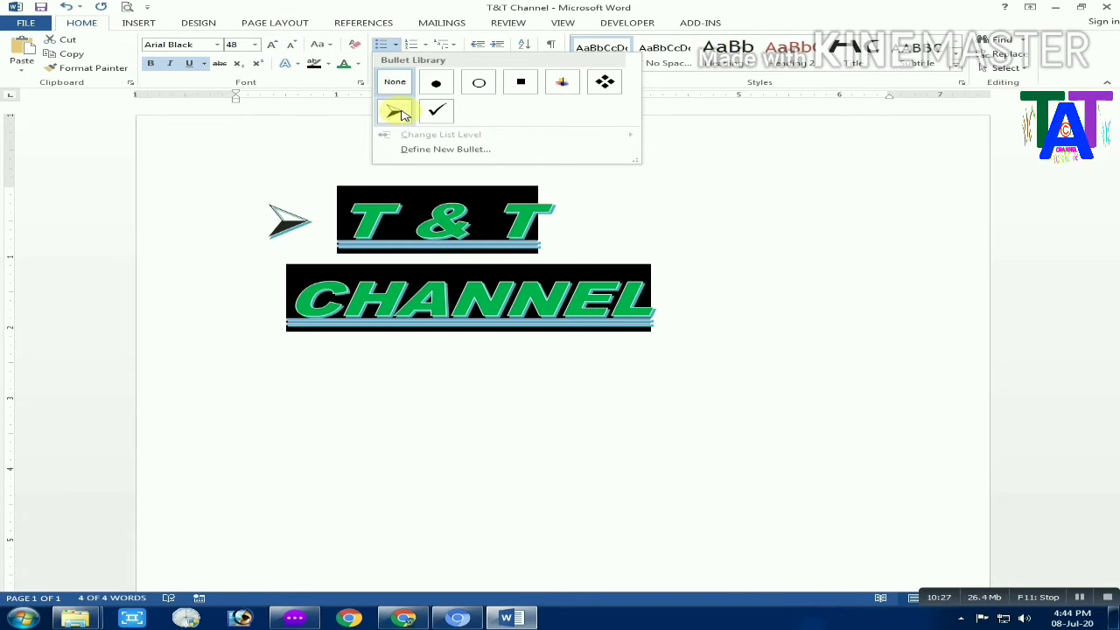
{"action": "left_click", "coordinate": [427, 45]}
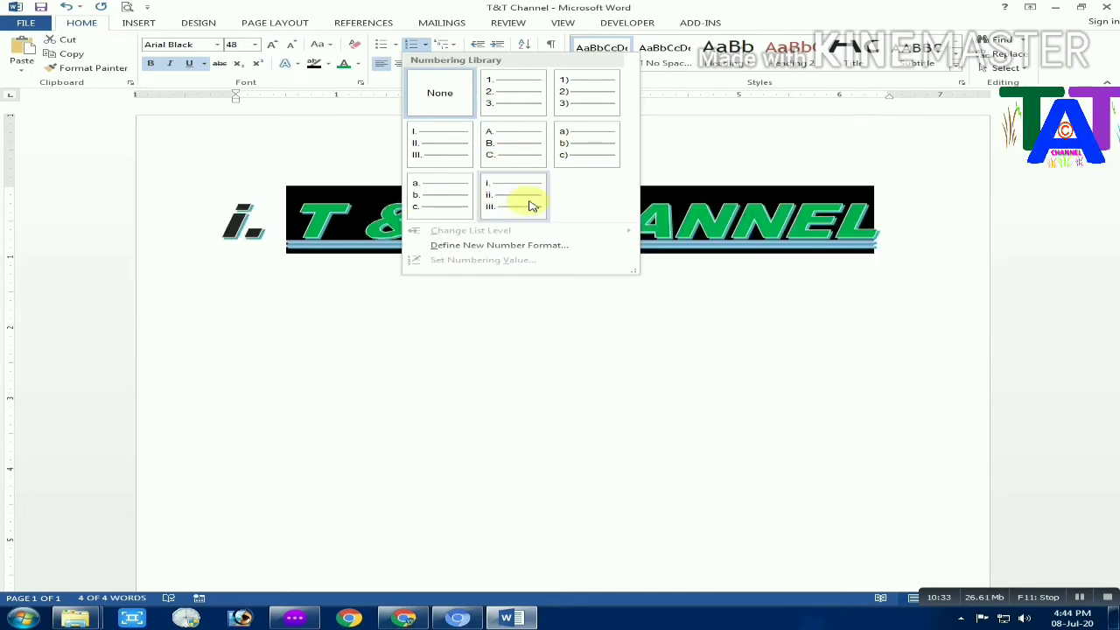
{"action": "left_click", "coordinate": [456, 45]}
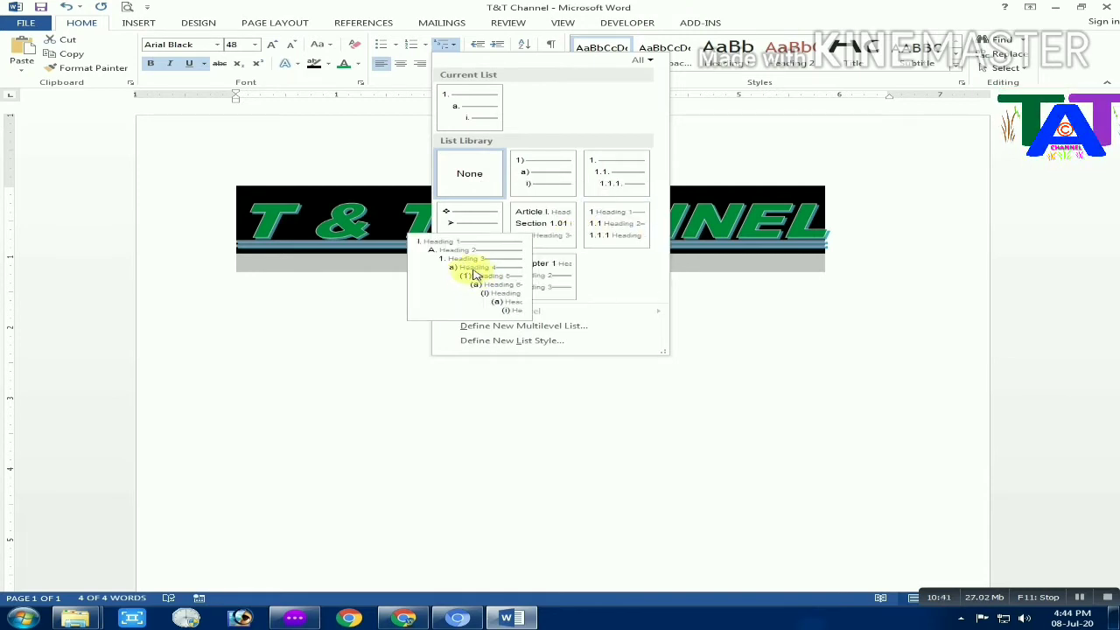
{"action": "left_click", "coordinate": [465, 38]}
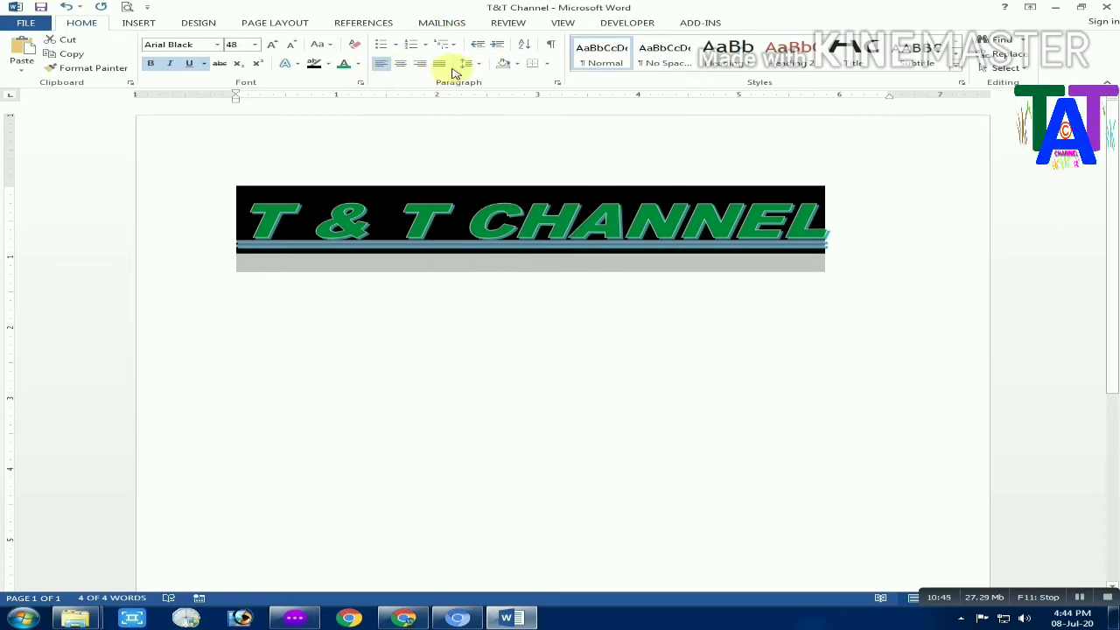
- Try centre and right alignment on the heading, then set it to Justify
{"action": "left_click", "coordinate": [402, 65]}
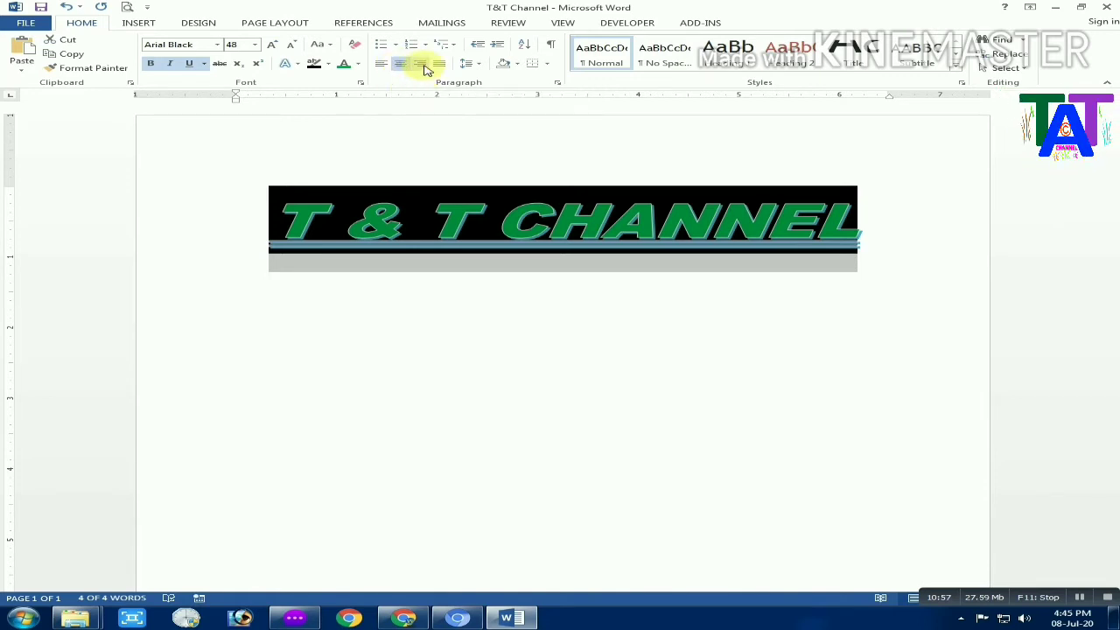
{"action": "left_click", "coordinate": [425, 68]}
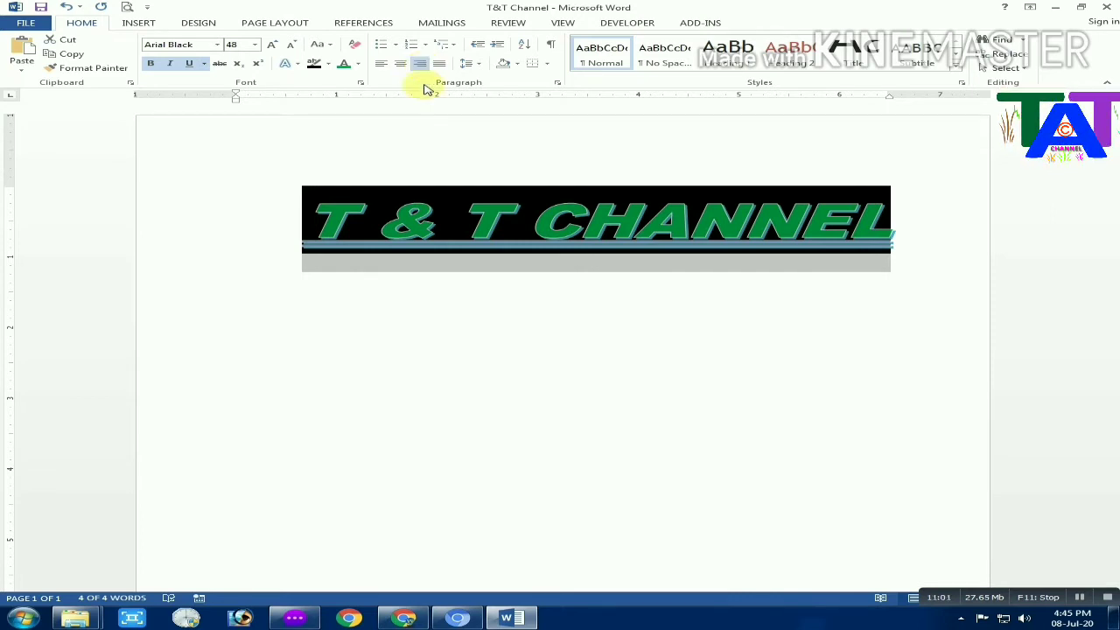
{"action": "left_click", "coordinate": [440, 68]}
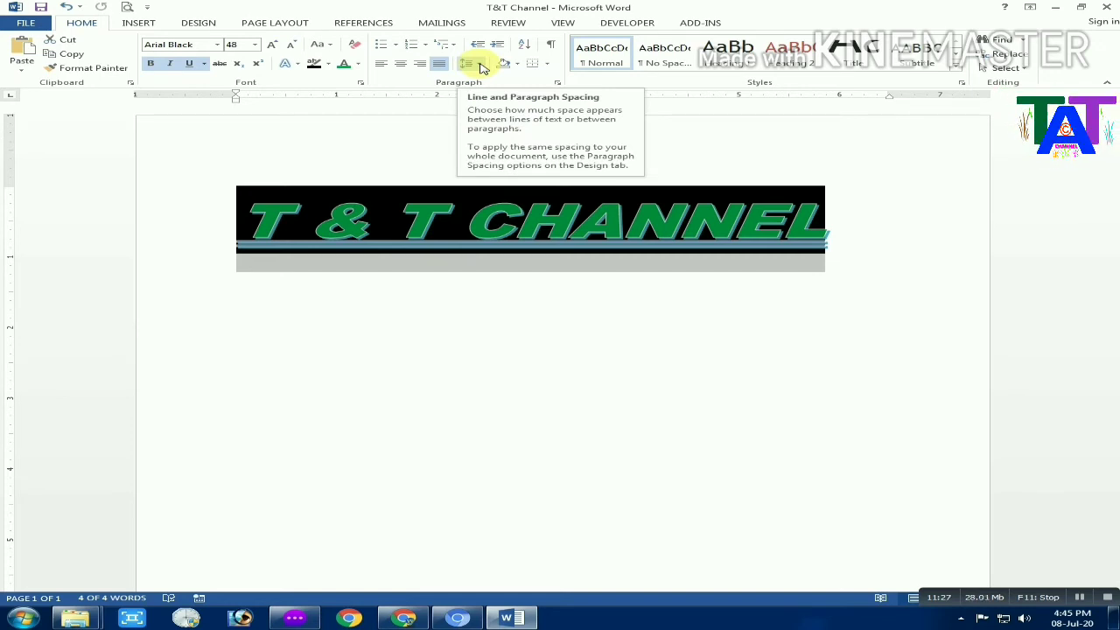
- Copy the T & T CHANNEL heading, paste an identical line below it, and select both lines
{"action": "left_click", "coordinate": [822, 232]}
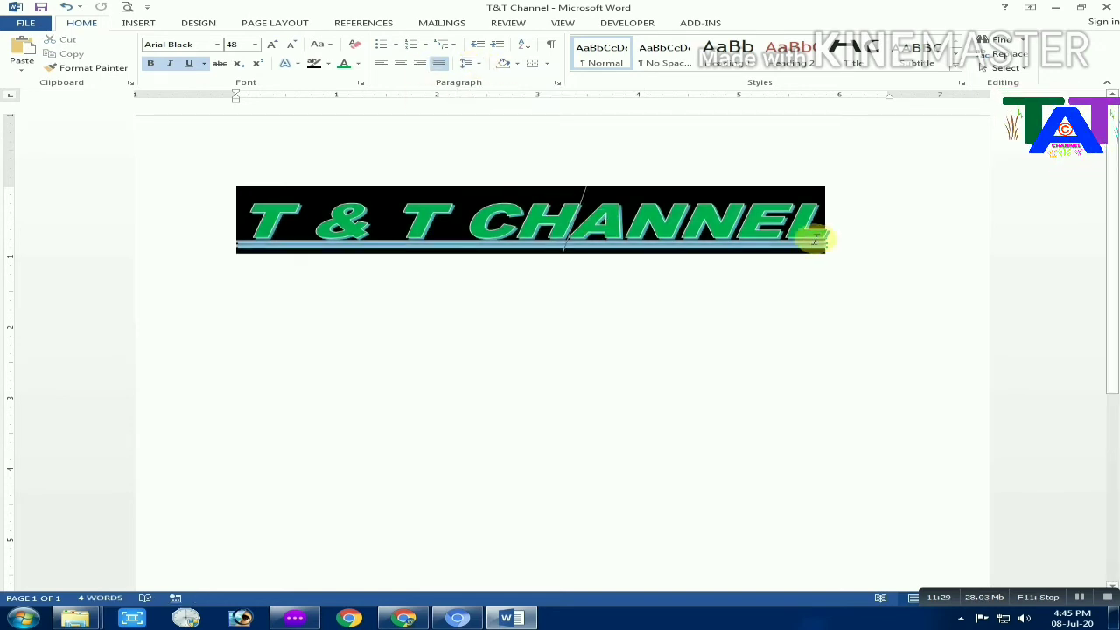
{"action": "left_click", "coordinate": [105, 227]}
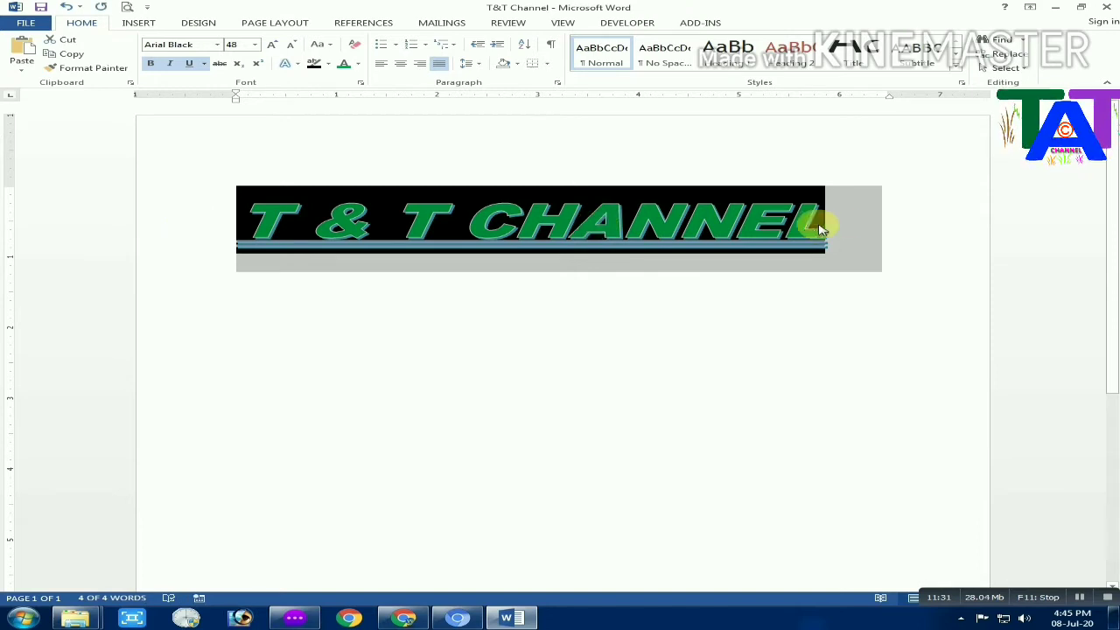
{"action": "key", "text": "ctrl+c"}
{"action": "left_click", "coordinate": [847, 228]}
{"action": "key", "text": "ctrl+v"}
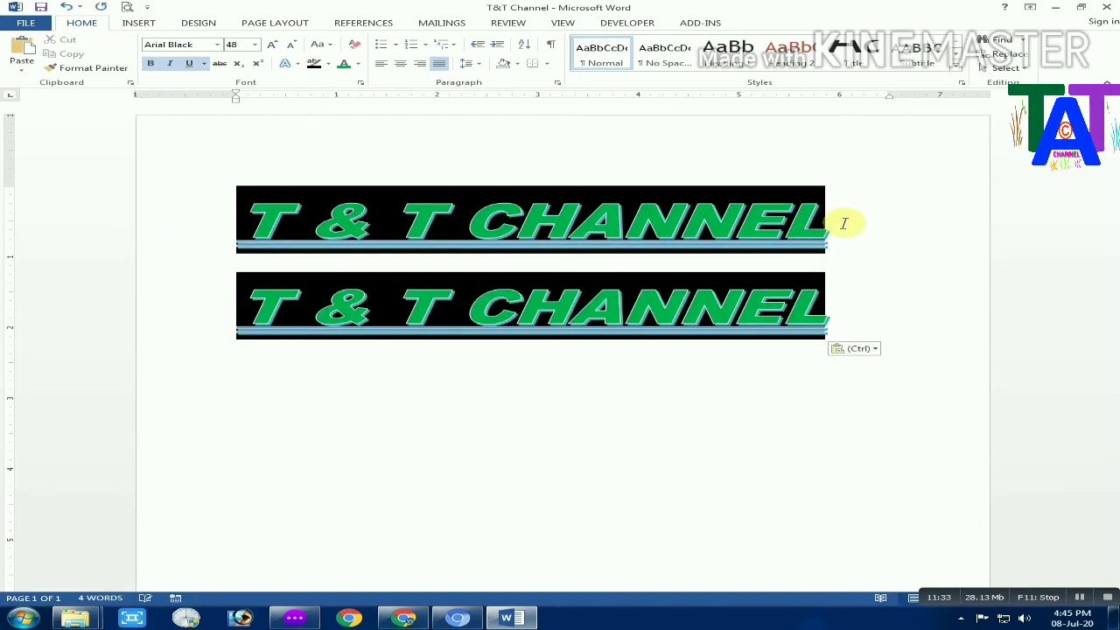
{"action": "left_click_drag", "start_coordinate": [71, 257], "coordinate": [75, 219]}
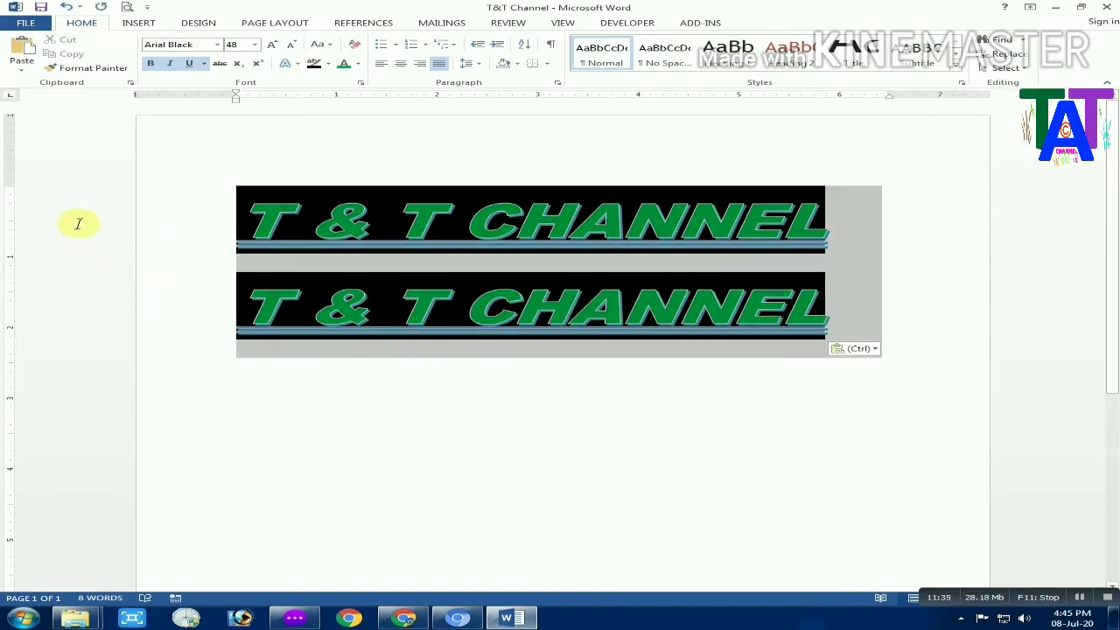
{"action": "left_click", "coordinate": [471, 63]}
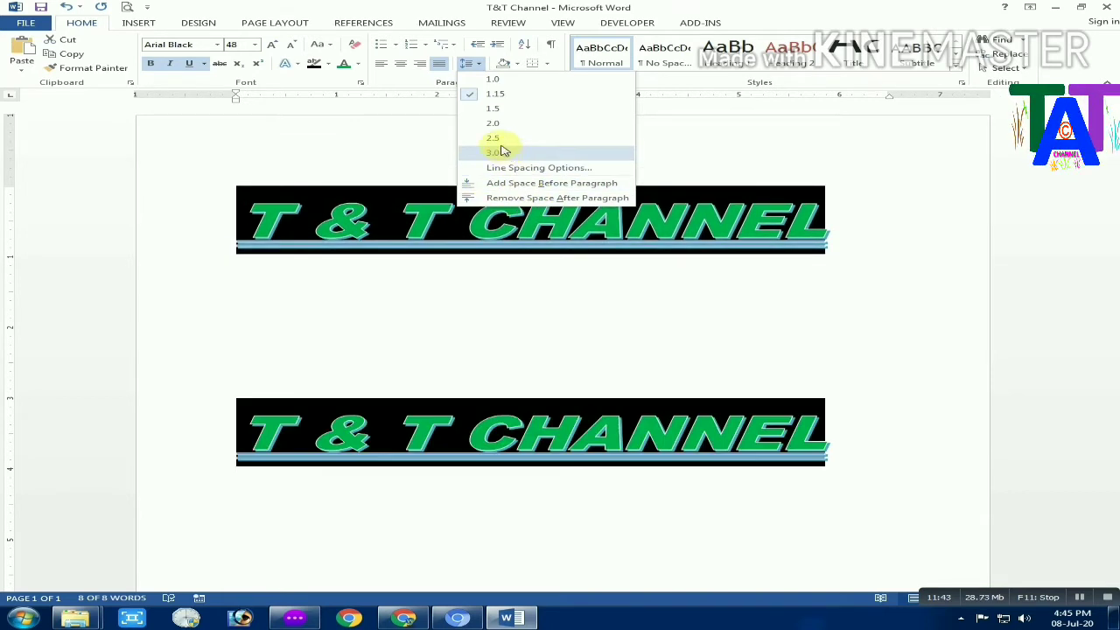
- Set both headings to 2.0 line spacing, then select the first heading's paragraph
{"action": "left_click", "coordinate": [493, 80]}
{"action": "left_click", "coordinate": [467, 64]}
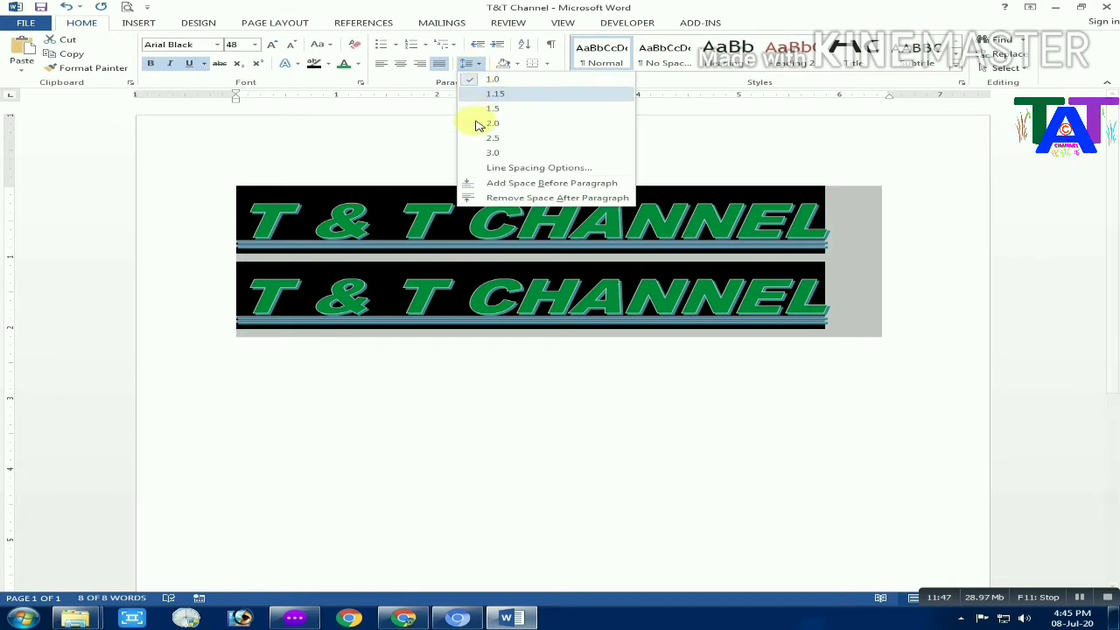
{"action": "left_click", "coordinate": [483, 123]}
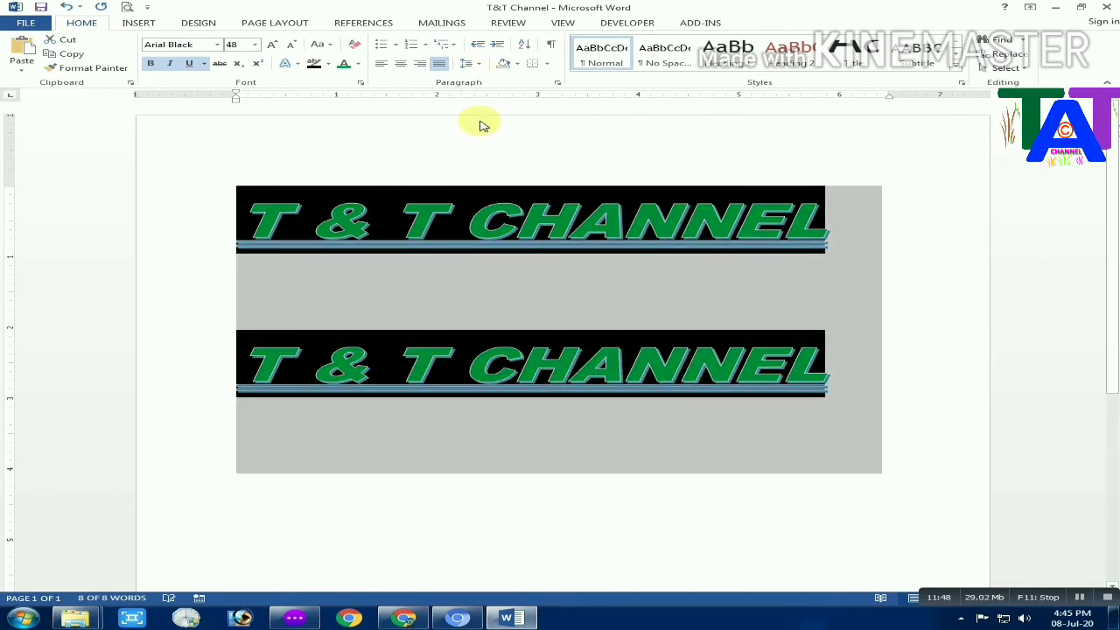
{"action": "left_click", "coordinate": [497, 208]}
{"action": "left_click_drag", "start_coordinate": [237, 195], "coordinate": [841, 210]}
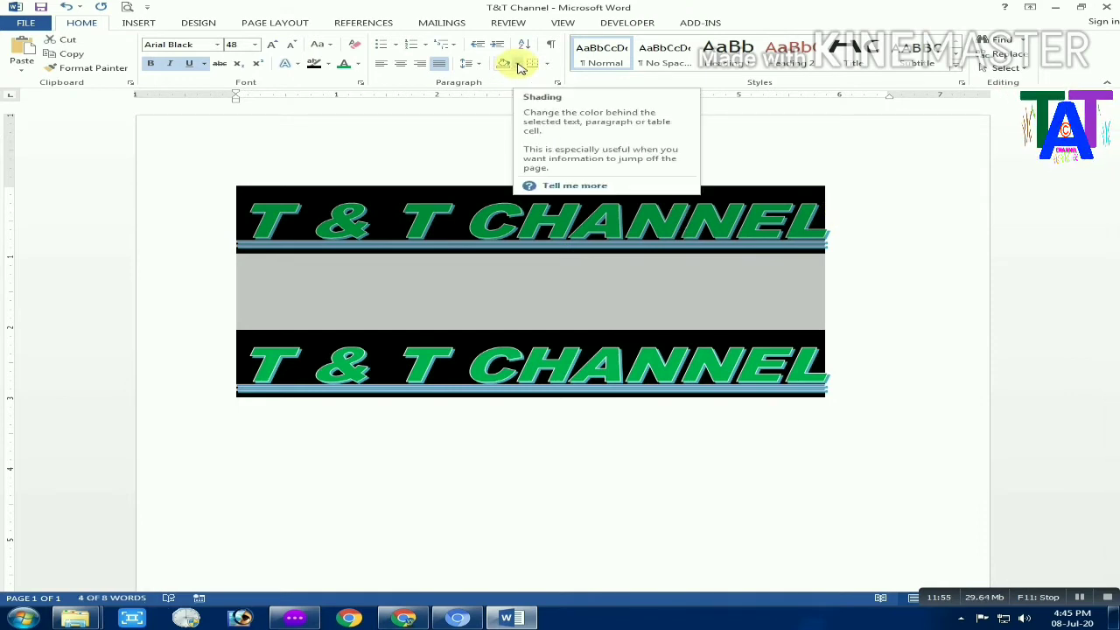
- Shade the first heading and the blank line below it light blue, after trying dark grey
{"action": "left_click", "coordinate": [518, 67]}
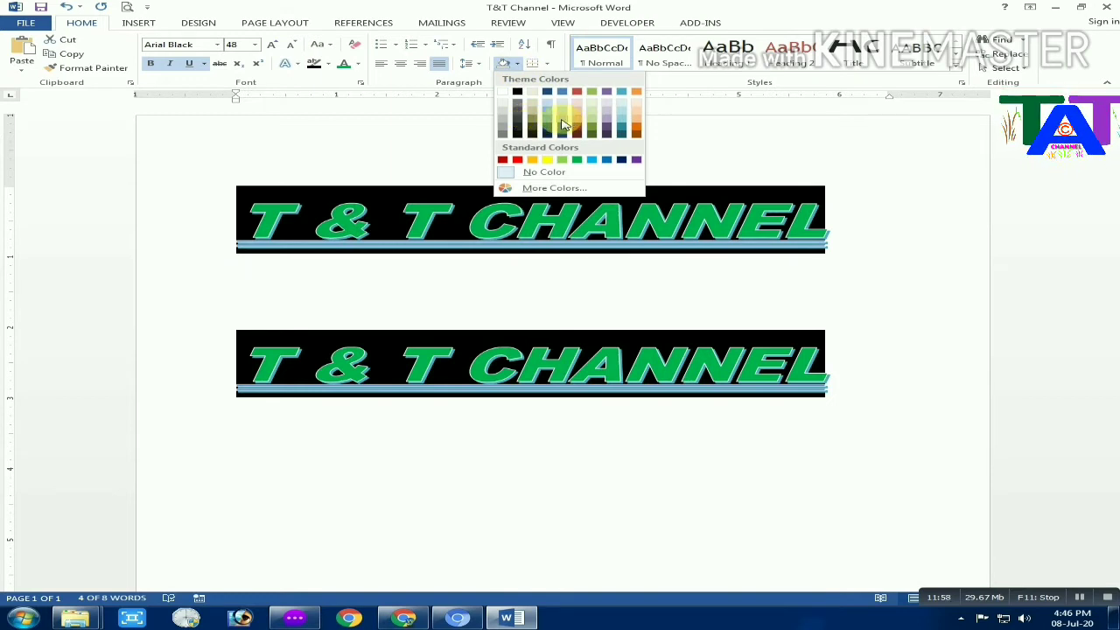
{"action": "key", "text": "Escape"}
{"action": "left_click", "coordinate": [630, 265]}
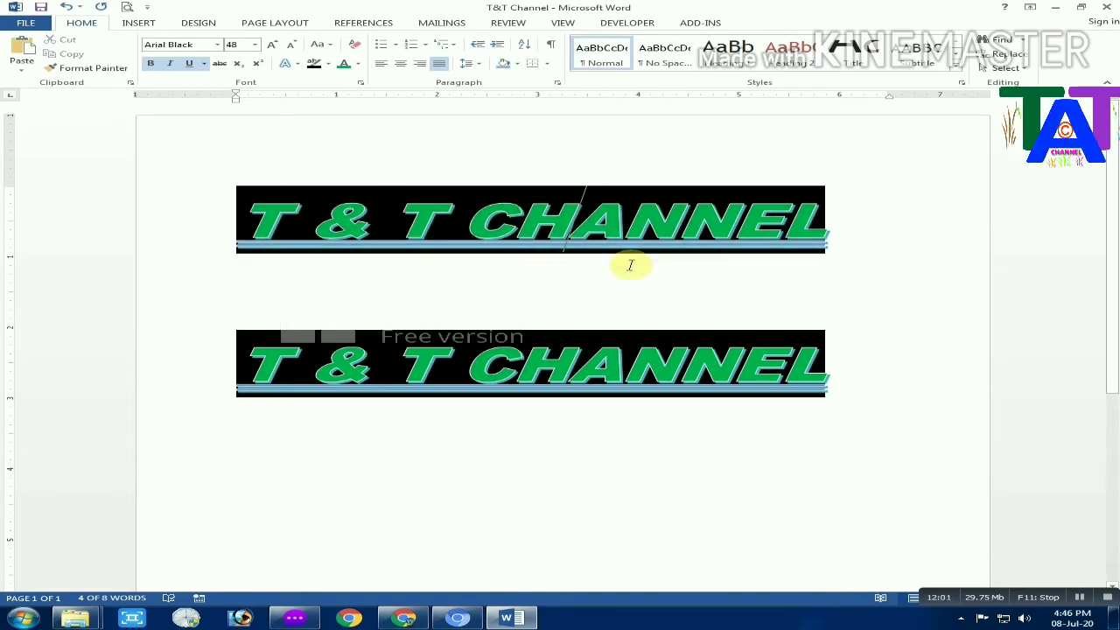
{"action": "left_click_drag", "start_coordinate": [813, 227], "coordinate": [127, 203]}
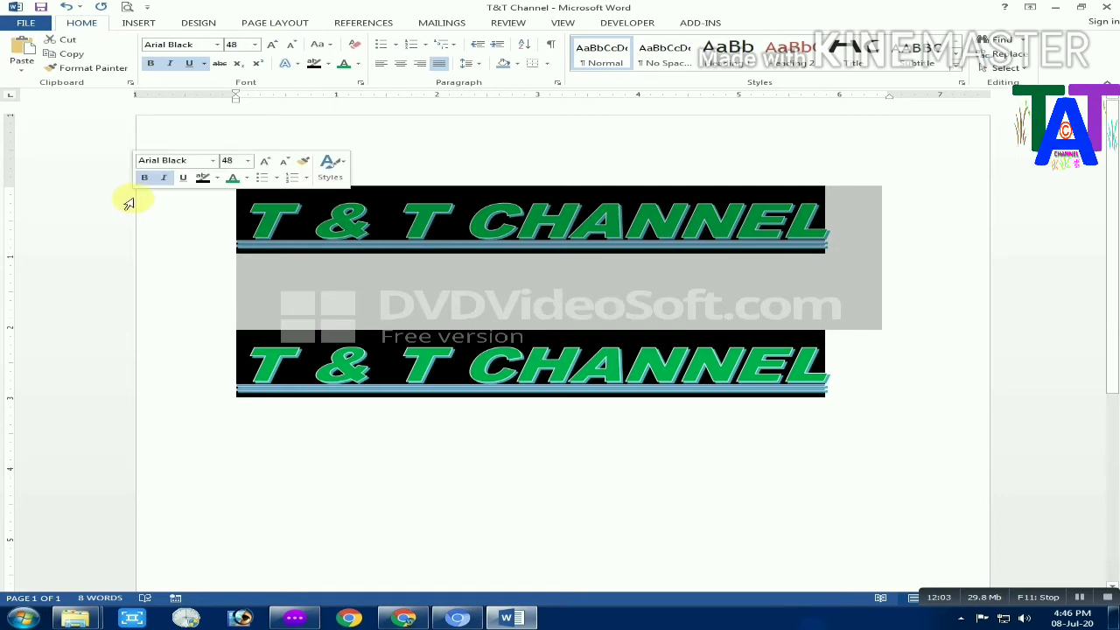
{"action": "left_click", "coordinate": [517, 63]}
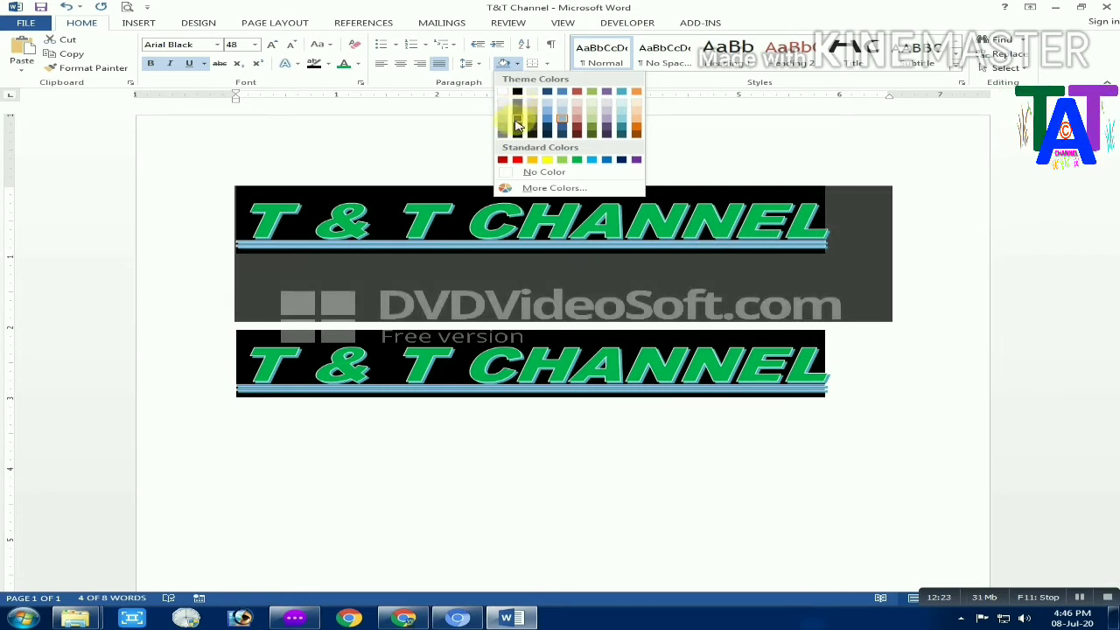
{"action": "left_click", "coordinate": [516, 125]}
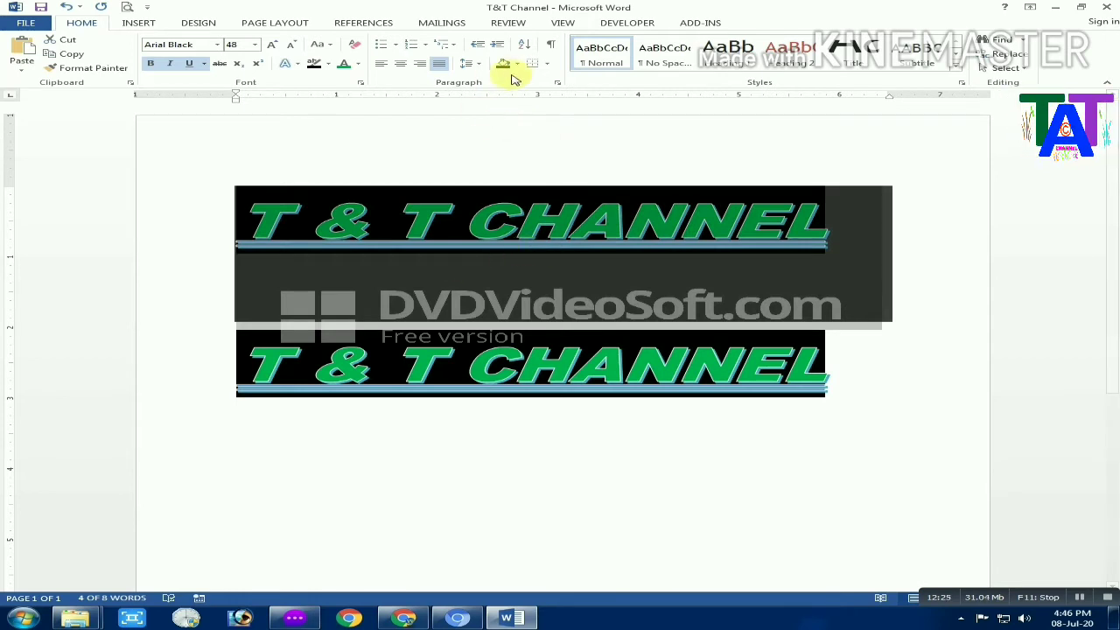
{"action": "left_click", "coordinate": [517, 63]}
{"action": "left_click", "coordinate": [564, 122]}
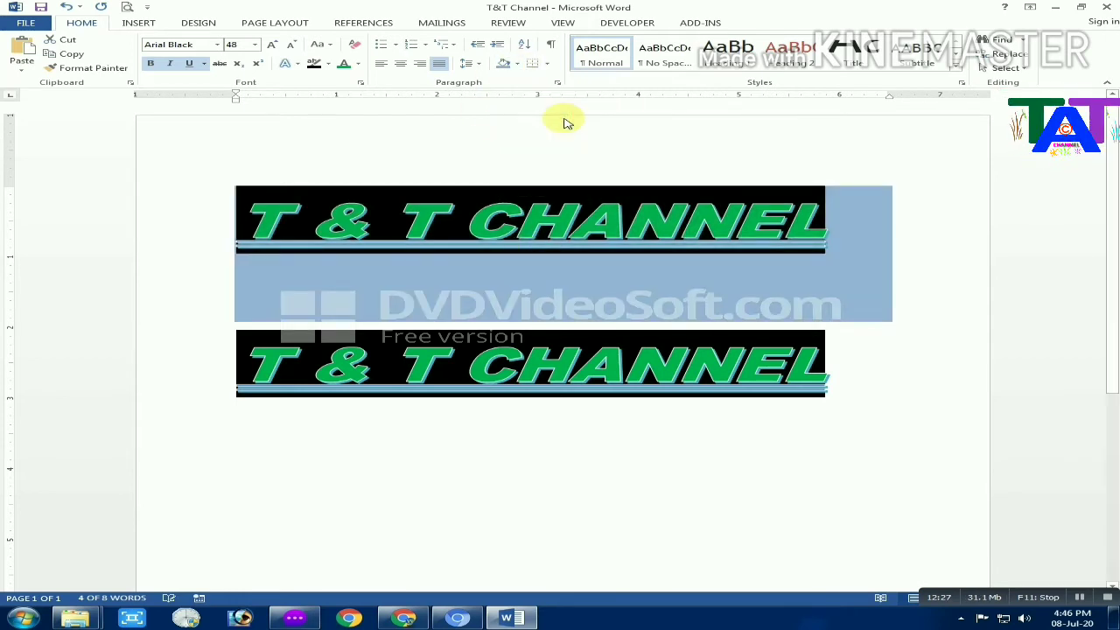
{"action": "left_click", "coordinate": [546, 65]}
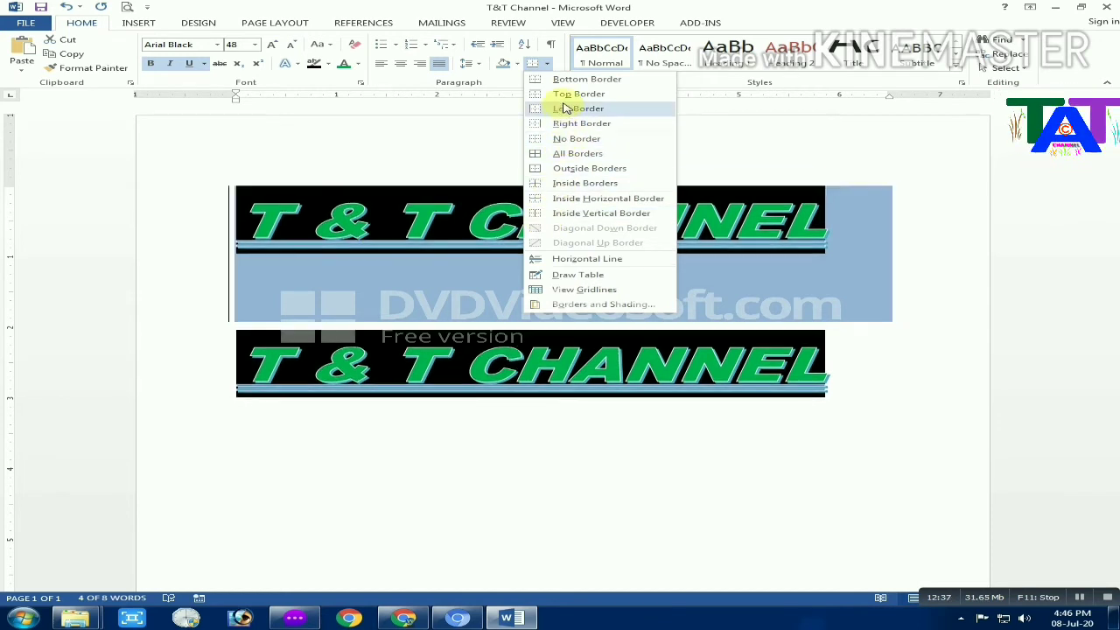
- Give the first heading's paragraph an Outside Border, after trying All Borders
{"action": "left_click", "coordinate": [566, 154]}
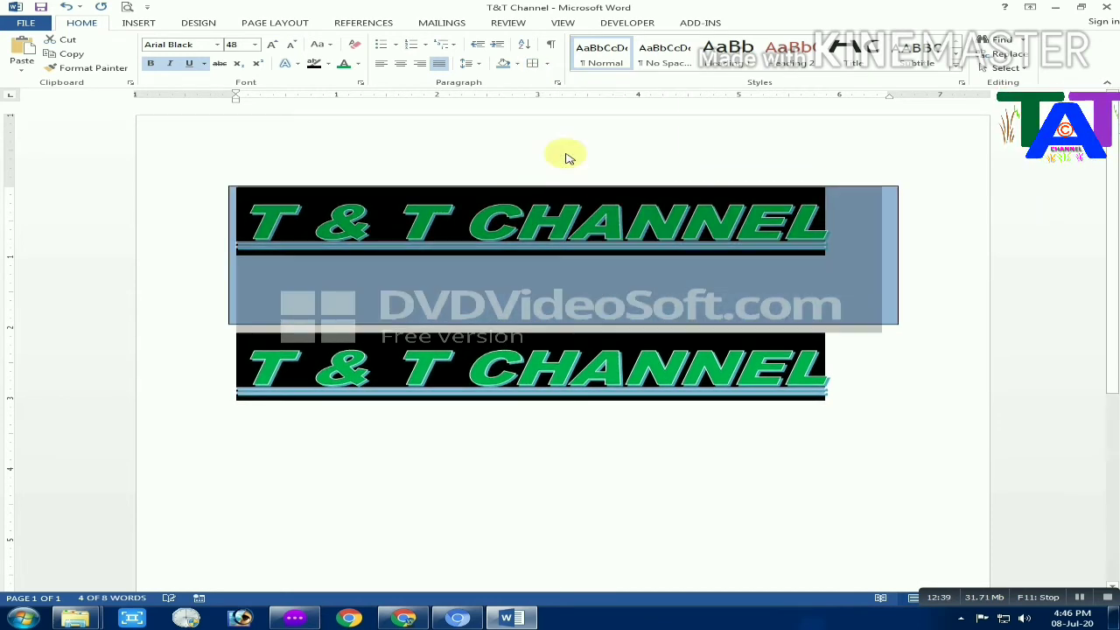
{"action": "left_click", "coordinate": [546, 68]}
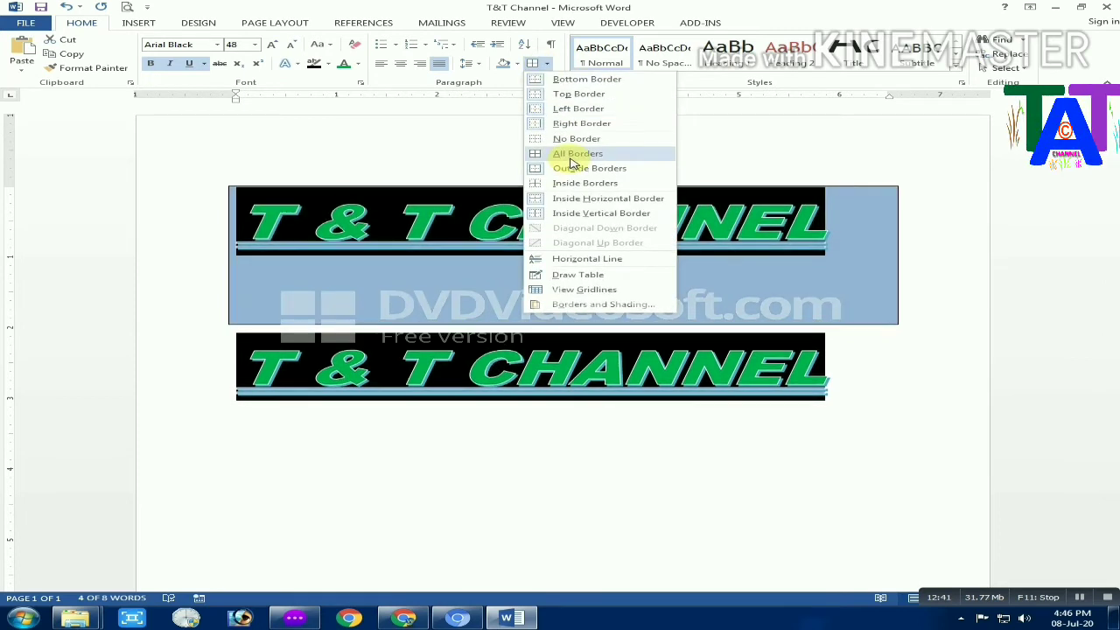
{"action": "left_click", "coordinate": [566, 173]}
{"action": "left_click", "coordinate": [546, 65]}
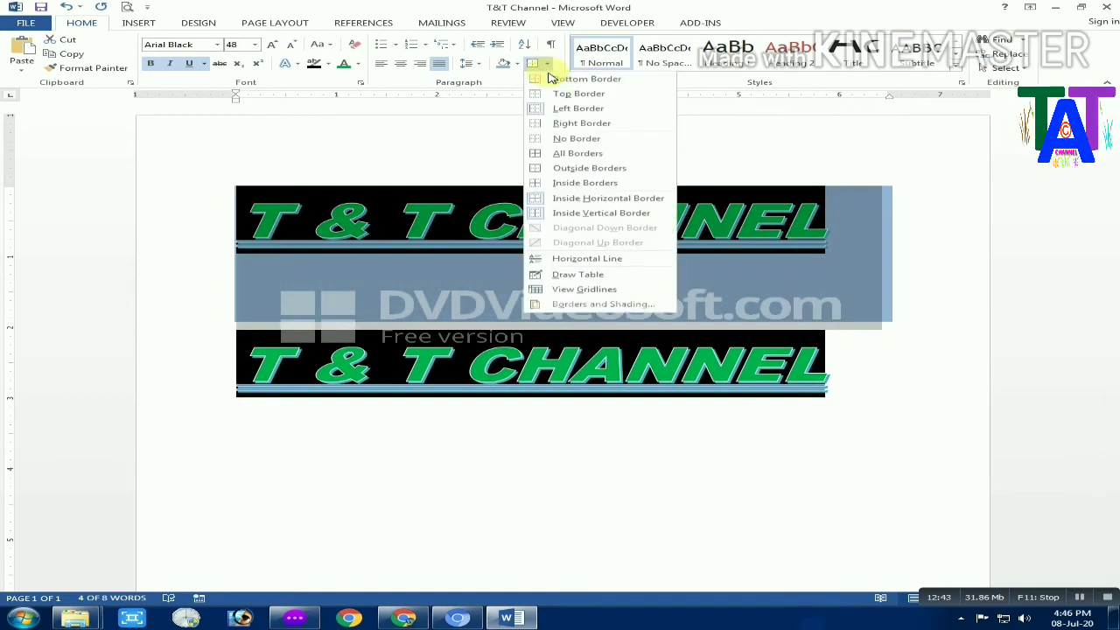
{"action": "left_click", "coordinate": [513, 157]}
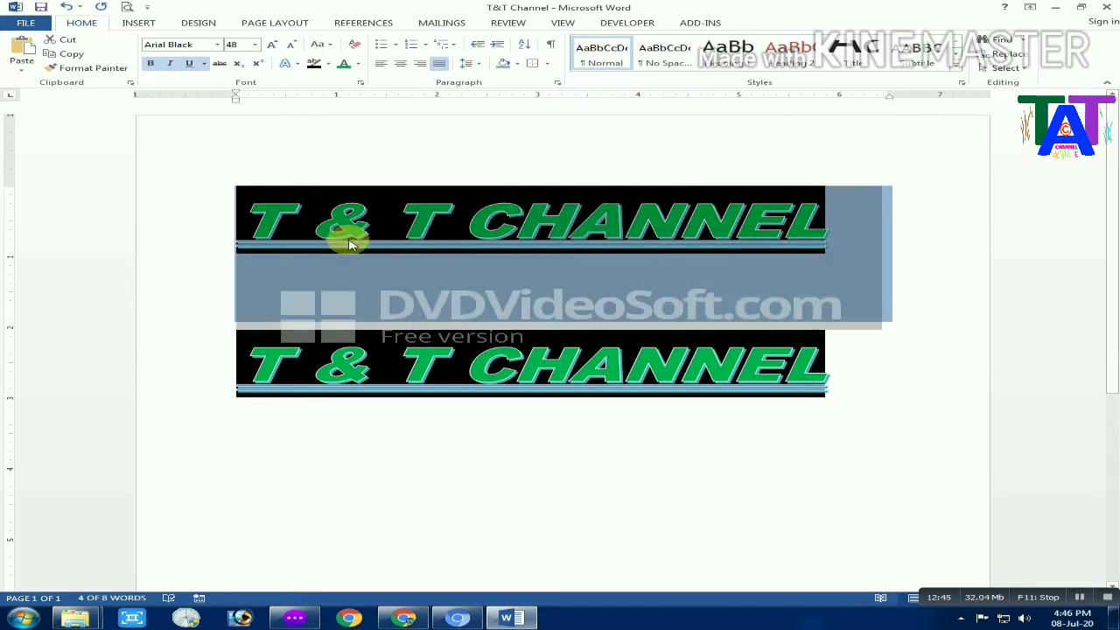
- Select all the document content so both headings can take the border
{"action": "left_click", "coordinate": [225, 218]}
{"action": "key", "text": "ctrl+a"}
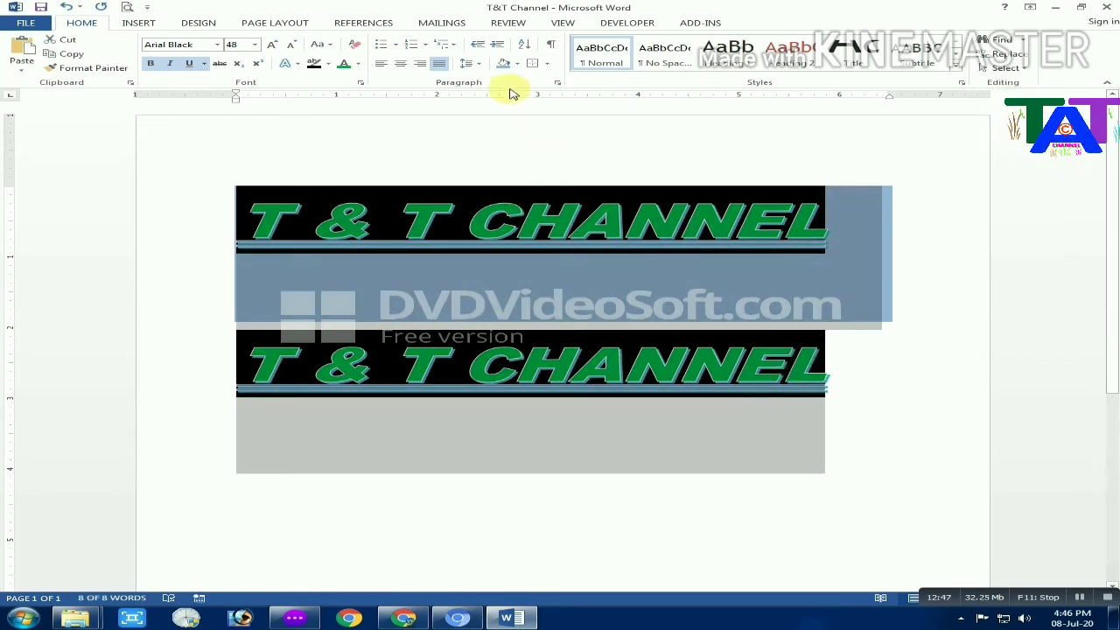
{"action": "left_click", "coordinate": [545, 65]}
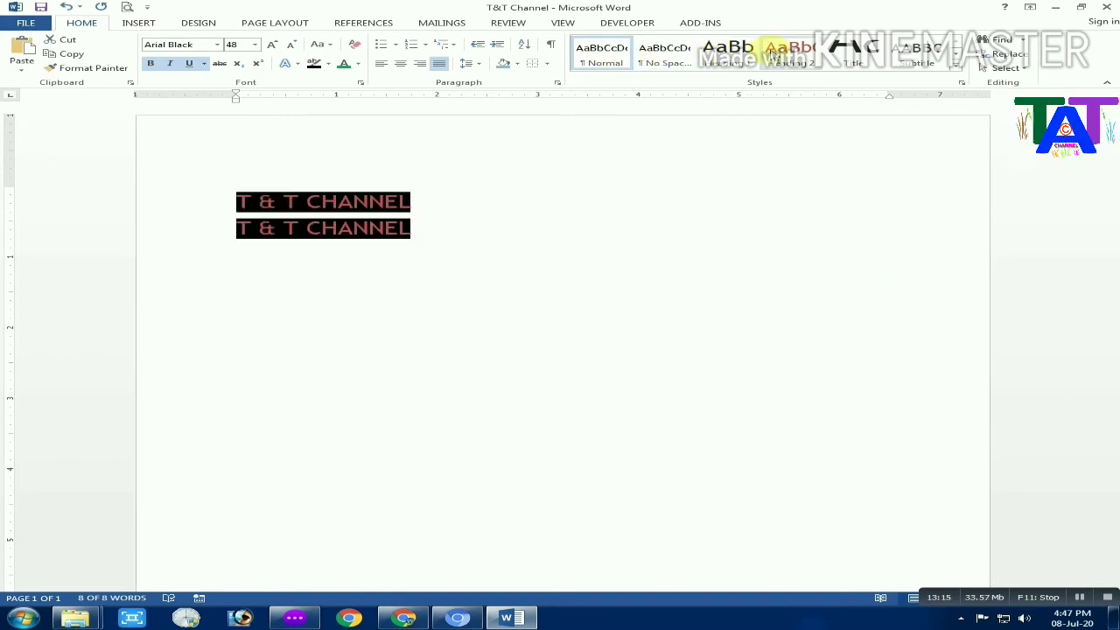
- Save the headings' formatting as a new style named Style1 from the Styles gallery
{"action": "left_click", "coordinate": [959, 69]}
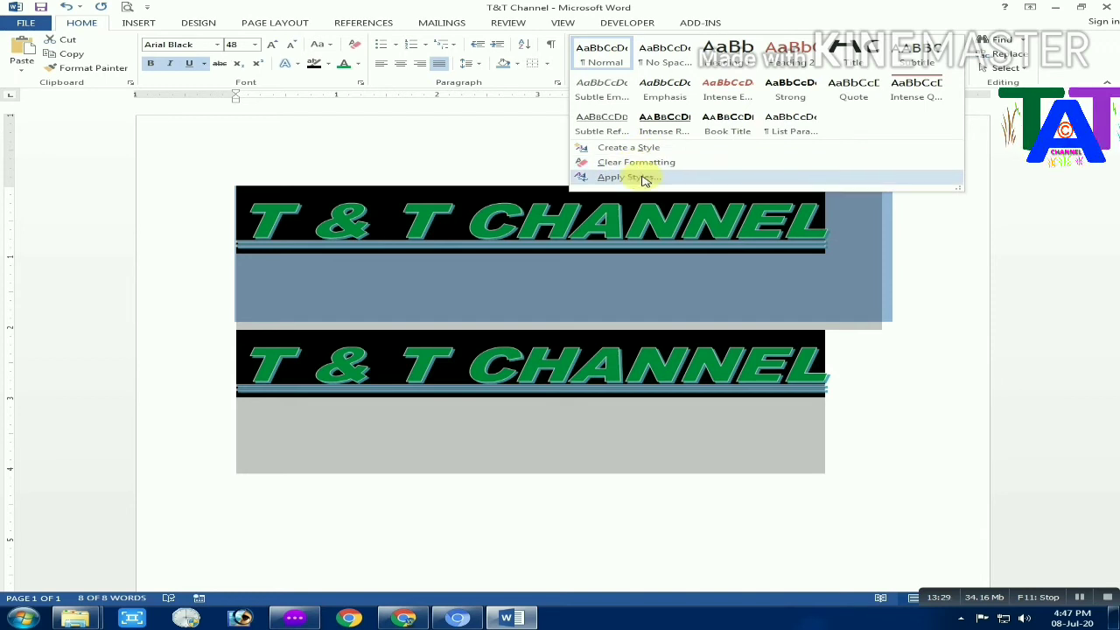
{"action": "left_click", "coordinate": [628, 147]}
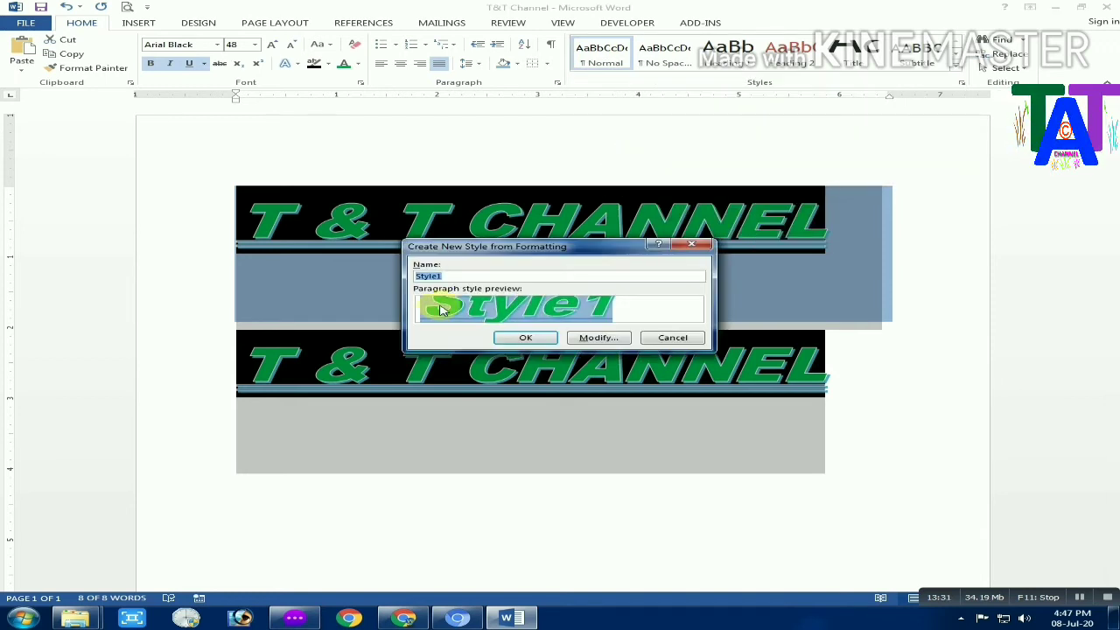
{"action": "left_click", "coordinate": [525, 338]}
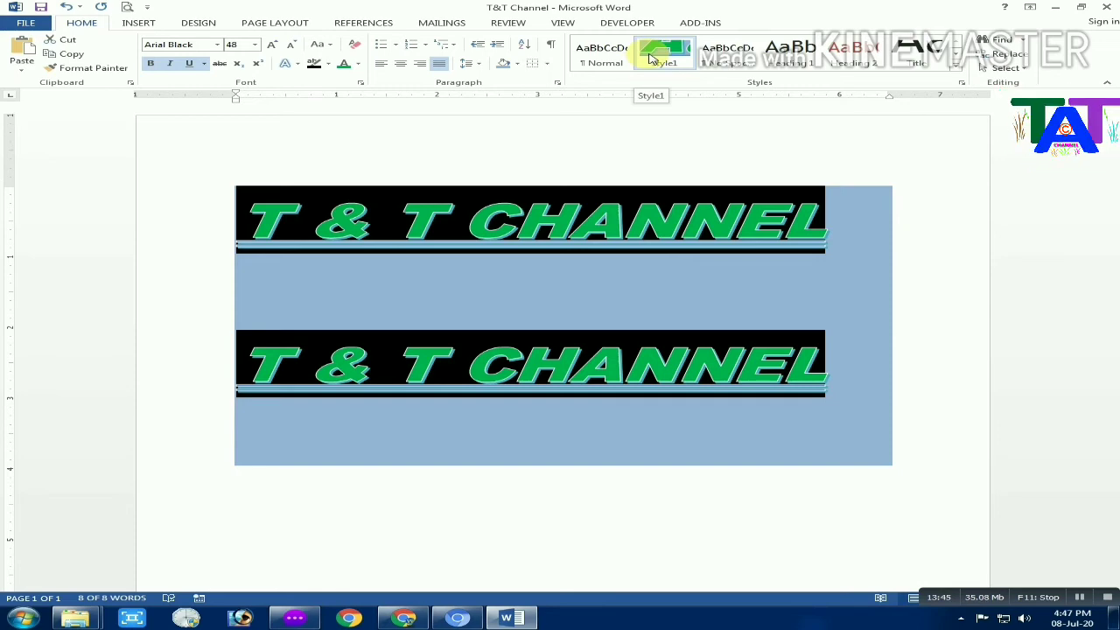
{"action": "left_click", "coordinate": [954, 68]}
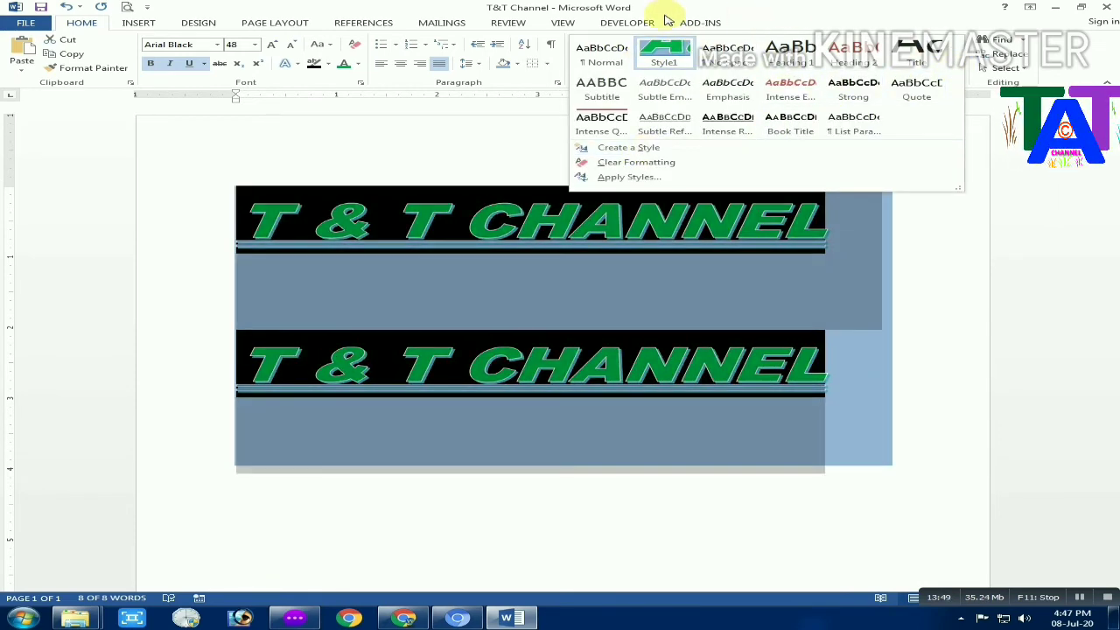
{"action": "left_click", "coordinate": [779, 12]}
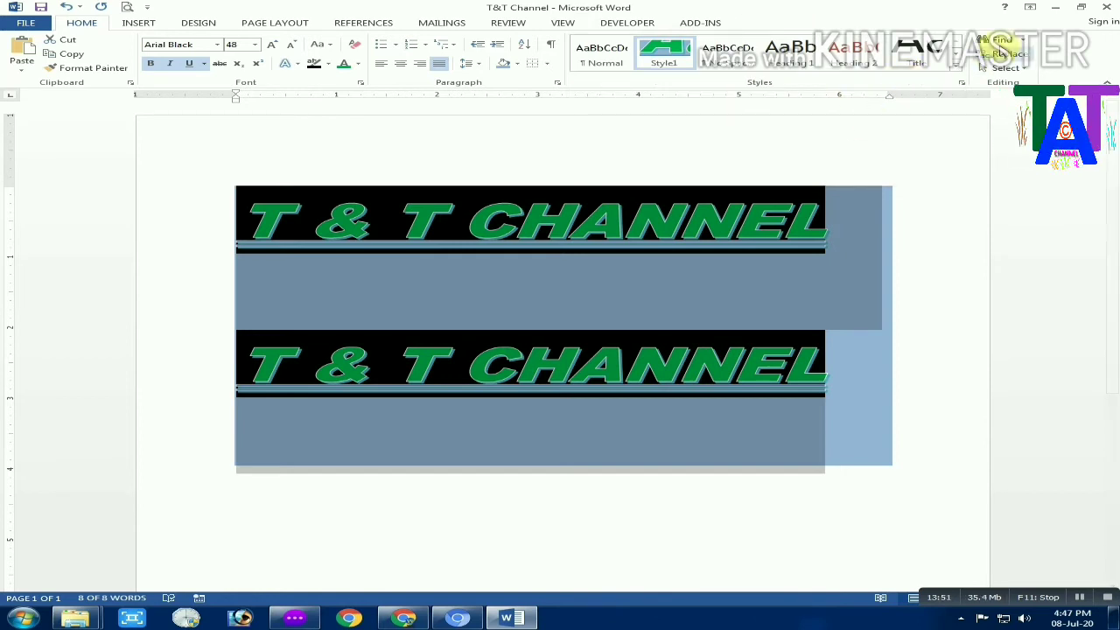
{"action": "left_click", "coordinate": [592, 236]}
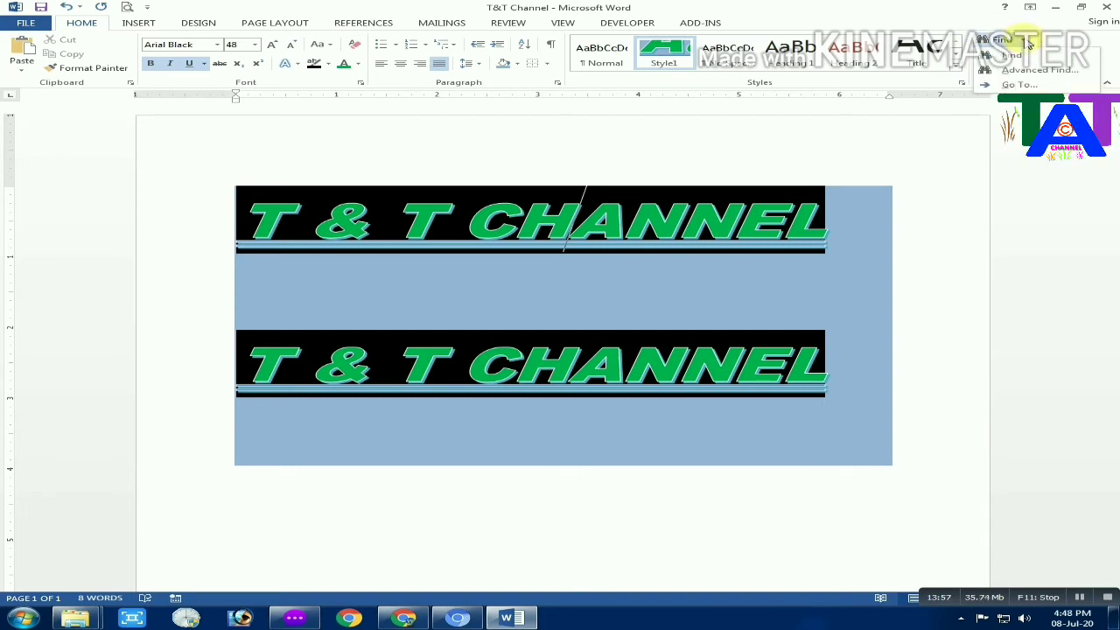
- Search the document for CHANNEL in the Navigation pane, finding both headings
{"action": "left_click", "coordinate": [1013, 56]}
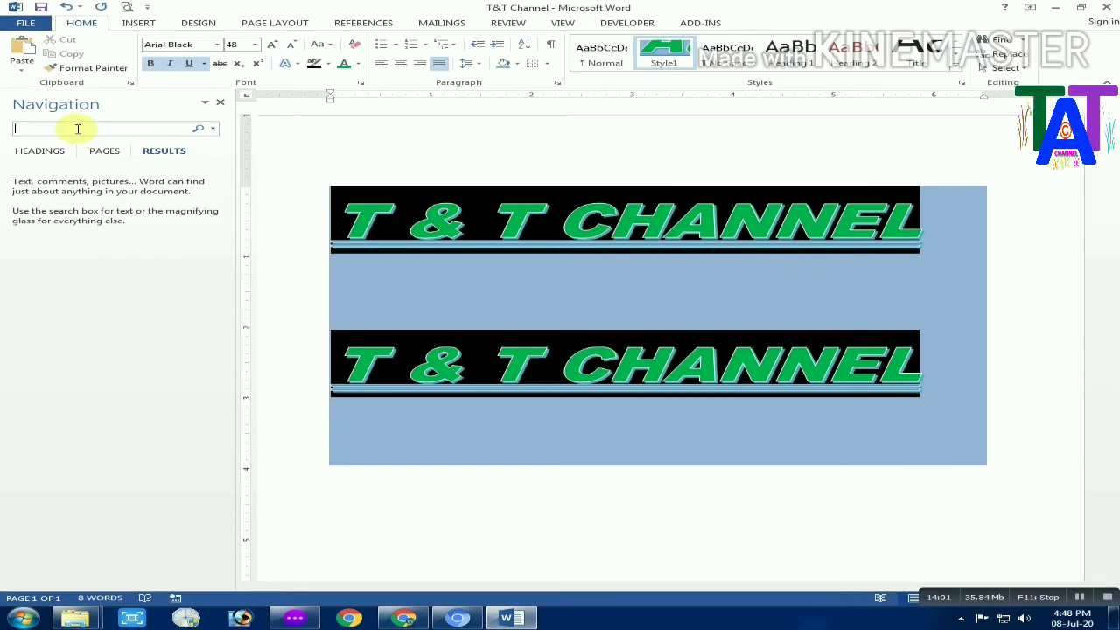
{"action": "type", "text": "C"}
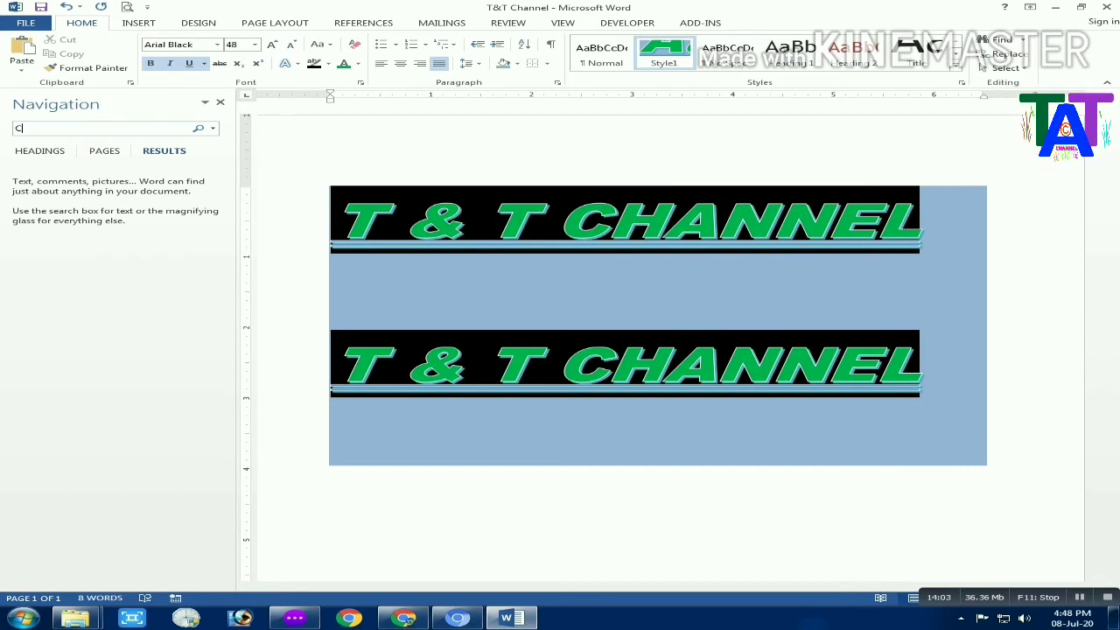
{"action": "type", "text": "HANNEL"}
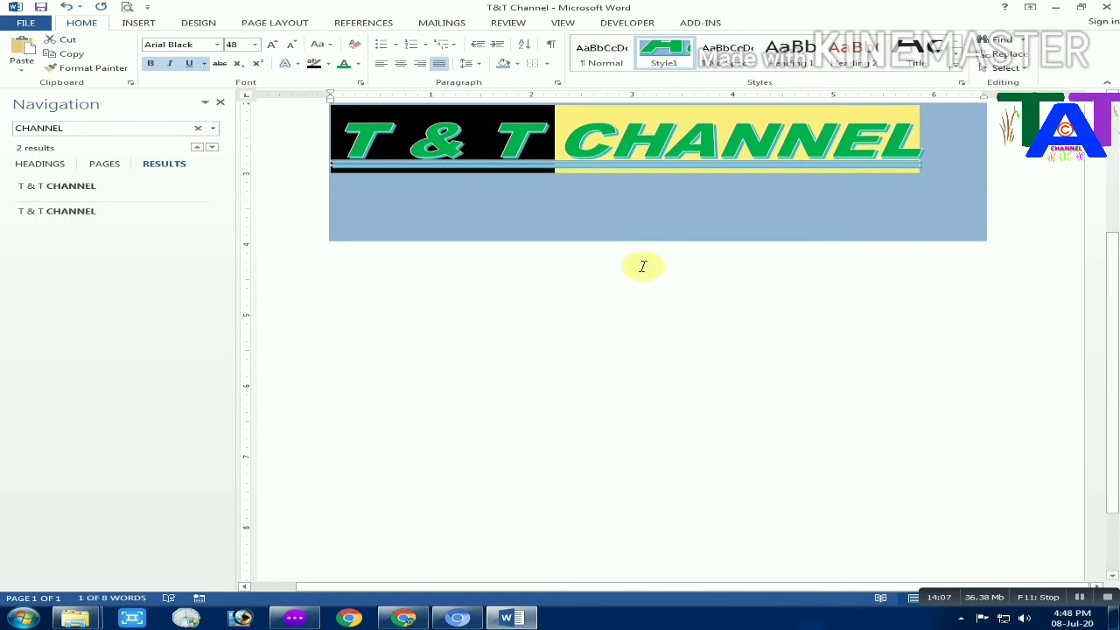
{"action": "scroll", "coordinate": [1115, 254], "scroll_direction": "up", "scroll_amount": 1}
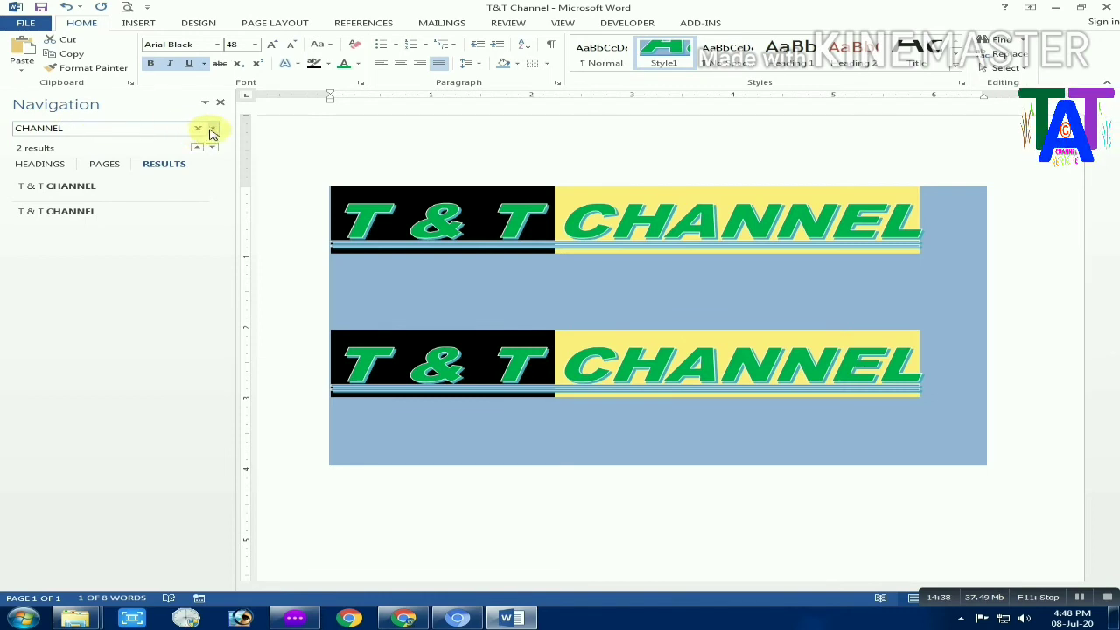
- Replace both occurrences of CHANNEL with LENNAHA using Replace All
{"action": "left_click", "coordinate": [115, 127]}
{"action": "left_click", "coordinate": [213, 129]}
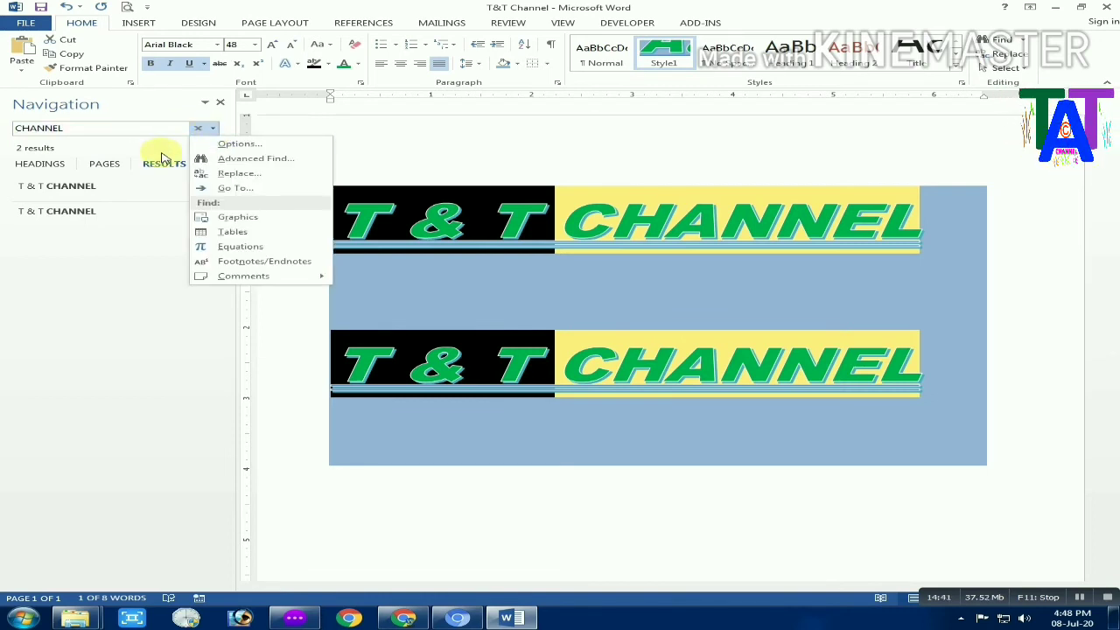
{"action": "left_click", "coordinate": [248, 176]}
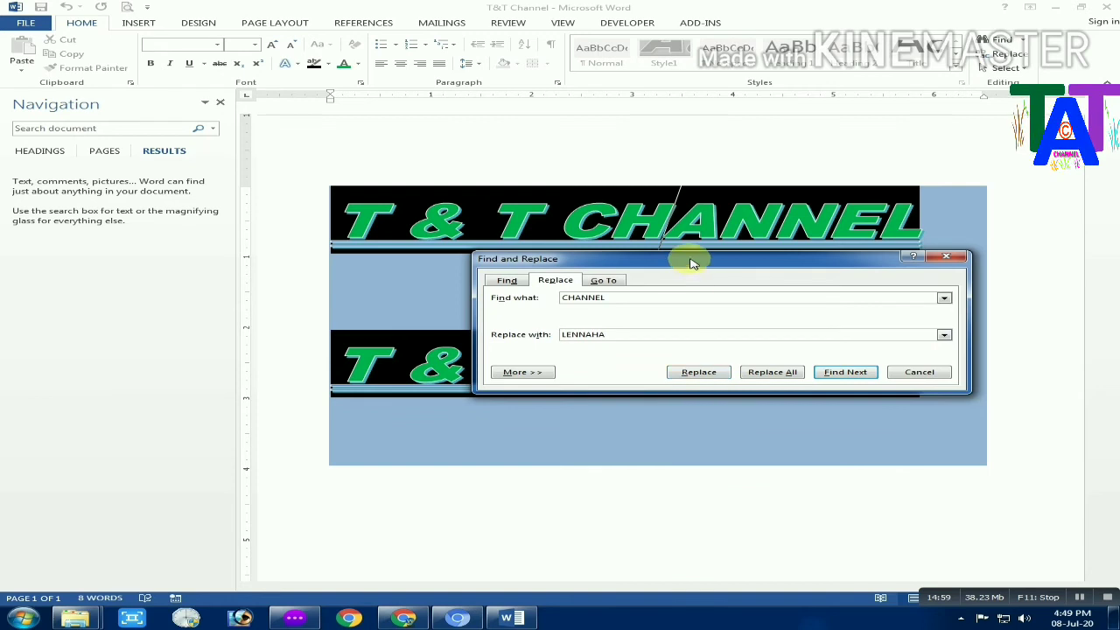
{"action": "left_click_drag", "start_coordinate": [687, 256], "coordinate": [625, 412]}
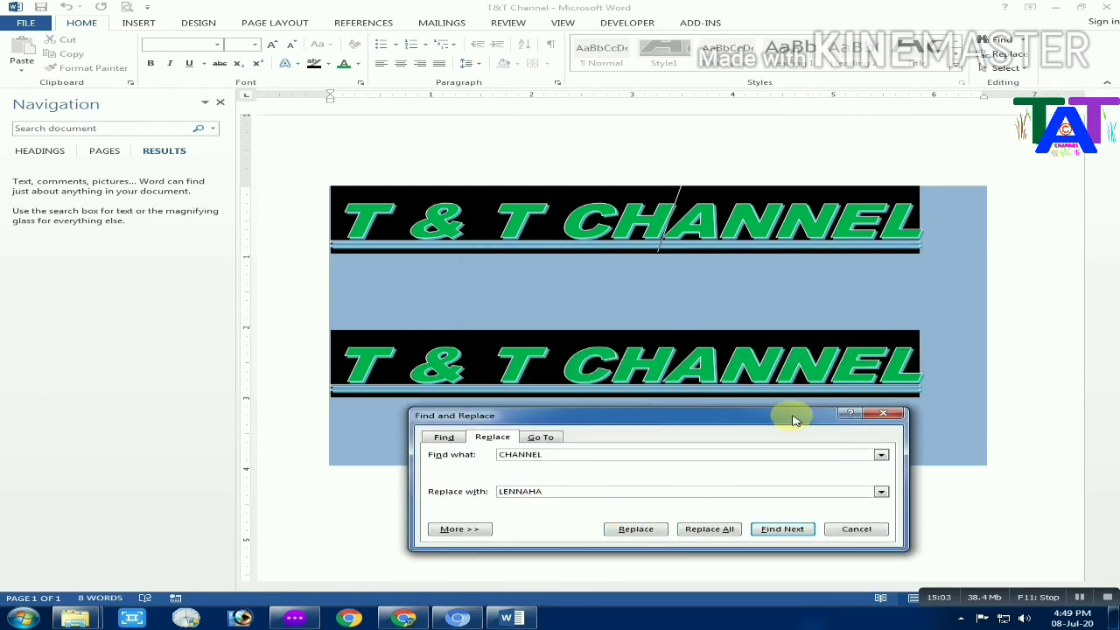
{"action": "left_click_drag", "start_coordinate": [700, 420], "coordinate": [718, 33]}
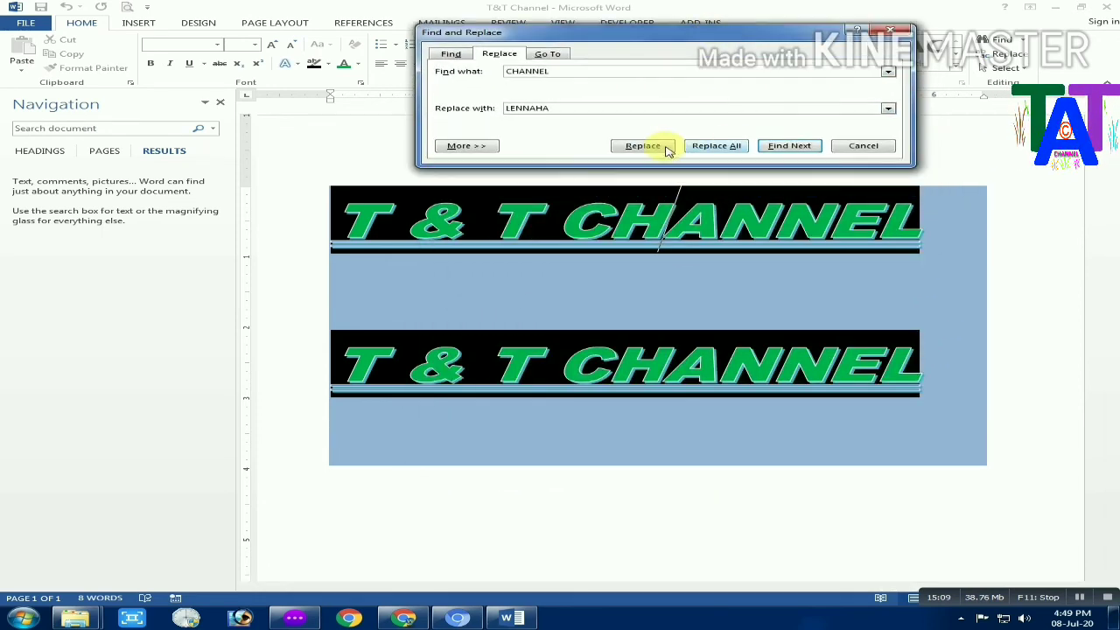
{"action": "left_click", "coordinate": [650, 146]}
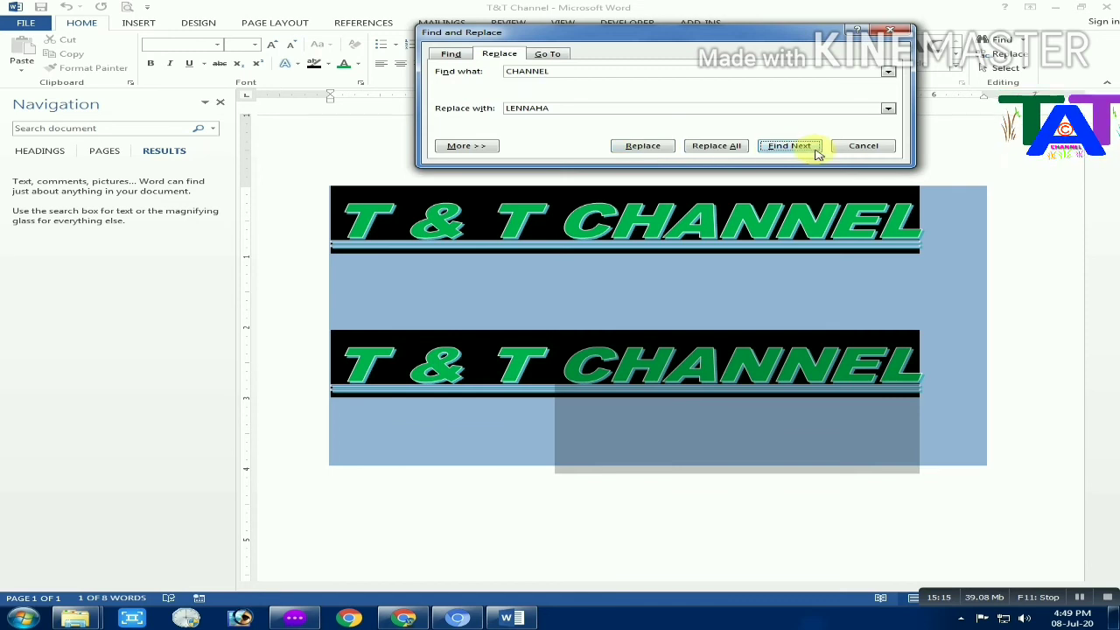
{"action": "left_click", "coordinate": [718, 146]}
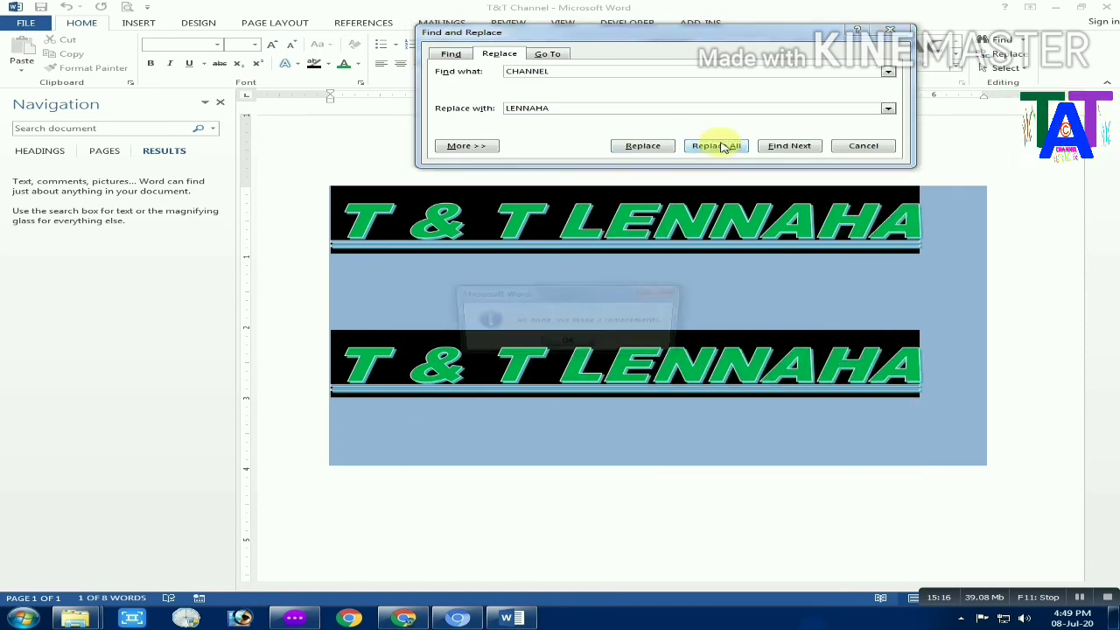
{"action": "left_click", "coordinate": [569, 344]}
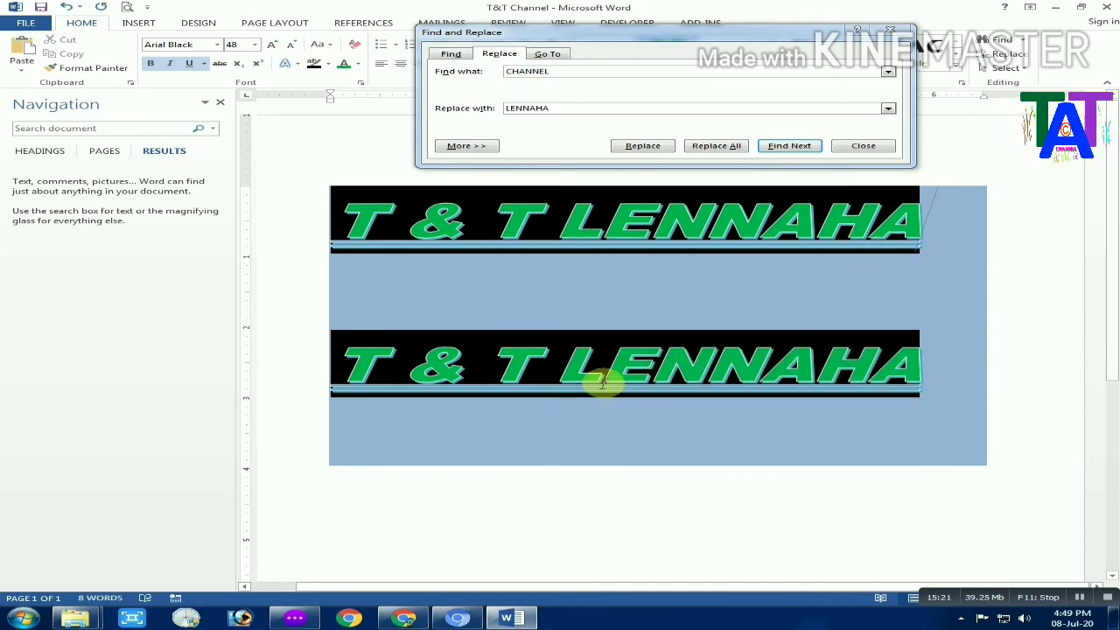
- Select LENNAHA in the lower banner, then use Go To to jump to page 2
{"action": "left_click_drag", "start_coordinate": [560, 370], "coordinate": [930, 344]}
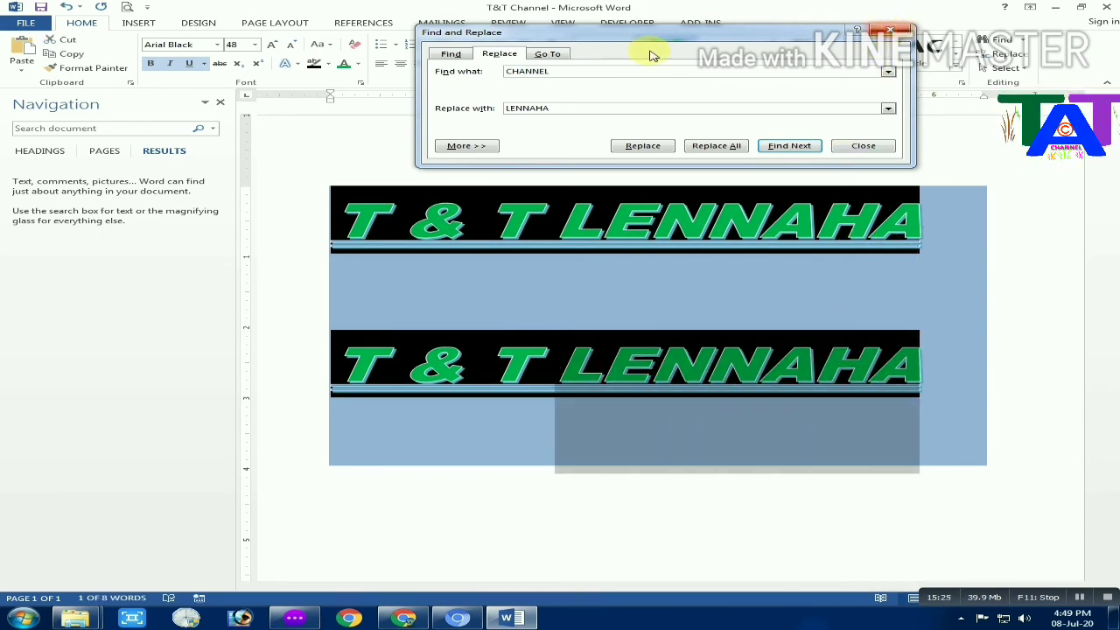
{"action": "left_click", "coordinate": [546, 54]}
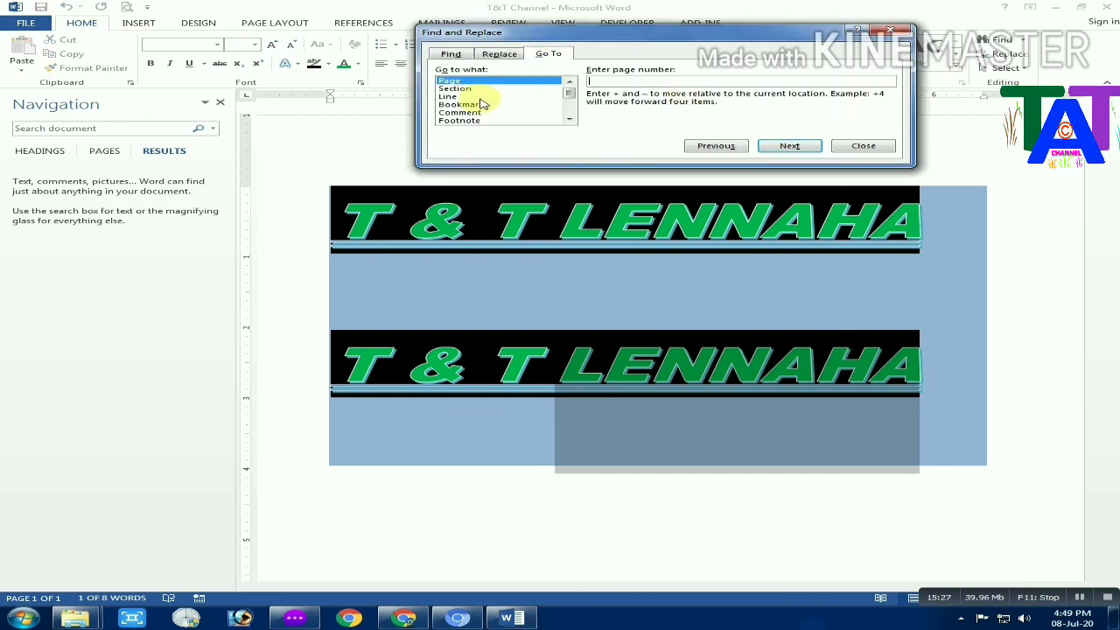
{"action": "left_click", "coordinate": [619, 83]}
{"action": "type", "text": "2"}
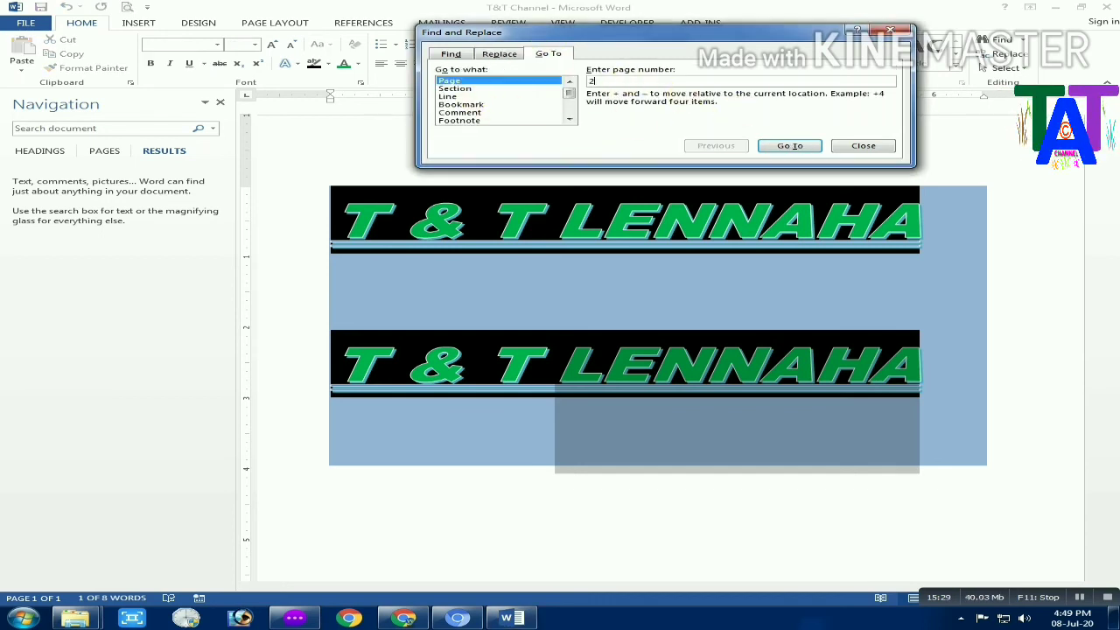
{"action": "left_click", "coordinate": [796, 146]}
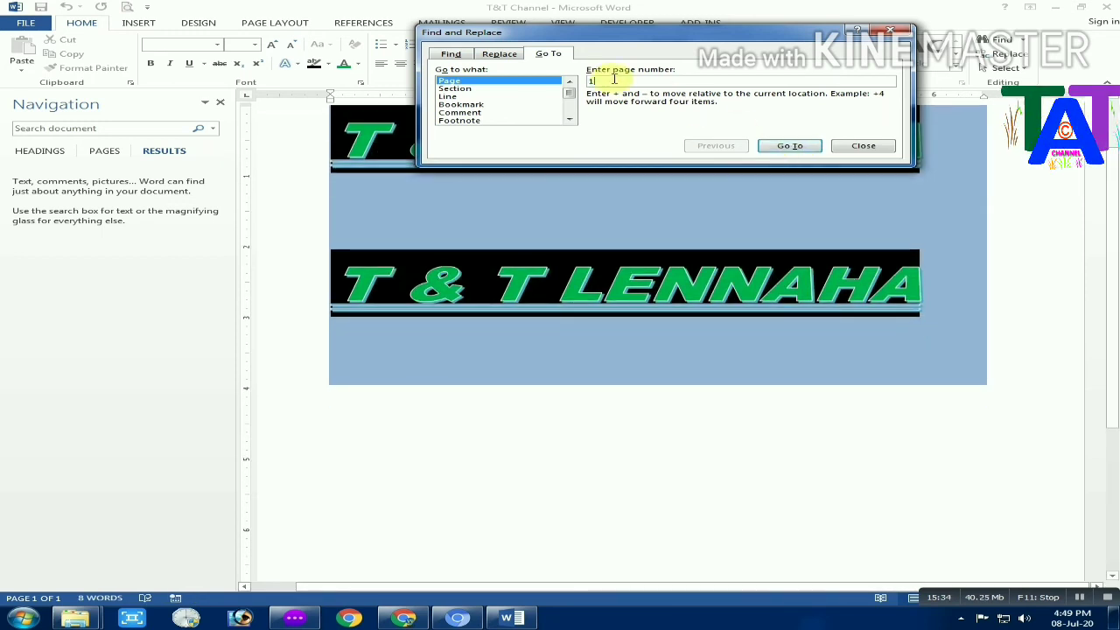
- Jump back to page 1 and close the Find and Replace dialog
{"action": "left_click", "coordinate": [793, 146]}
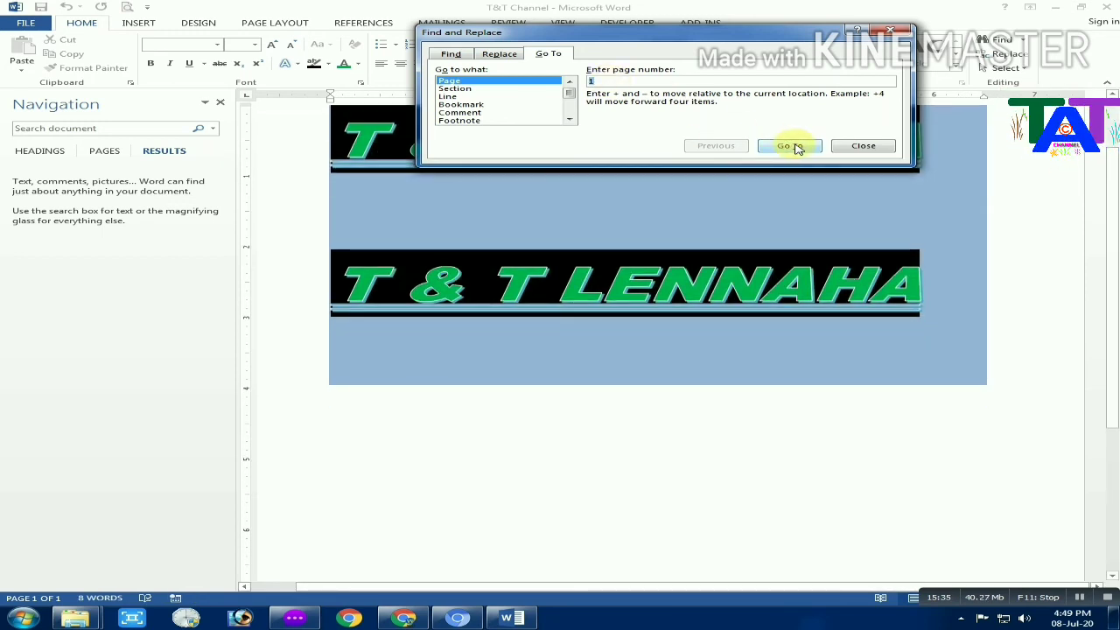
{"action": "left_click", "coordinate": [862, 145]}
{"action": "scroll", "coordinate": [887, 370], "scroll_direction": "up", "scroll_amount": 2}
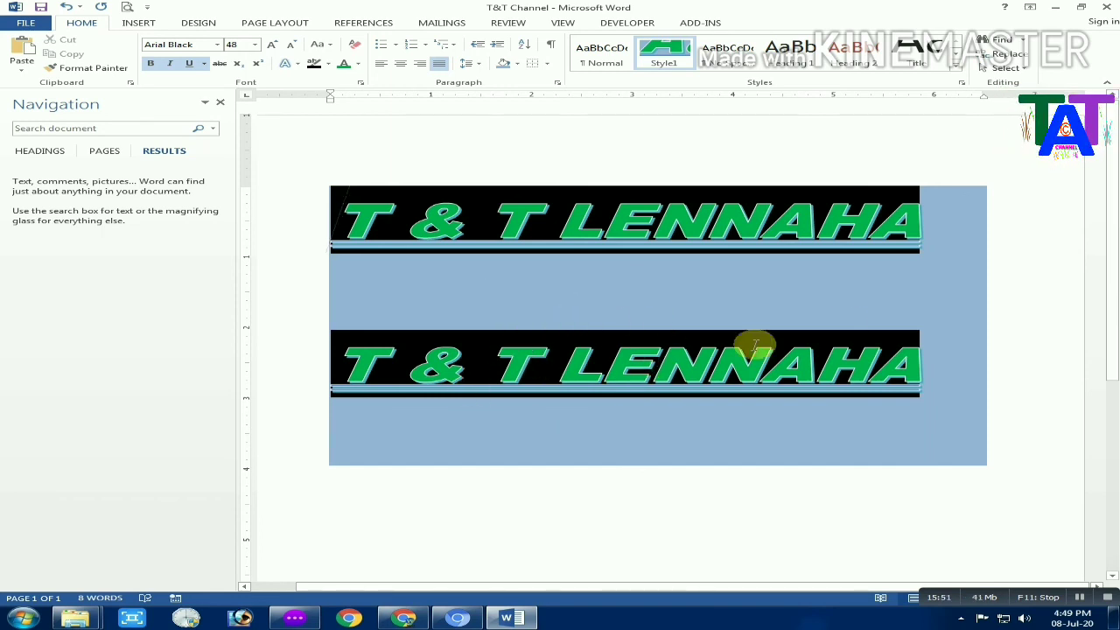
- Close the Navigation pane, select both T & T banner lines, then deselect them
{"action": "left_click", "coordinate": [639, 254]}
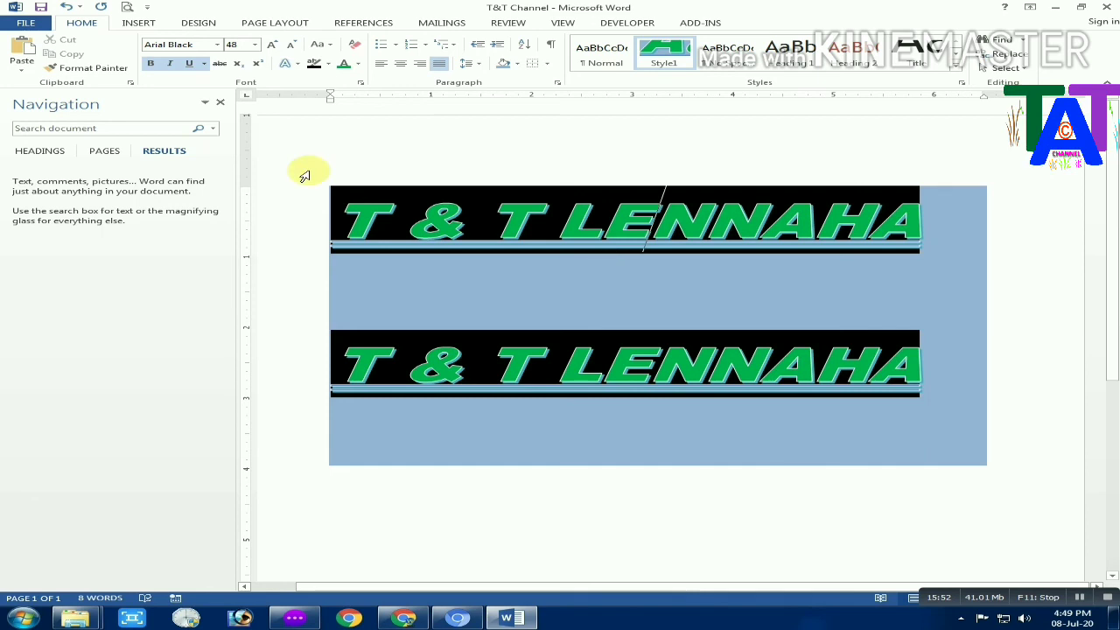
{"action": "left_click", "coordinate": [221, 103]}
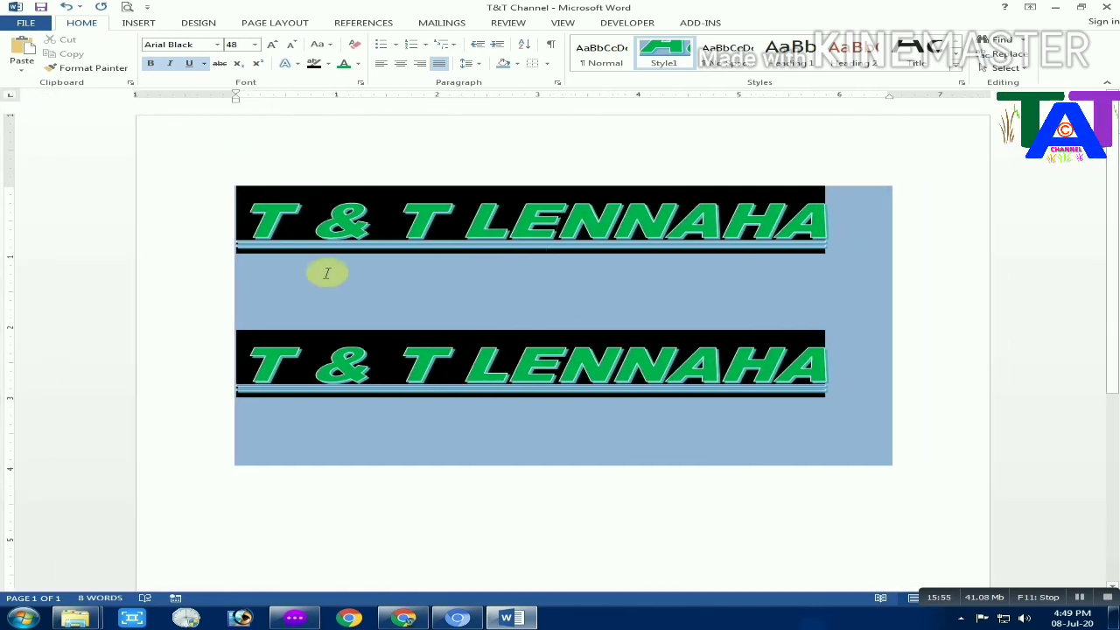
{"action": "left_click", "coordinate": [284, 214]}
{"action": "left_click_drag", "start_coordinate": [284, 213], "coordinate": [857, 382]}
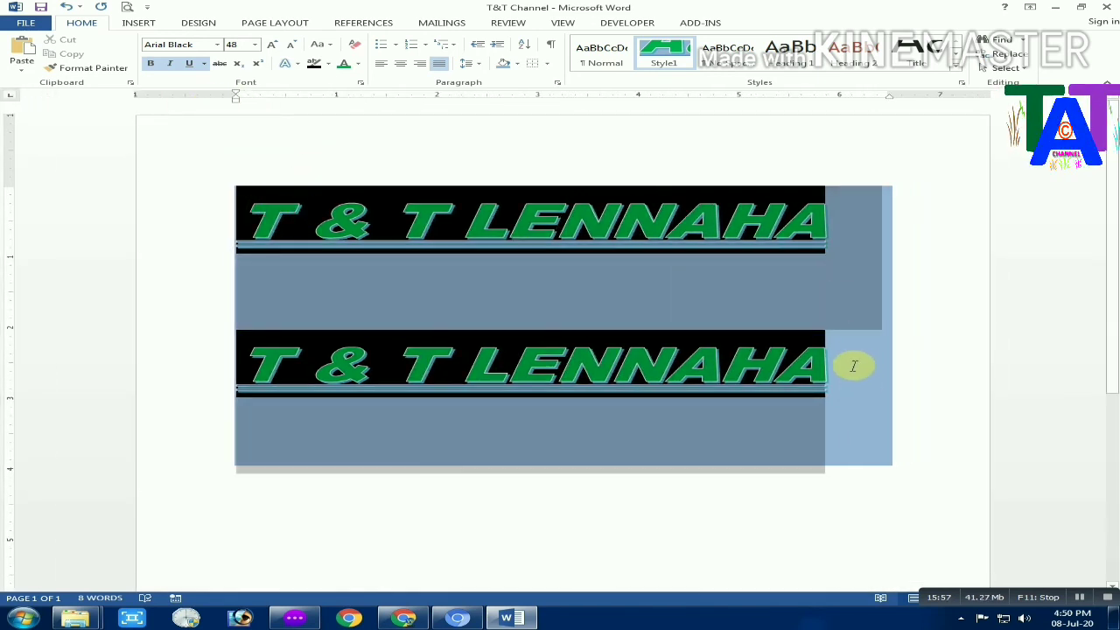
{"action": "left_click", "coordinate": [844, 404]}
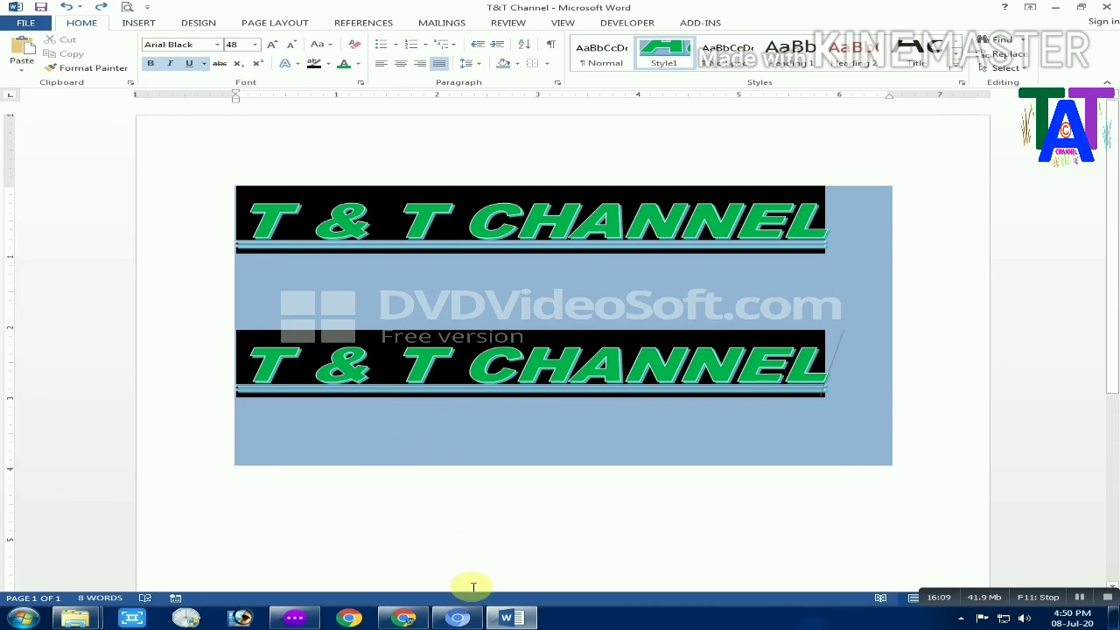
- Subscribe to the T & T Channel on YouTube with All notifications, then return to Word
{"action": "left_click", "coordinate": [457, 618]}
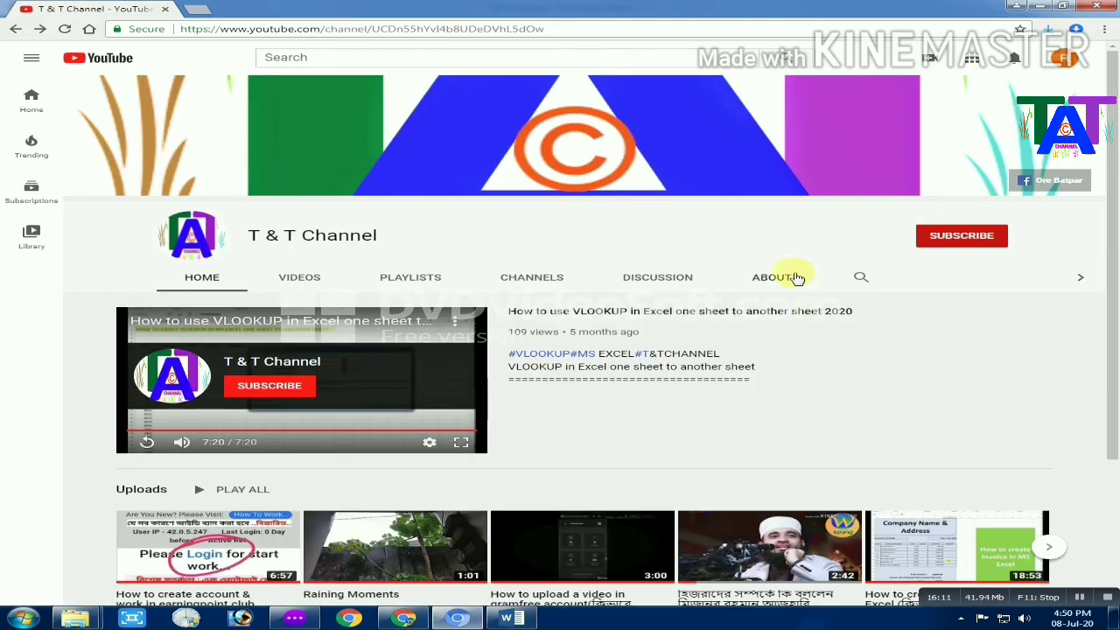
{"action": "left_click", "coordinate": [945, 238]}
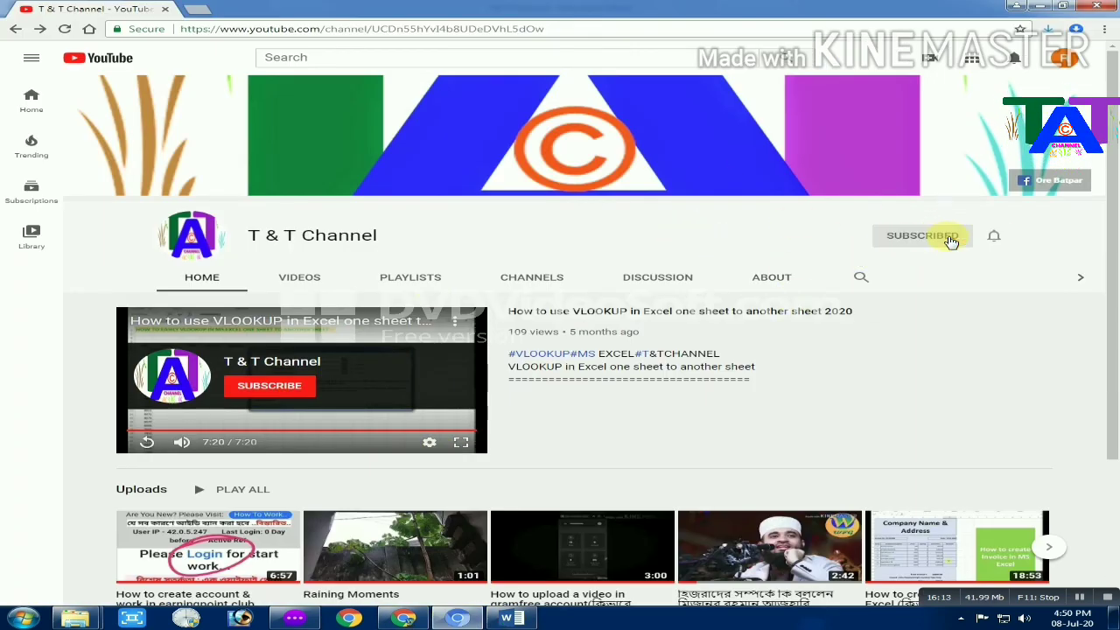
{"action": "left_click", "coordinate": [994, 241]}
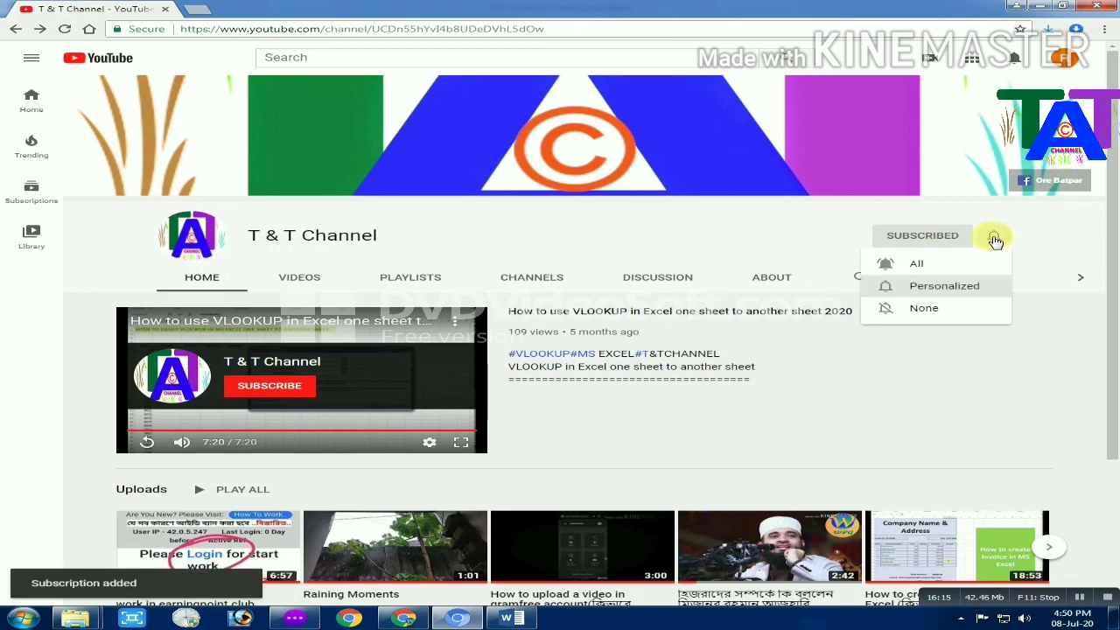
{"action": "left_click", "coordinate": [949, 267]}
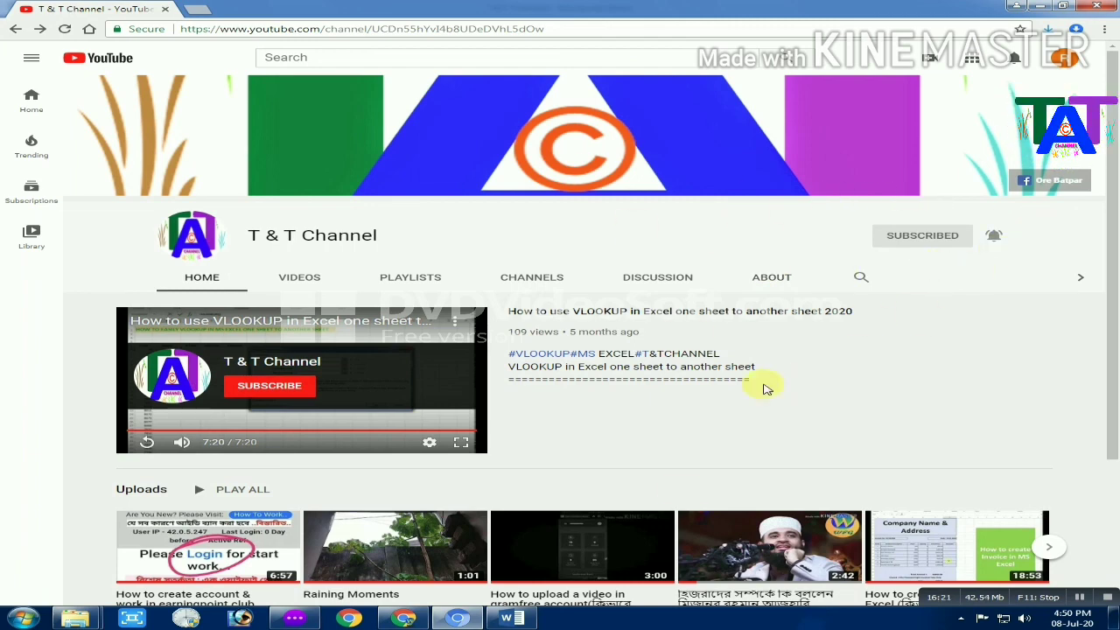
{"action": "left_click", "coordinate": [507, 617]}
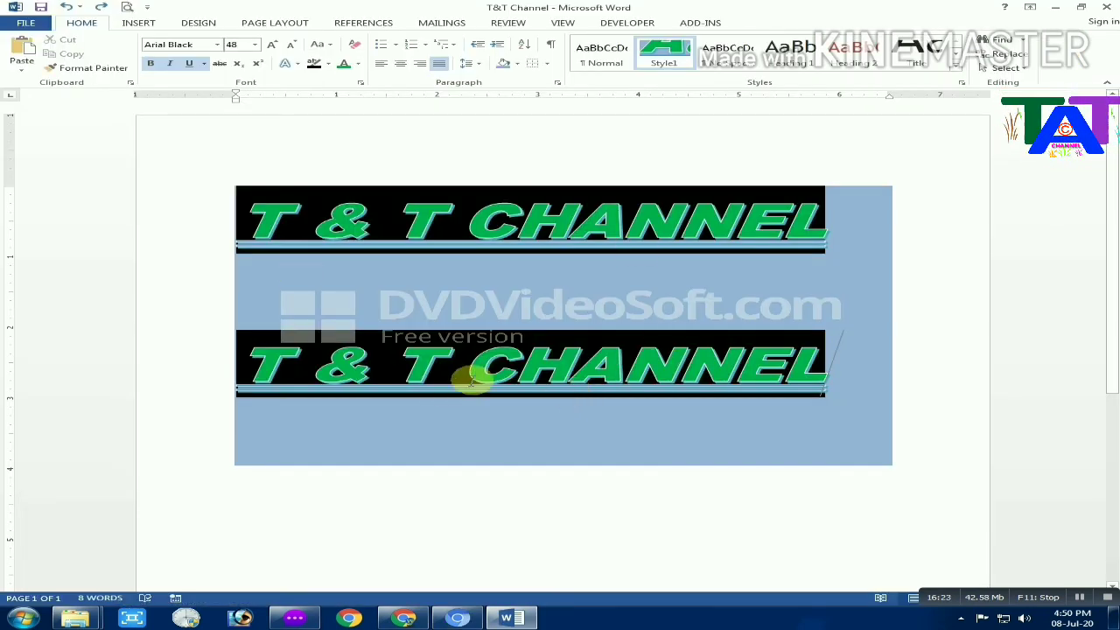